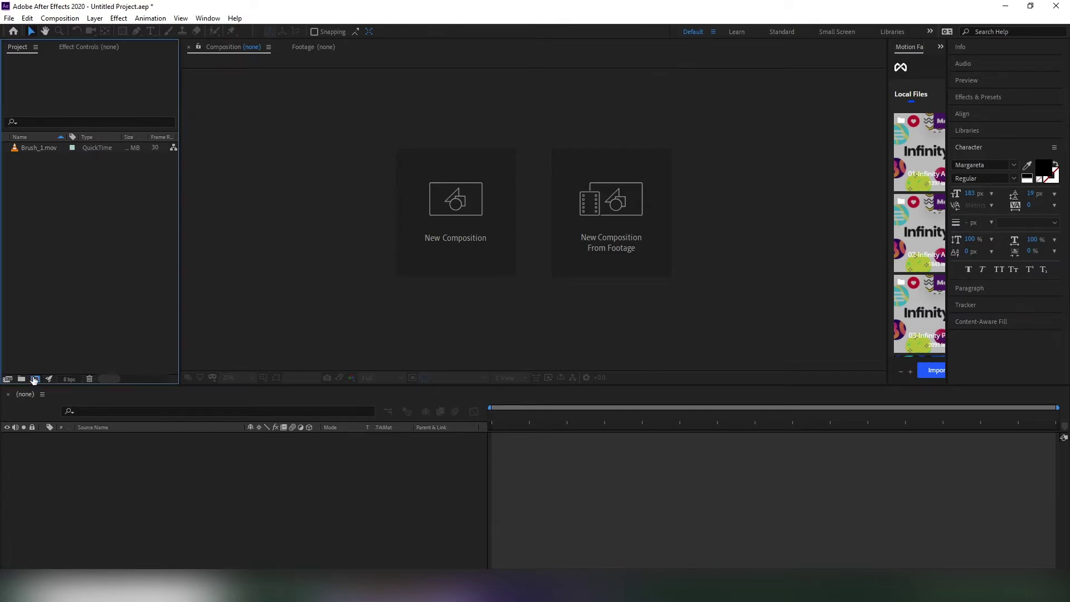
# Create a 1920 x 1080 composition at 24 fps, 10 seconds long, named Brush Strock Effect Main.
pyautogui.click(400, 270)
pyautogui.write('Brush Strock Effect Mai')
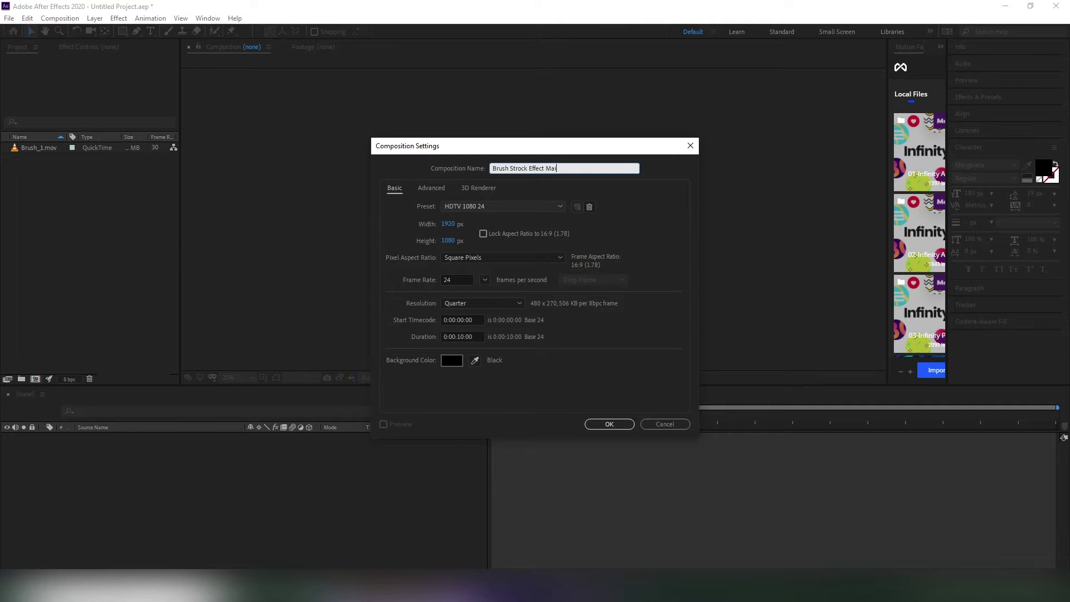
pyautogui.write('n')
pyautogui.click(609, 424)
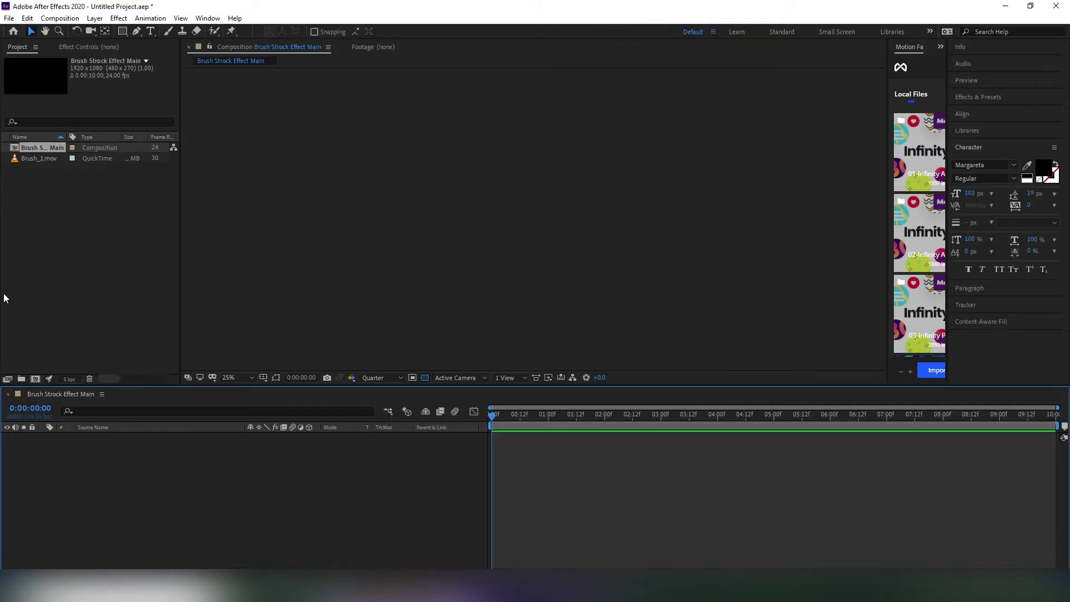
# Create another HDTV 1080 24 composition with a 10-second duration, named Text.
pyautogui.click(62, 275)
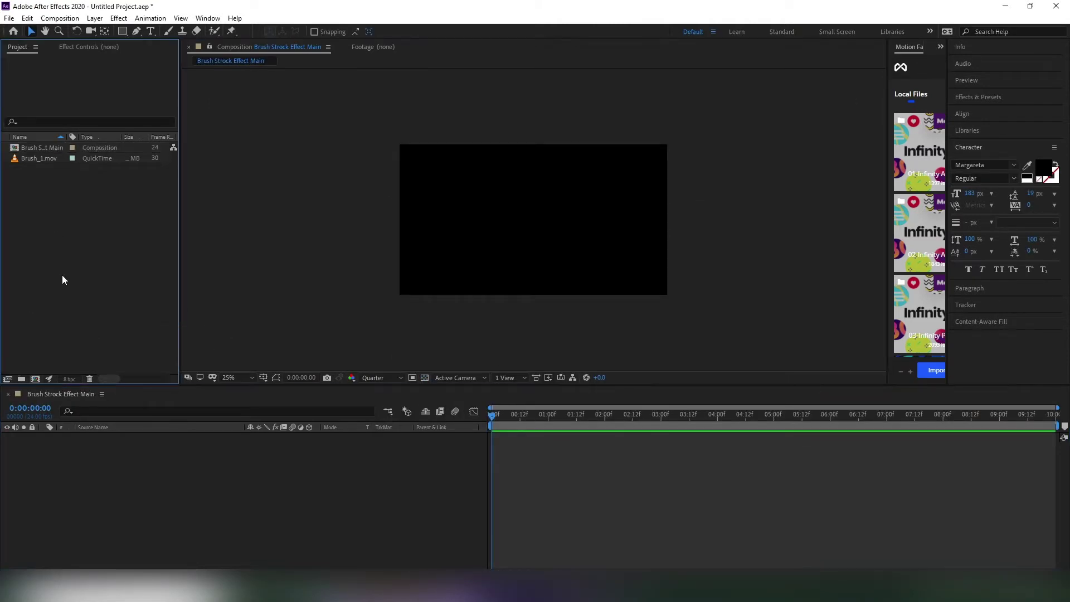
pyautogui.click(35, 379)
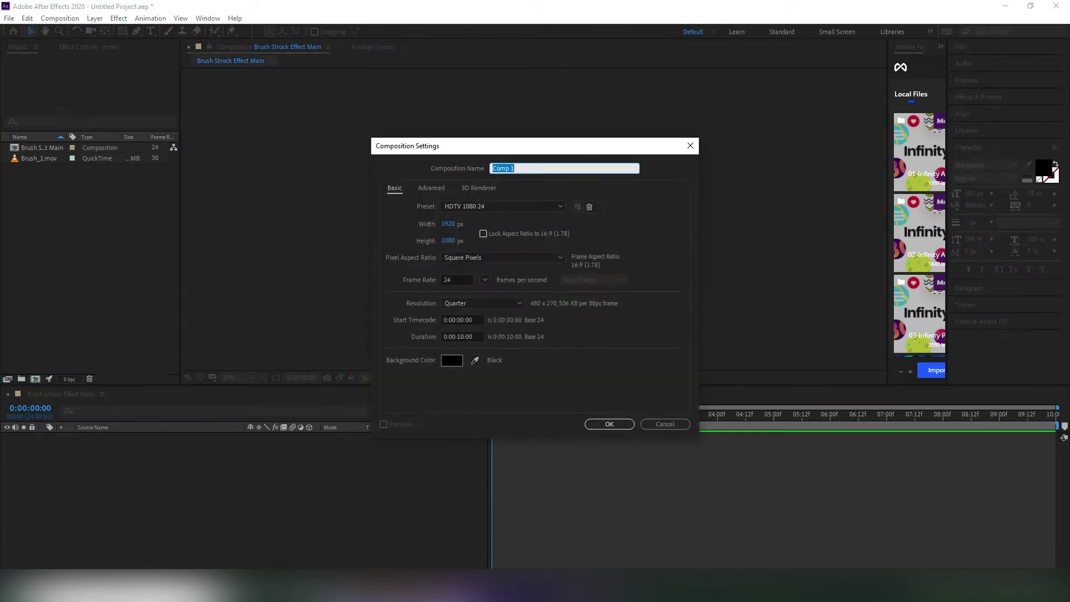
pyautogui.write('Text')
pyautogui.click(603, 423)
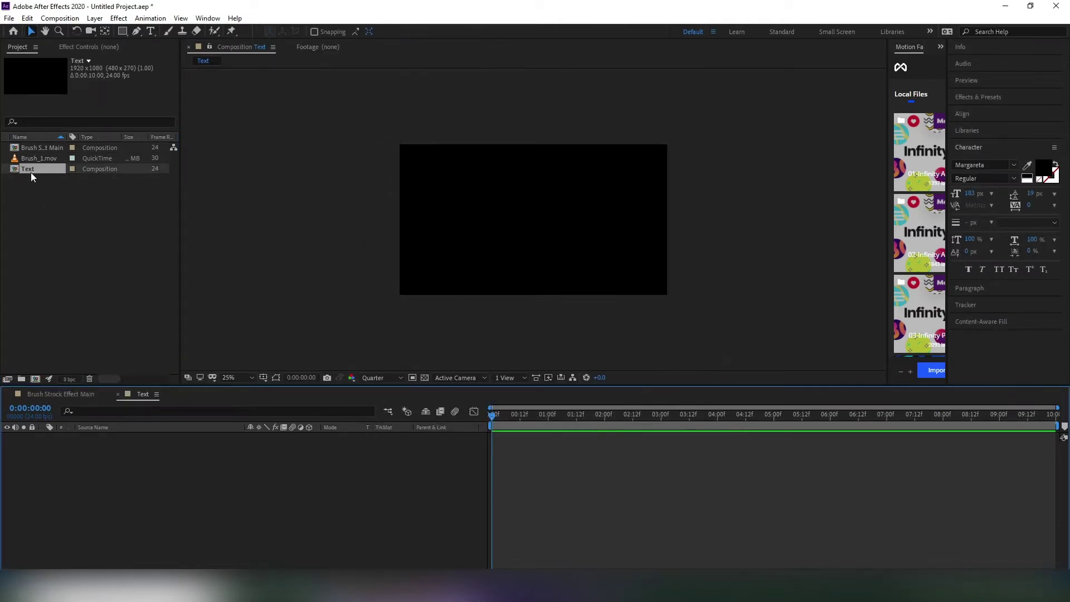
# Add a text layer reading Brush Strock on two lines in the Text composition.
pyautogui.click(151, 32)
pyautogui.click(486, 220)
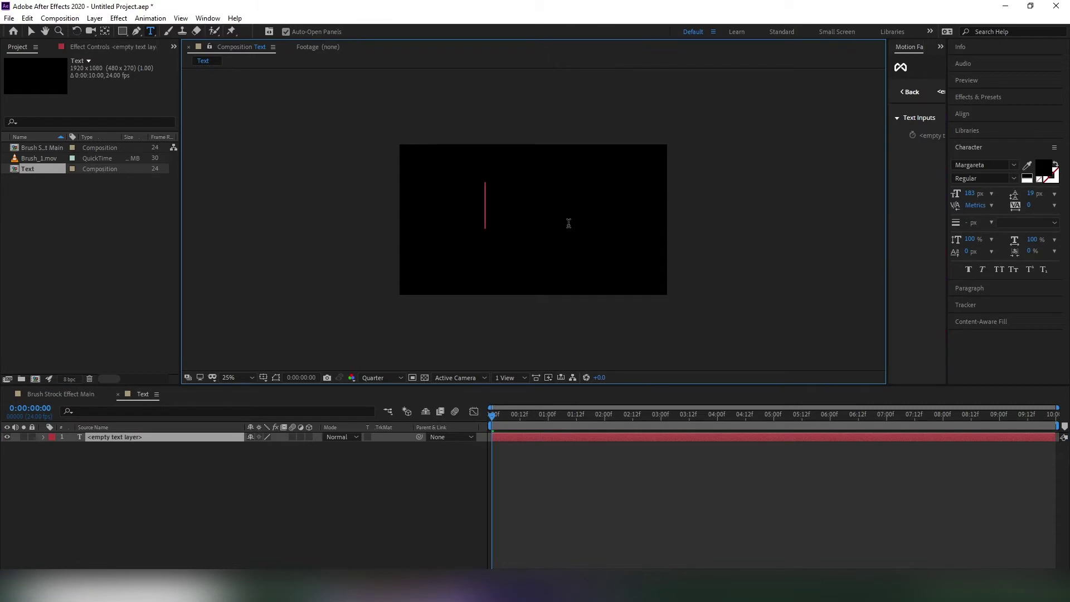
pyautogui.write('Brush')
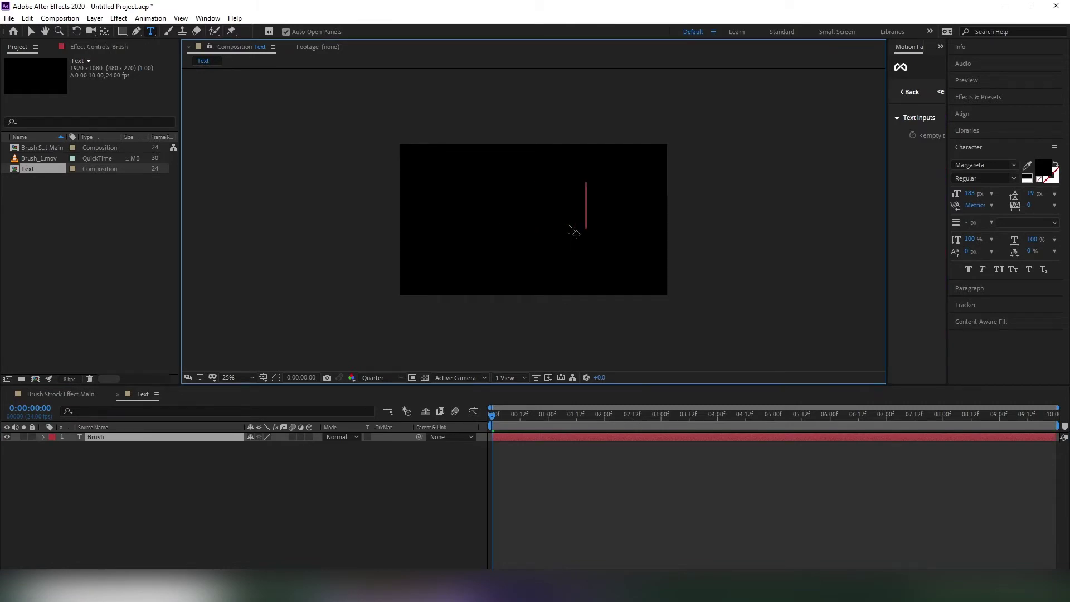
pyautogui.write(' Strock')
pyautogui.click(109, 446)
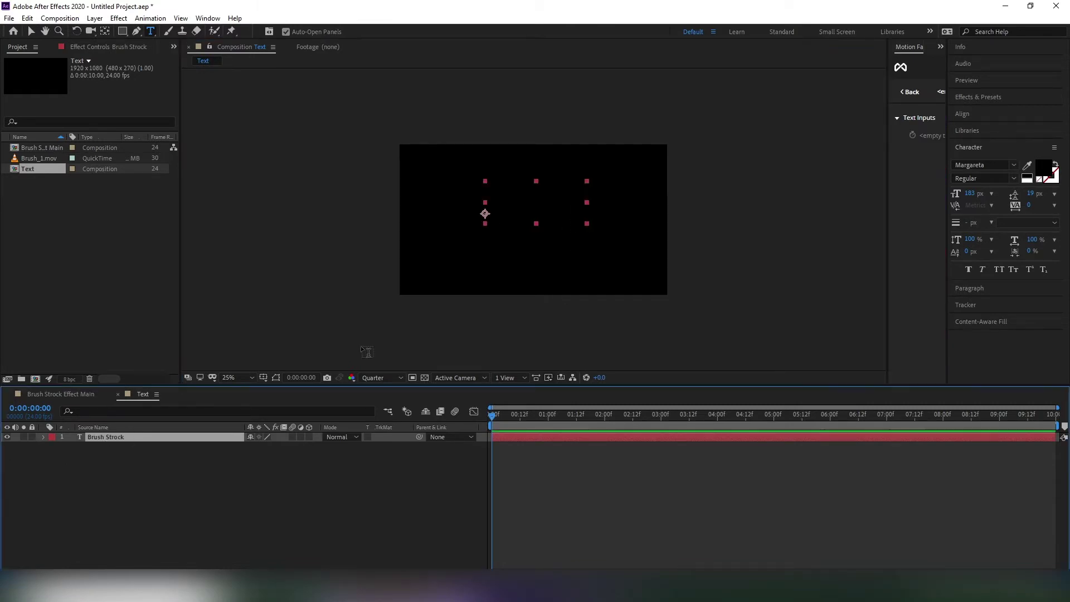
# Change the fill color of the Brush Strock text to white.
pyautogui.click(1049, 171)
pyautogui.click(671, 189)
pyautogui.click(912, 191)
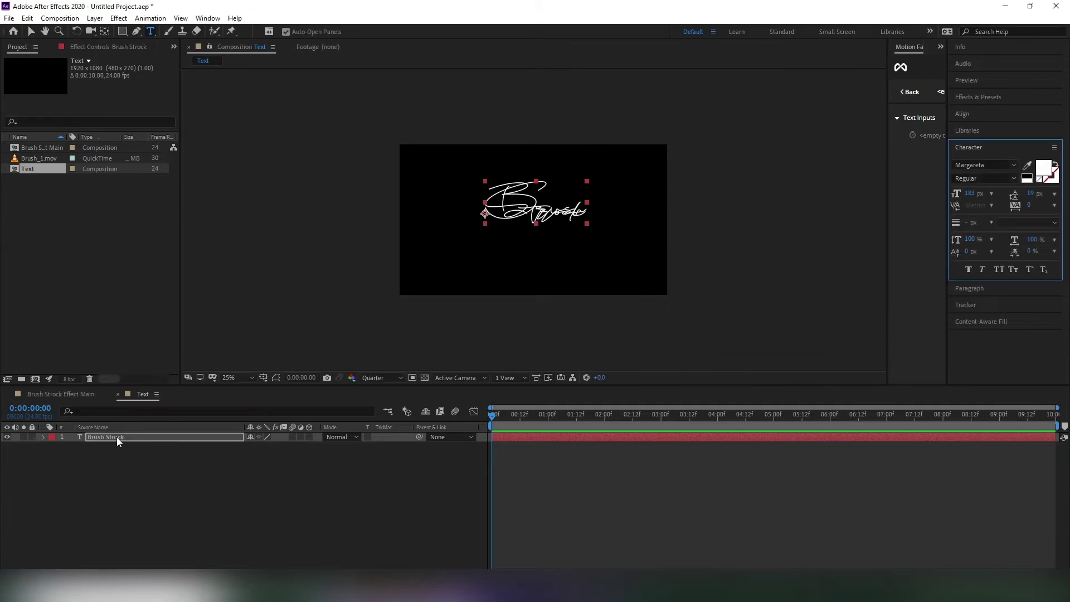
# Set the Brush Strock text to the DEEPSHOCKZ font with a line leading of 209 px.
pyautogui.click(1001, 164)
pyautogui.write('sour')
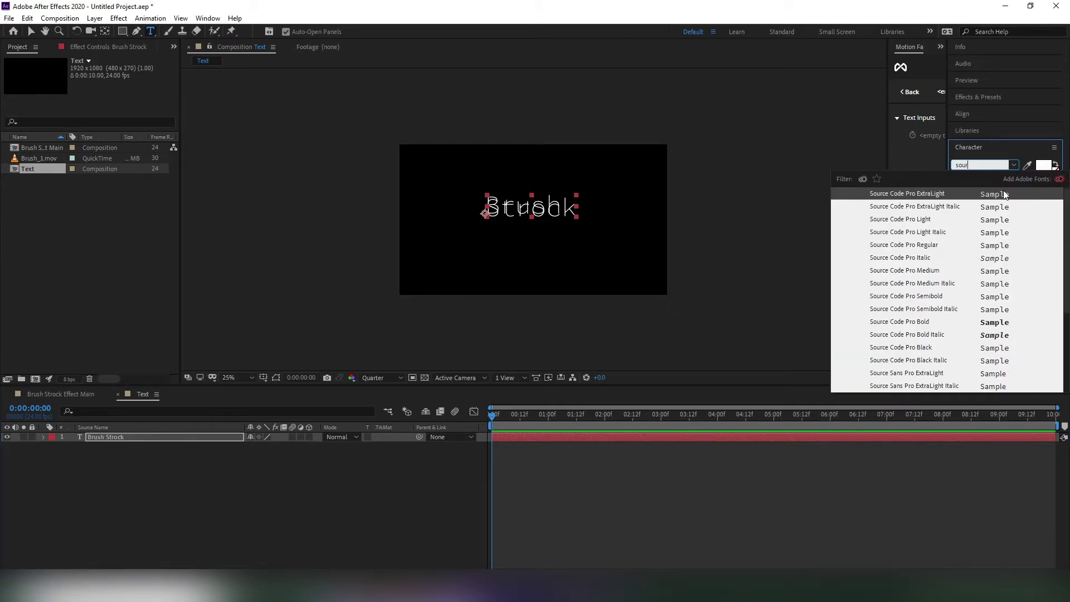
pyautogui.scroll(-3, 955, 273)
pyautogui.write('de')
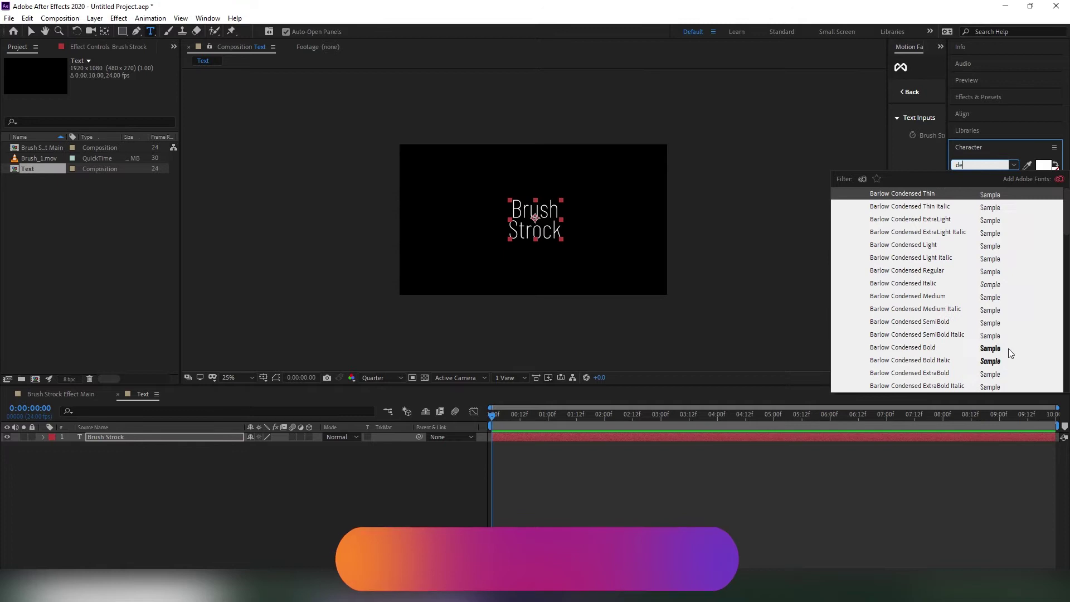
pyautogui.write('e')
pyautogui.click(919, 194)
pyautogui.moveTo(1036, 195); pyautogui.dragTo(1068, 195)
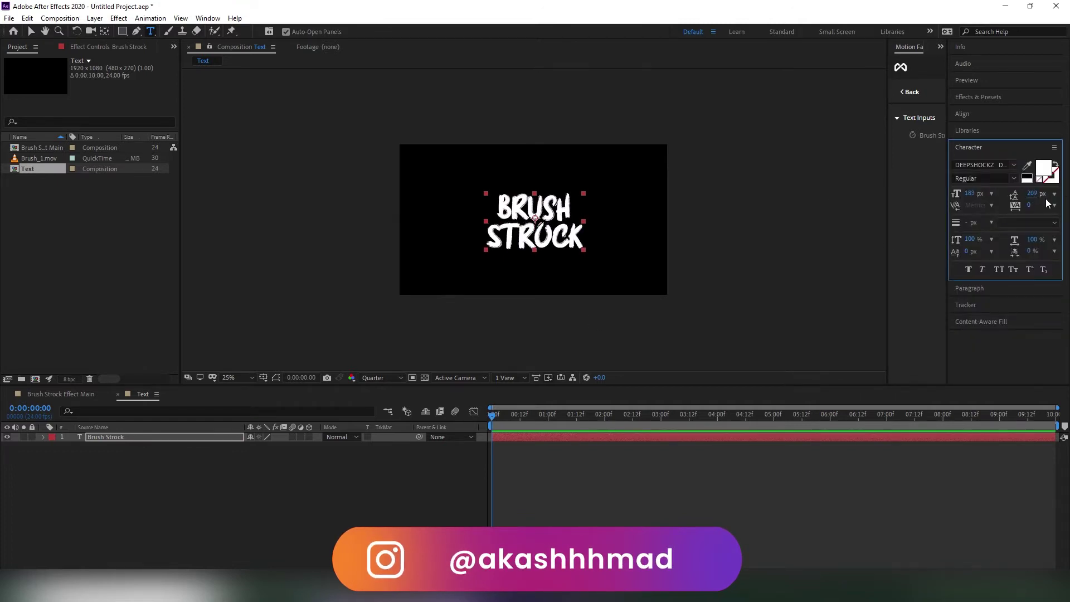
# Find the Transform effect and apply it to the Brush Strock text layer.
pyautogui.click(171, 437)
pyautogui.click(978, 96)
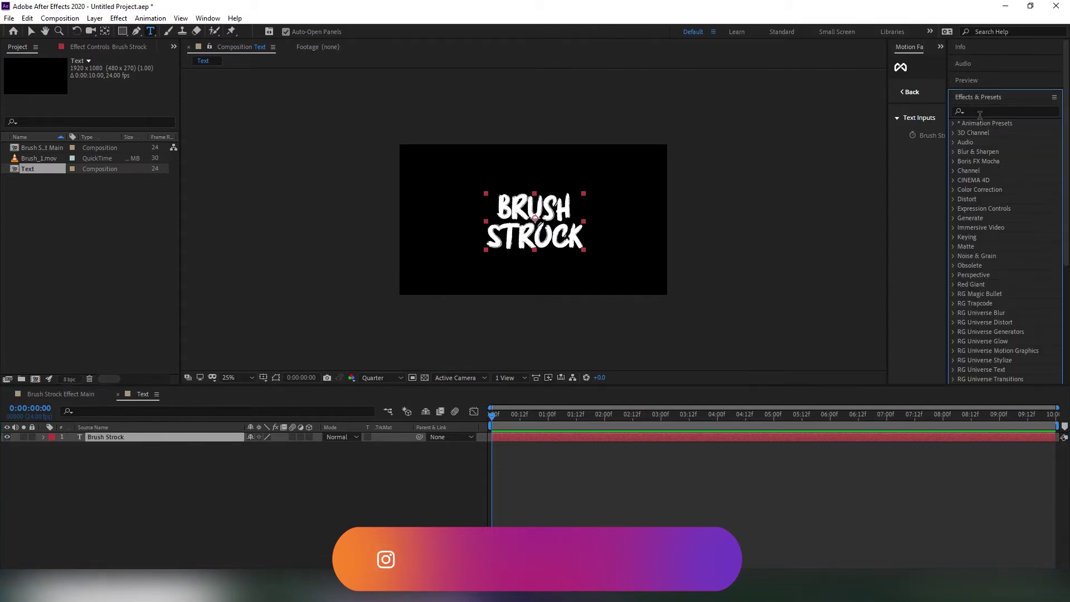
pyautogui.click(987, 111)
pyautogui.write('tran')
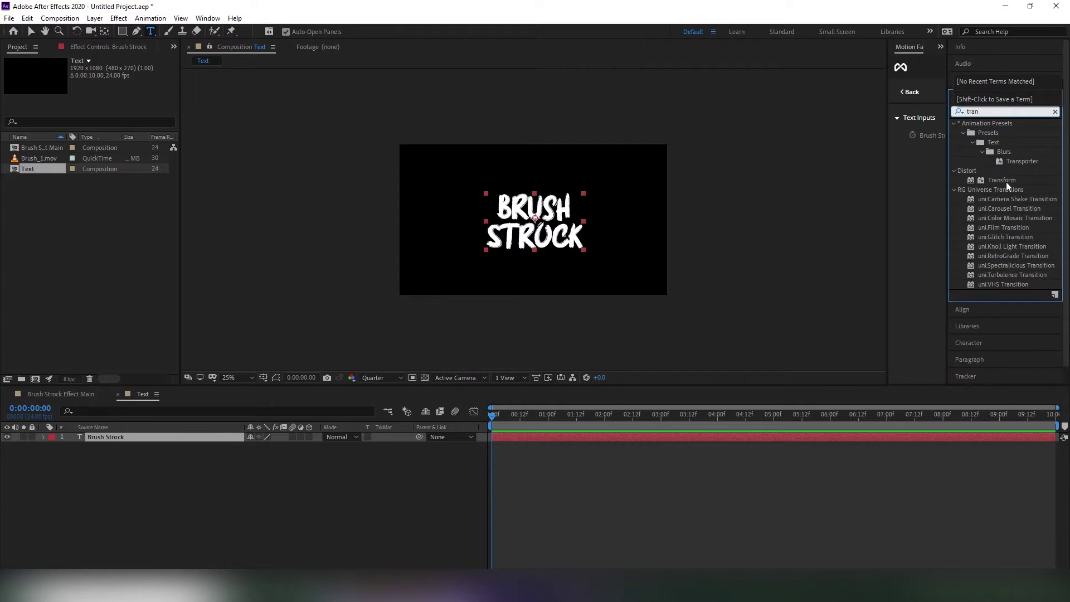
pyautogui.moveTo(1001, 180); pyautogui.dragTo(585, 226)
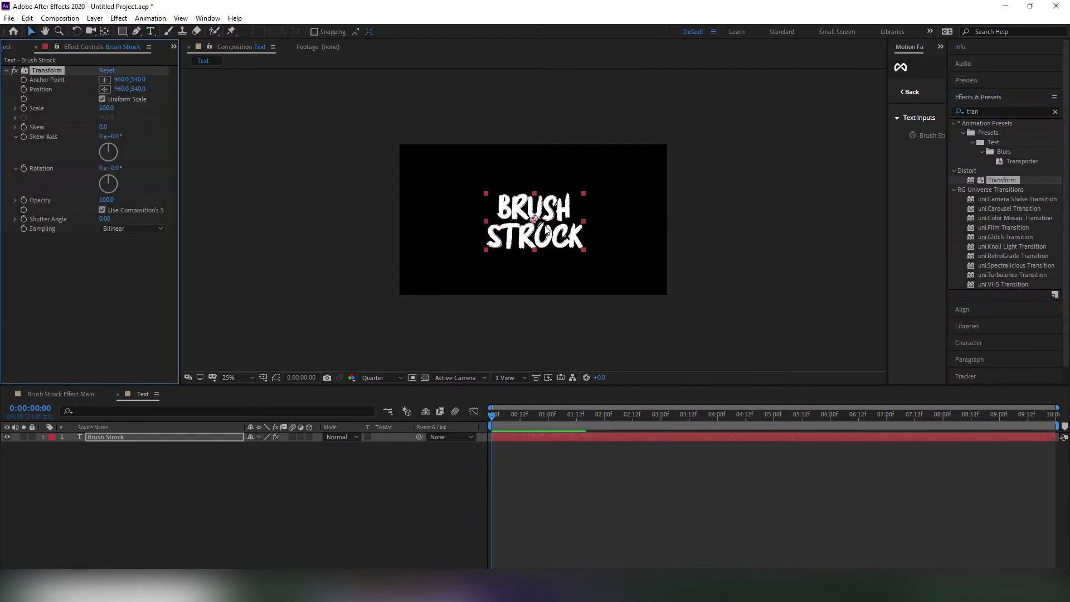
# Set the Transform effect's skew to -8 on the text layer and collapse the effect's properties.
pyautogui.press('v')
pyautogui.click(102, 127)
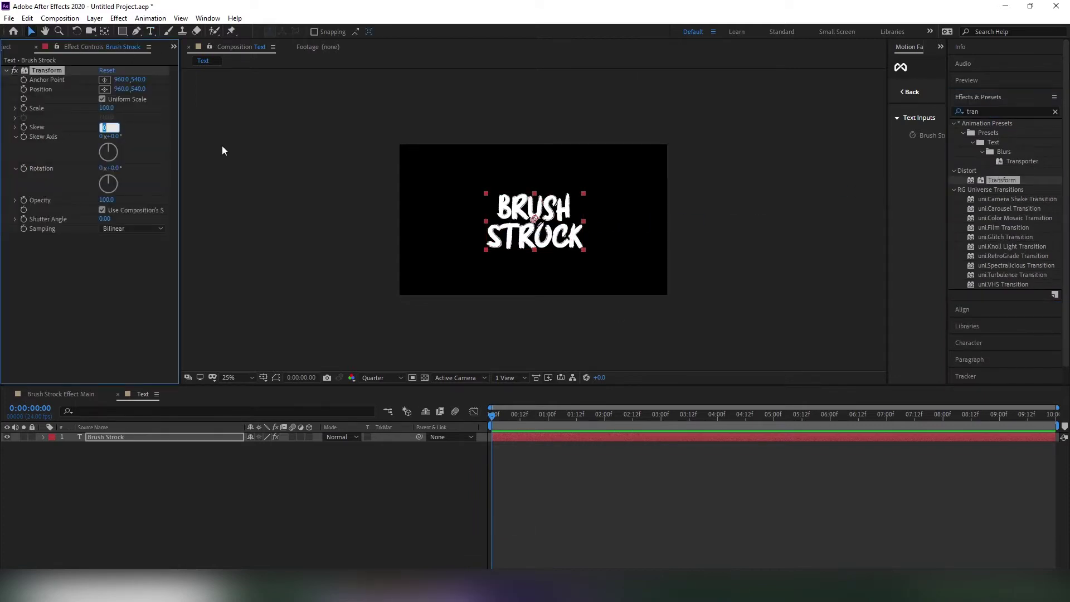
pyautogui.write('-8')
pyautogui.press('Return')
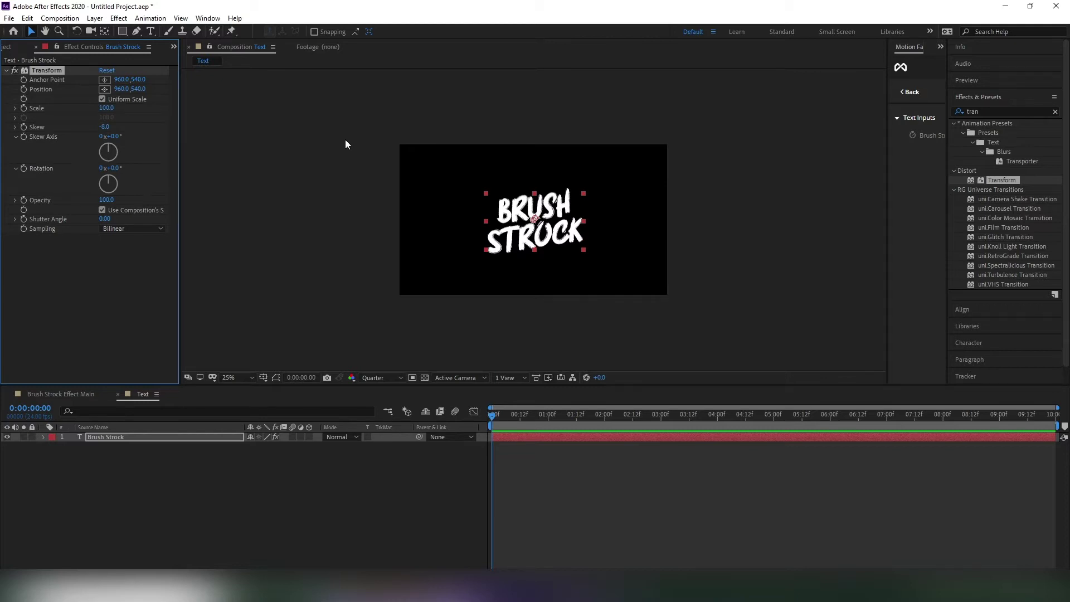
pyautogui.click(136, 456)
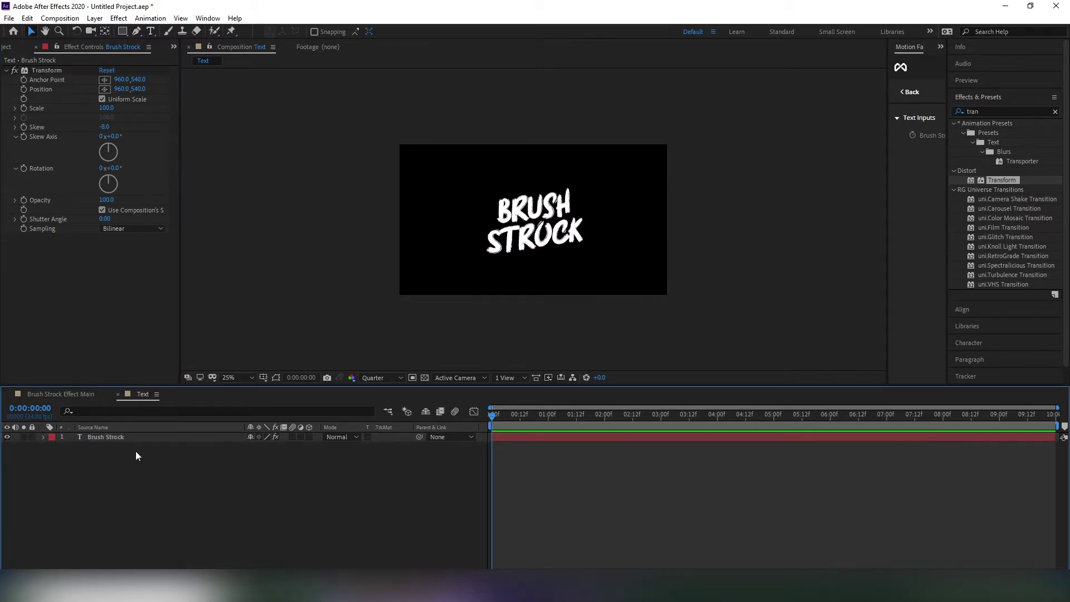
pyautogui.click(7, 73)
pyautogui.click(96, 469)
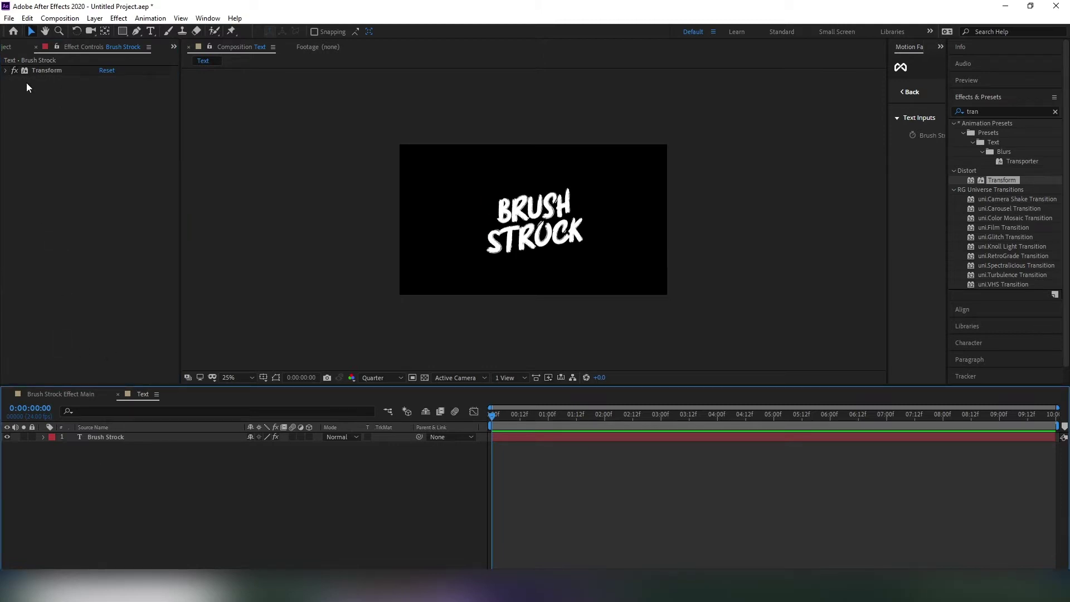
# Create a new HDTV 1080 24 composition named Mask in the project.
pyautogui.click(9, 48)
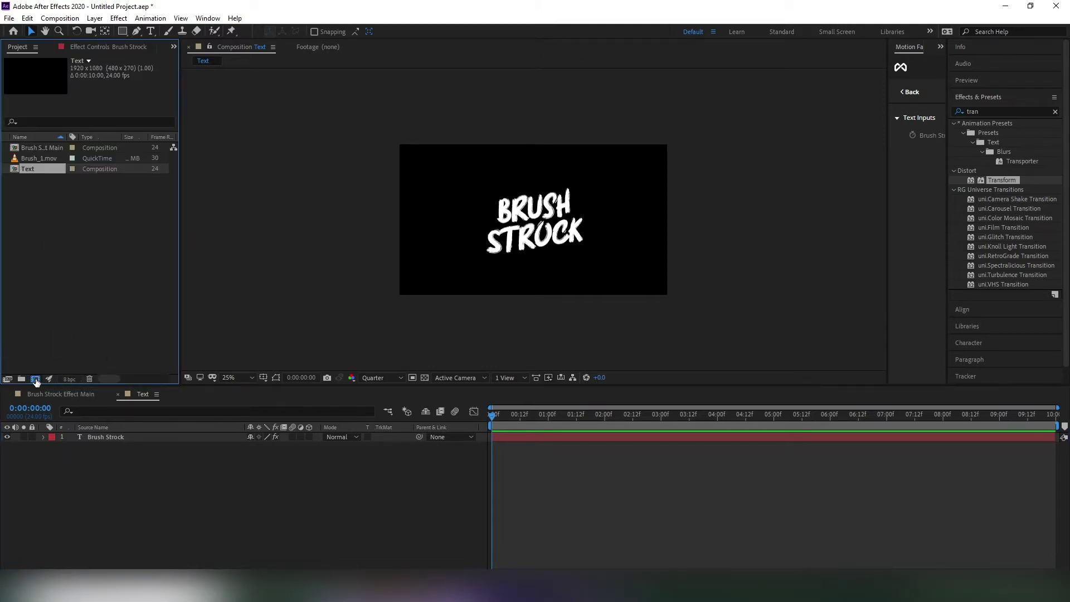
pyautogui.click(35, 379)
pyautogui.write('Mask')
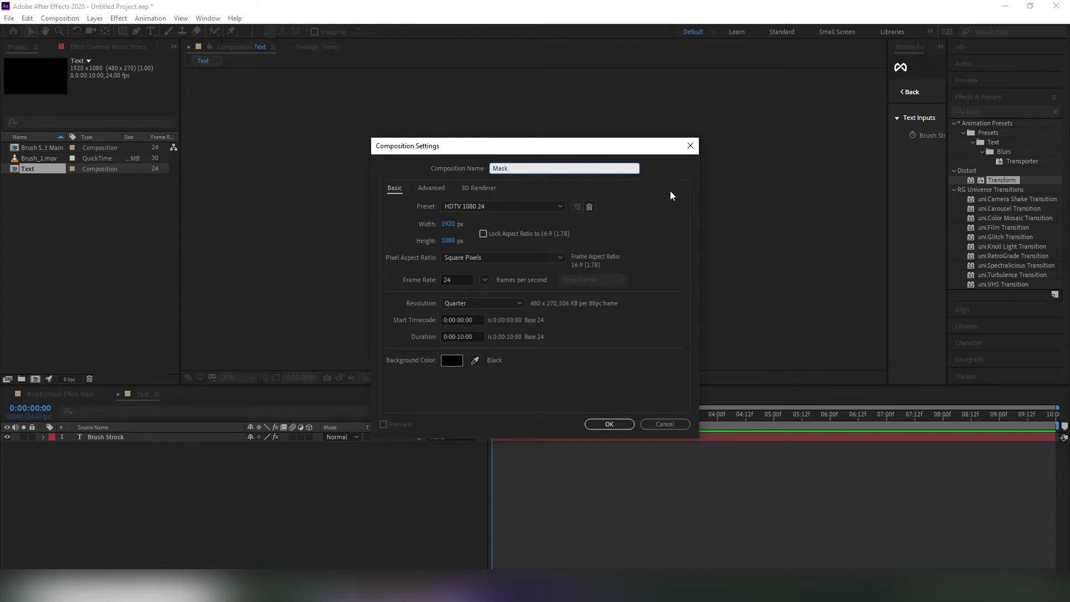
pyautogui.press('Return')
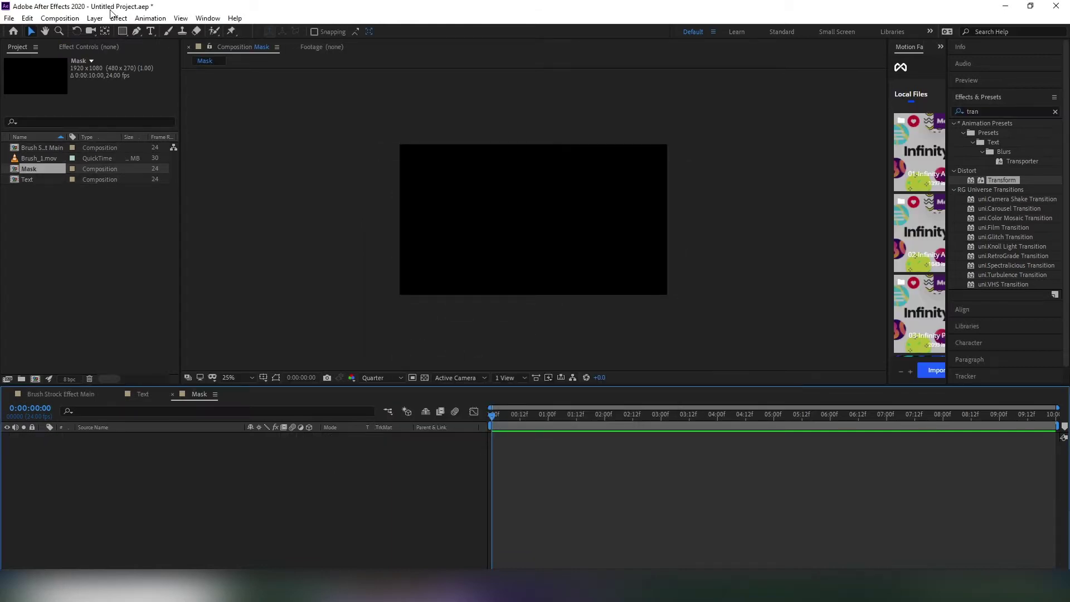
# Add a white-filled rectangle shape layer covering the whole frame of the Mask composition.
pyautogui.click(122, 31)
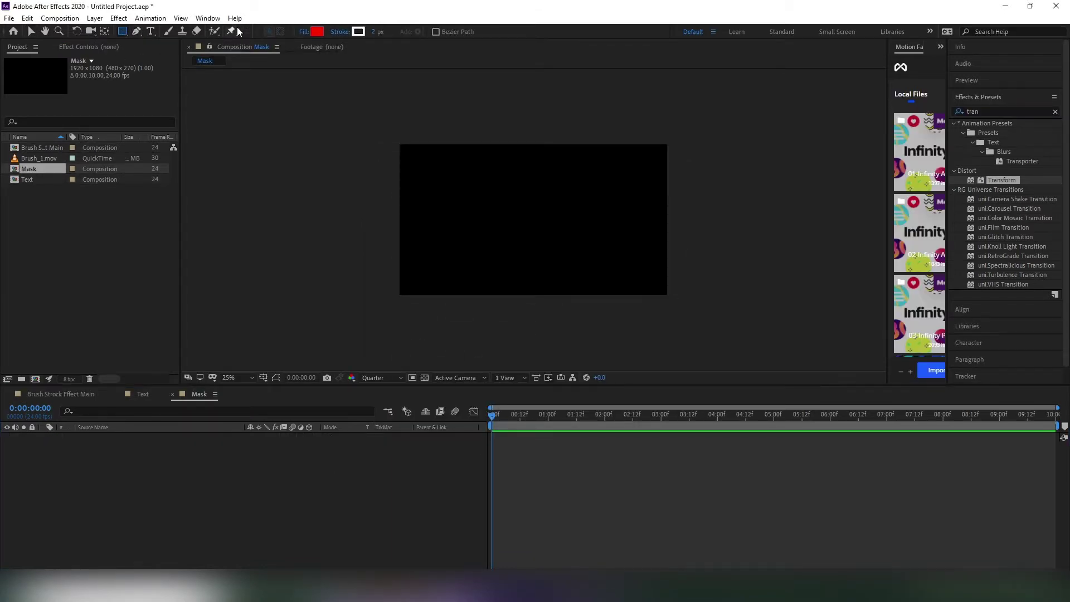
pyautogui.click(316, 31)
pyautogui.moveTo(700, 256); pyautogui.dragTo(627, 149)
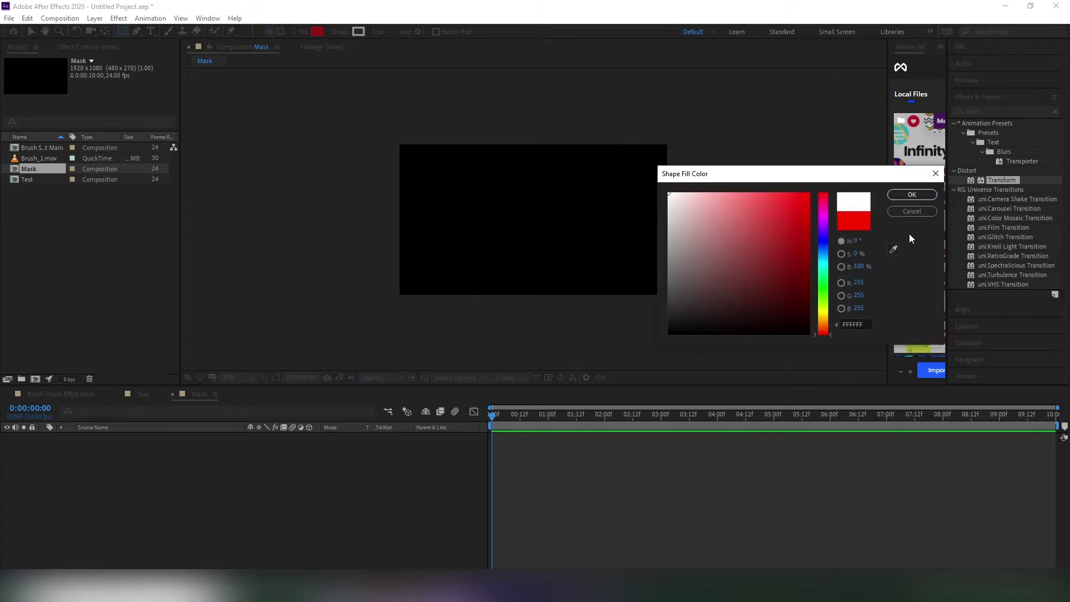
pyautogui.click(911, 195)
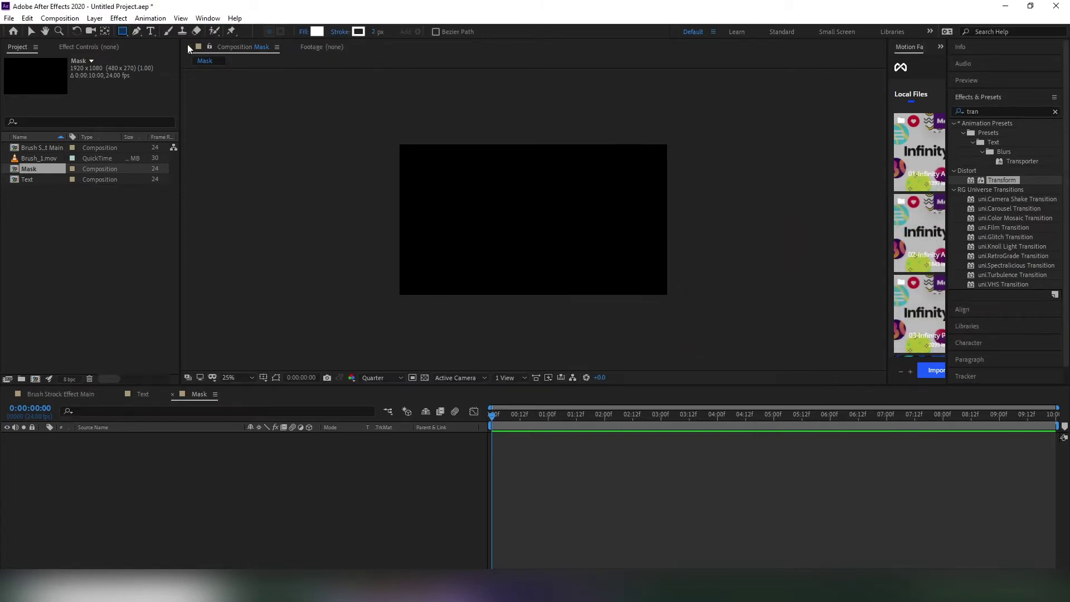
pyautogui.doubleClick(122, 32)
pyautogui.press('v')
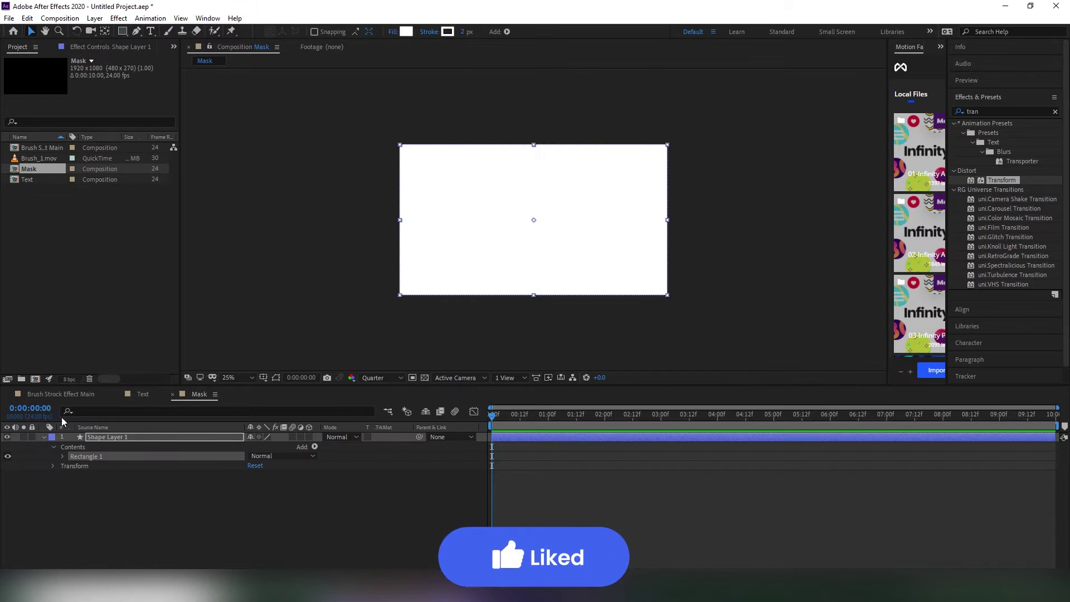
# Set the height of the rectangle path to 250 without changing its 1920 width.
pyautogui.click(62, 457)
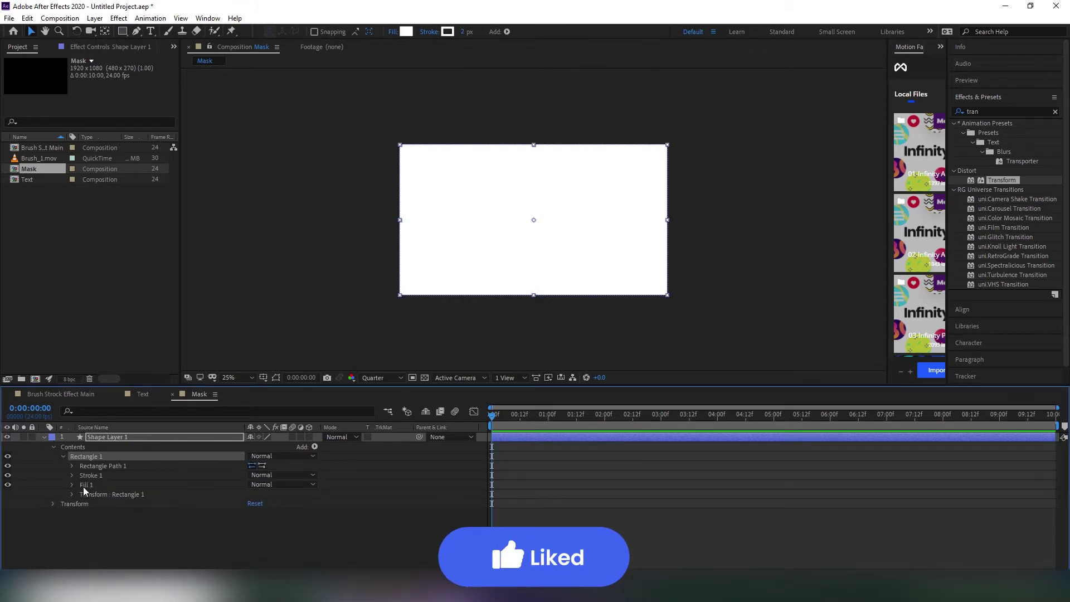
pyautogui.click(71, 466)
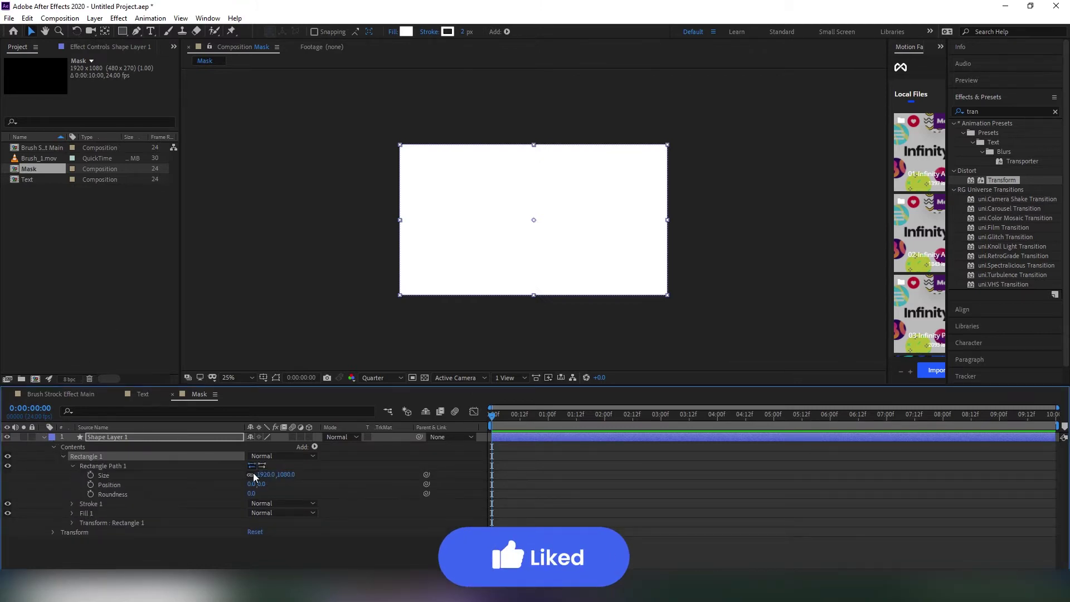
pyautogui.click(285, 475)
pyautogui.write('250')
pyautogui.press('Return')
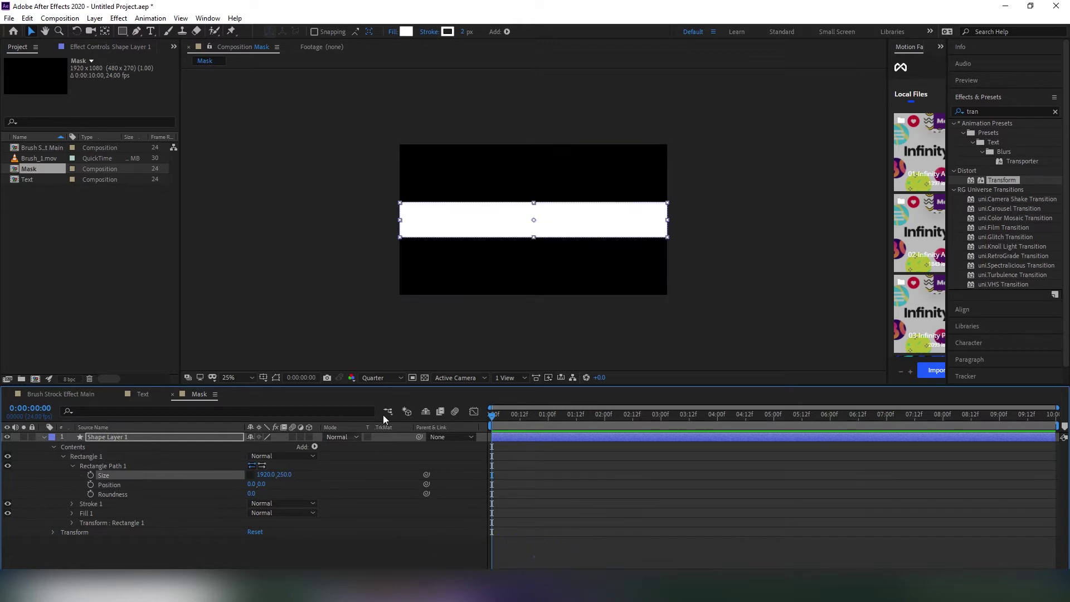
# Find the Turbulent Displace effect and apply it to the white rectangle's shape layer.
pyautogui.click(248, 373)
pyautogui.click(245, 185)
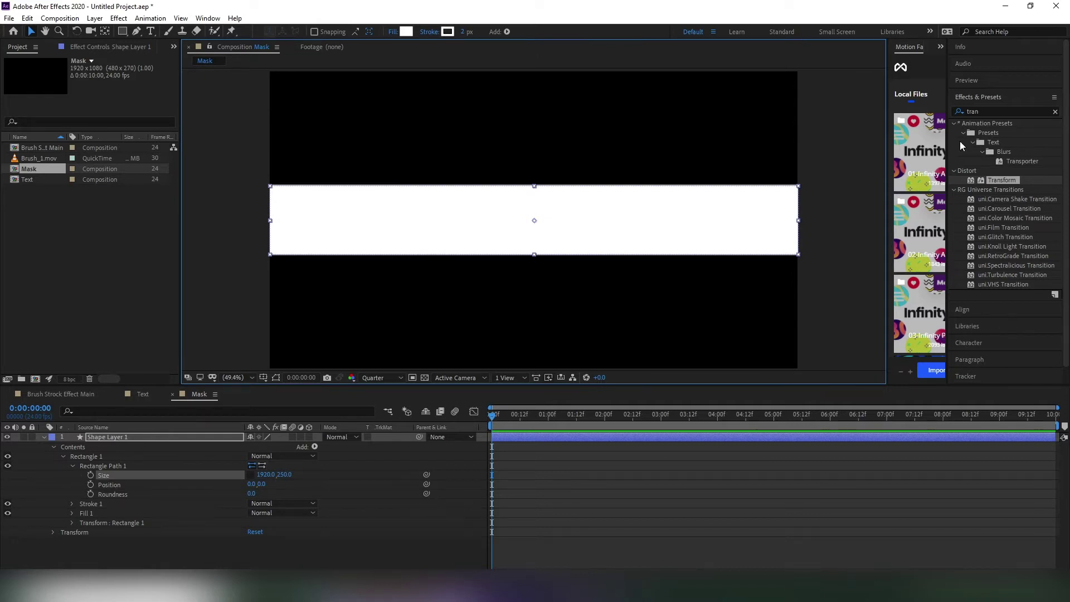
pyautogui.click(979, 111)
pyautogui.write('tur')
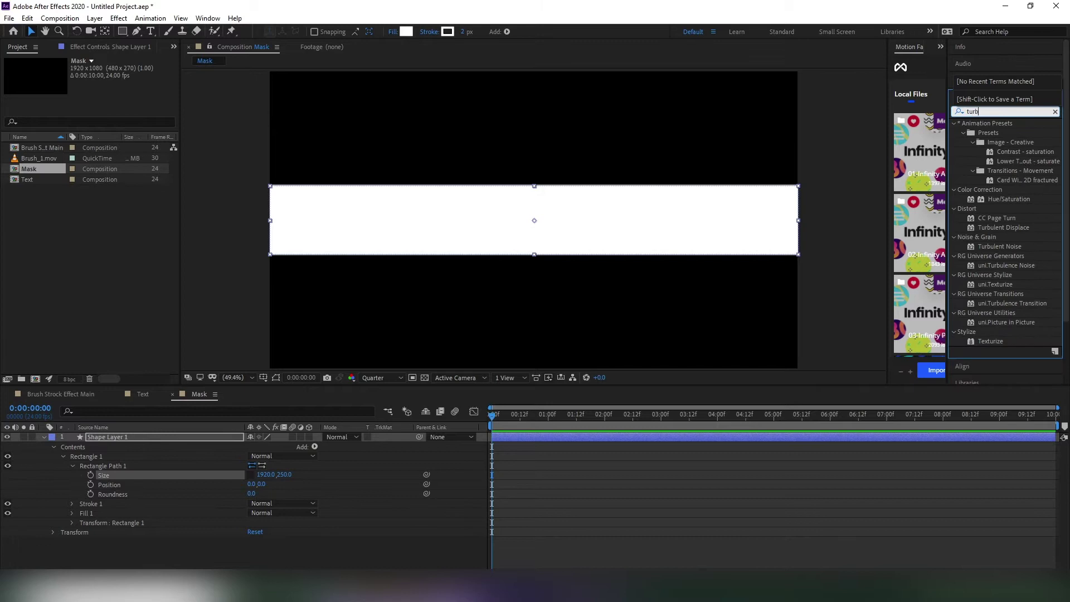
pyautogui.write('b')
pyautogui.moveTo(1012, 136); pyautogui.dragTo(513, 233)
# Set Turbulent Displace to Horizontal Displacement and the preview resolution to Full, and collapse the shape layer's properties.
pyautogui.click(137, 79)
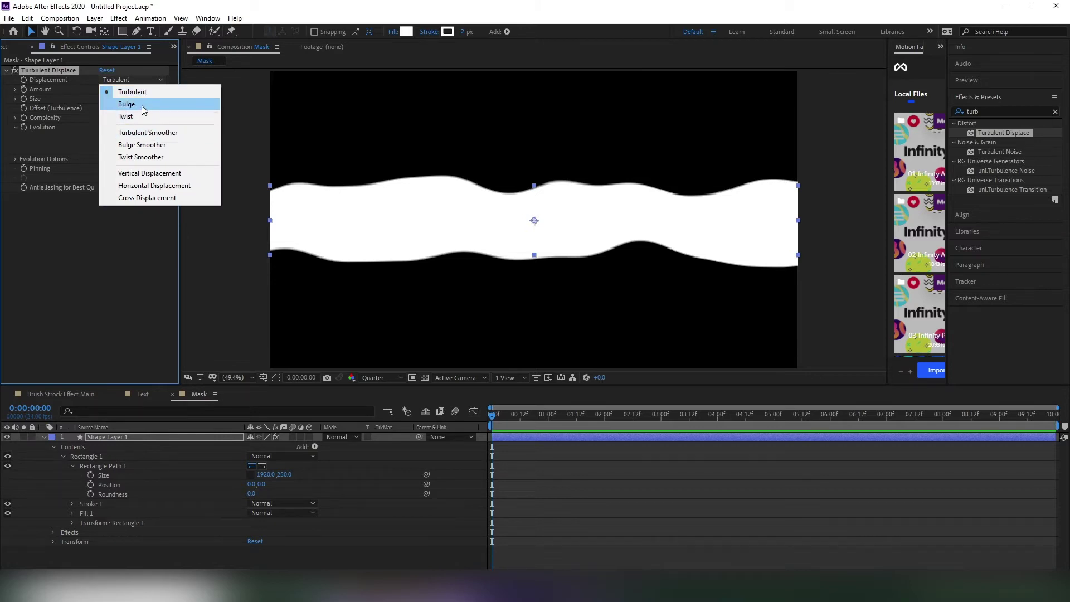
pyautogui.click(143, 187)
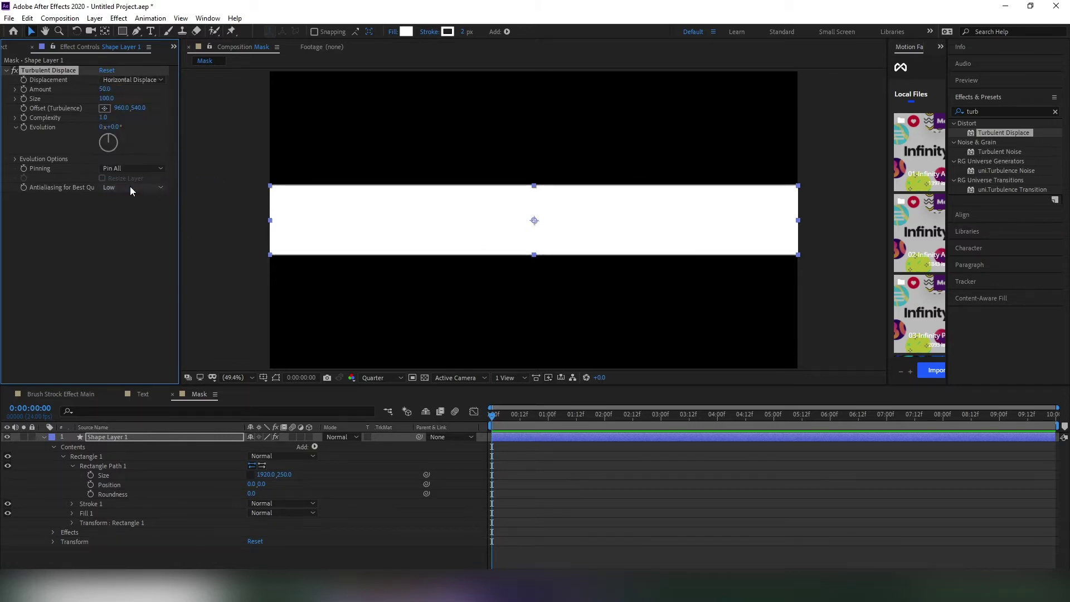
pyautogui.click(380, 377)
pyautogui.click(371, 402)
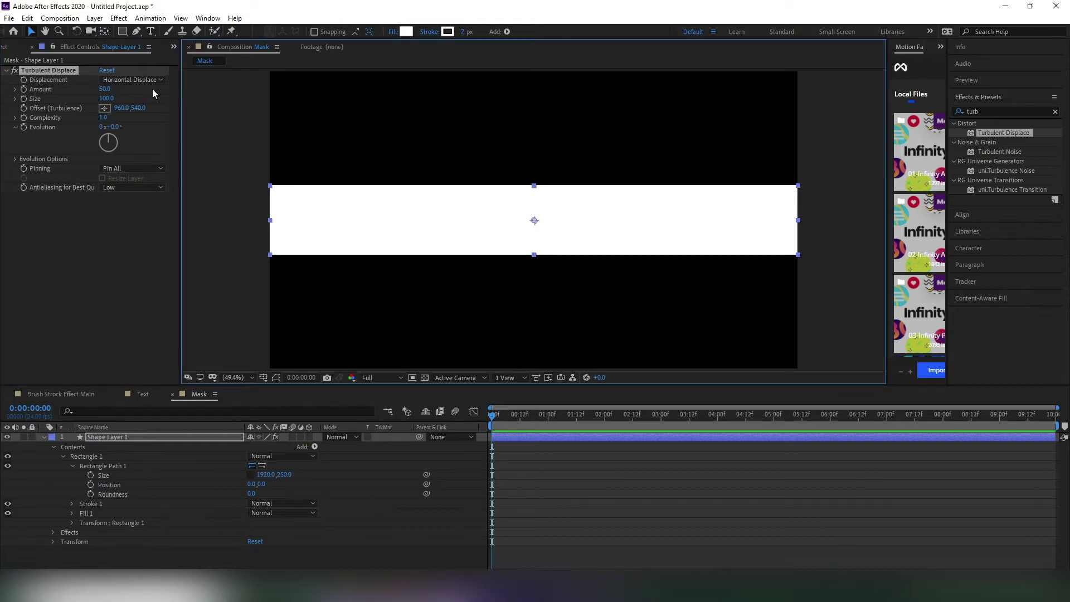
pyautogui.click(45, 437)
pyautogui.click(117, 442)
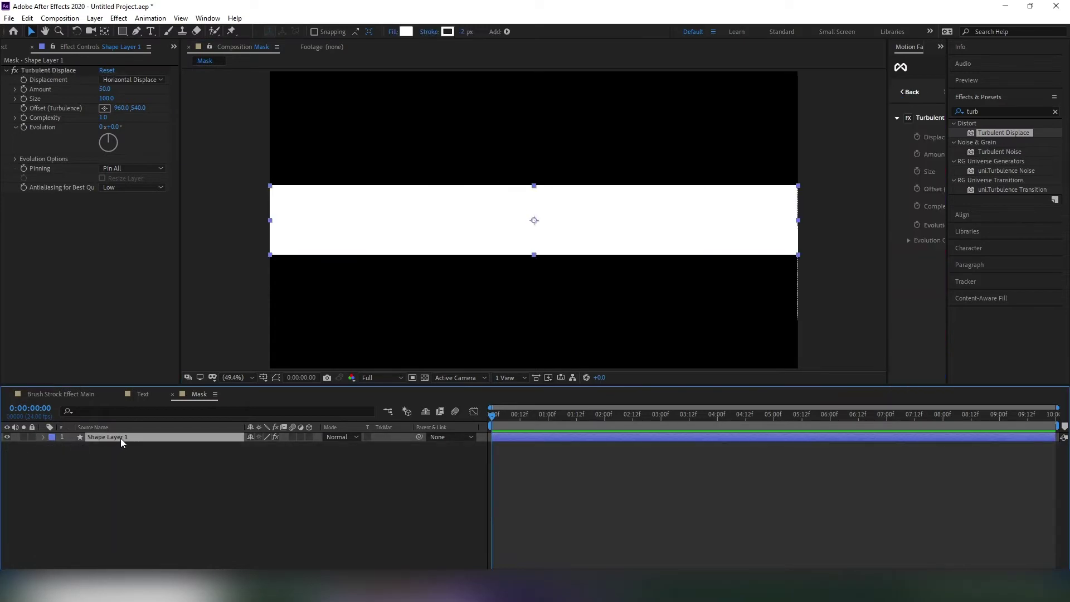
# Set the scale of the white rectangle's shape layer to 90%.
pyautogui.press('s')
pyautogui.click(281, 446)
pyautogui.write('90')
pyautogui.press('Return')
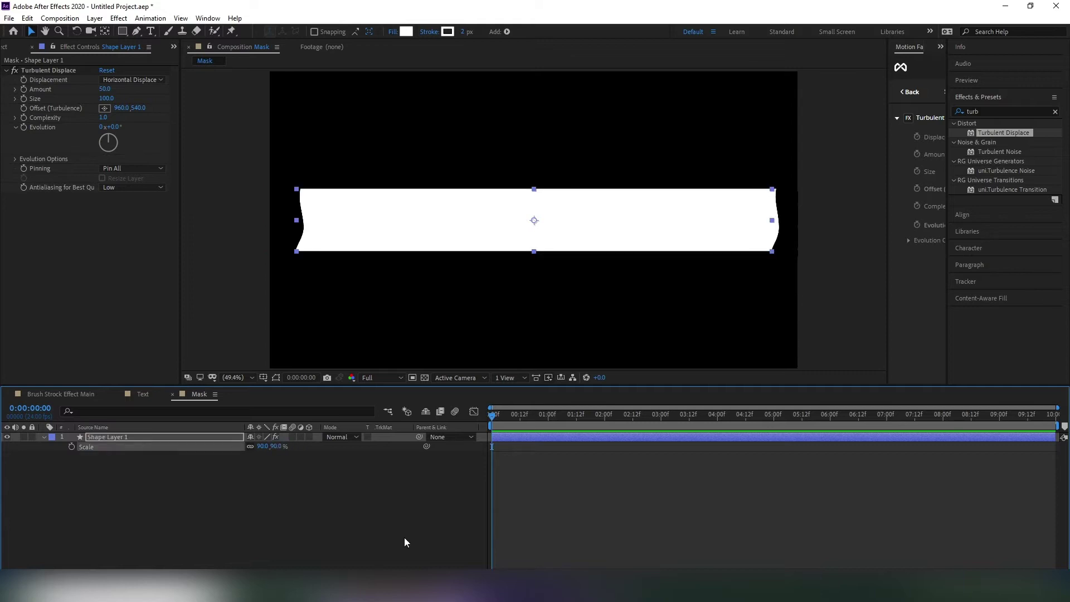
# Set the Turbulent Displace Amount to 1000 and its Size to 5.
pyautogui.click(105, 89)
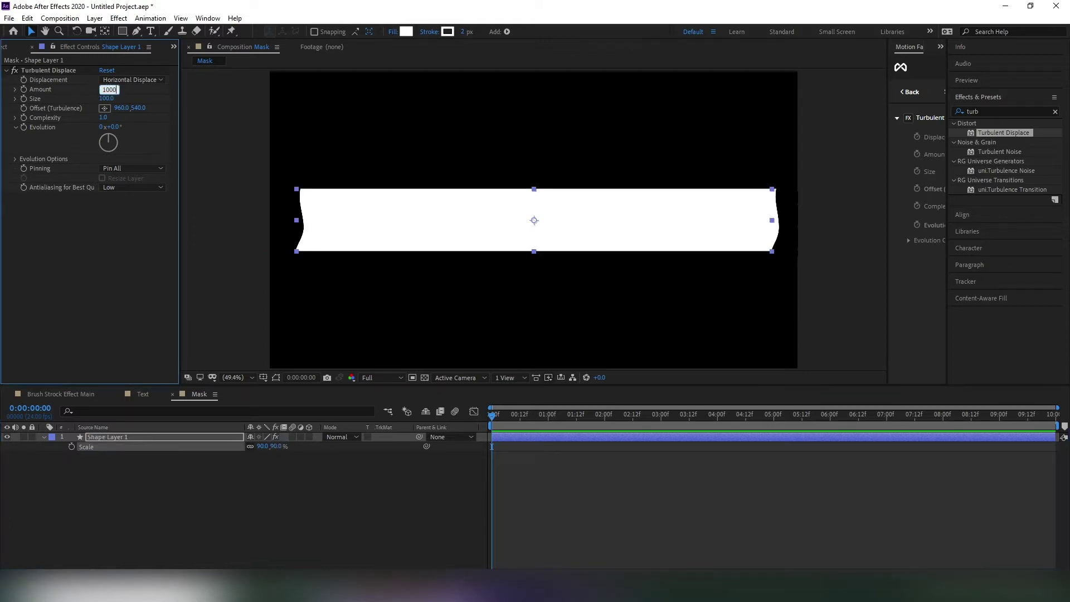
pyautogui.write('1000')
pyautogui.press('Return')
pyautogui.click(109, 99)
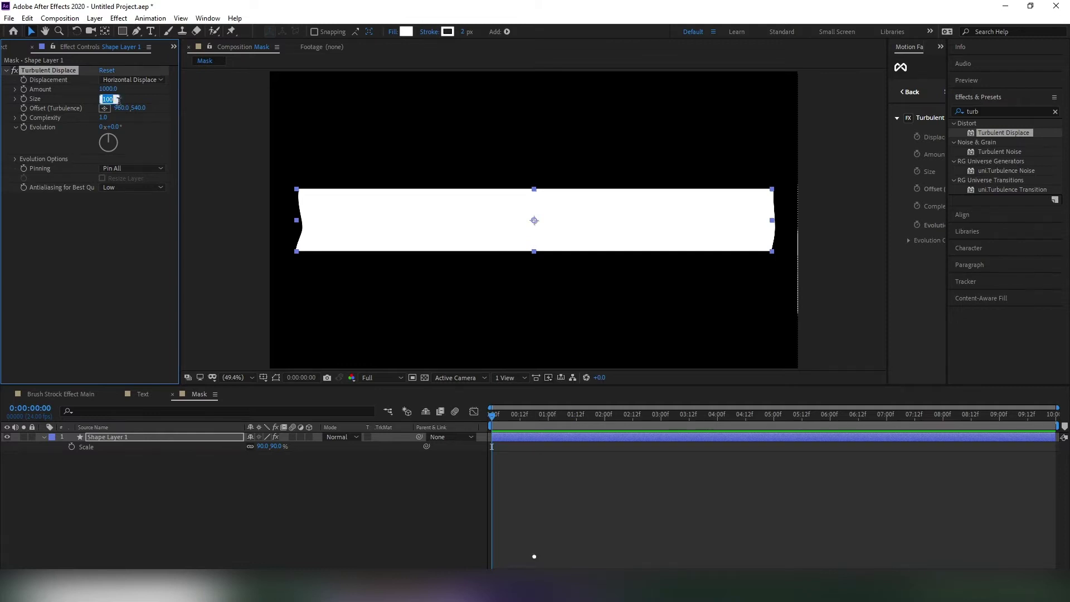
pyautogui.write('5')
pyautogui.press('Return')
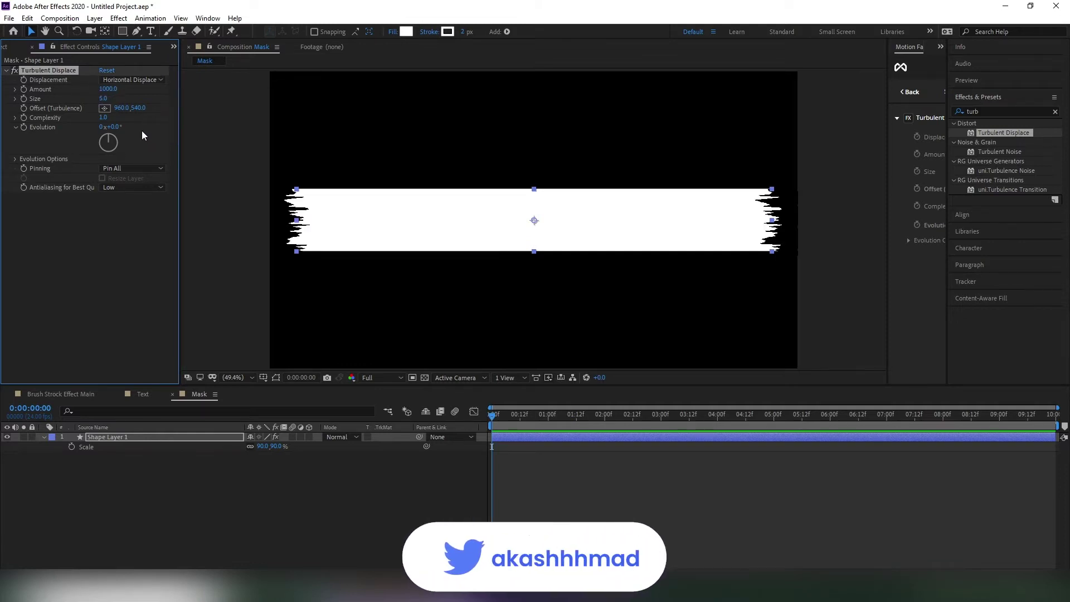
# Set Turbulent Displace Complexity to 3.9, Evolution to 76° and Antialiasing for Best Quality to High.
pyautogui.moveTo(105, 118); pyautogui.dragTo(270, 126)
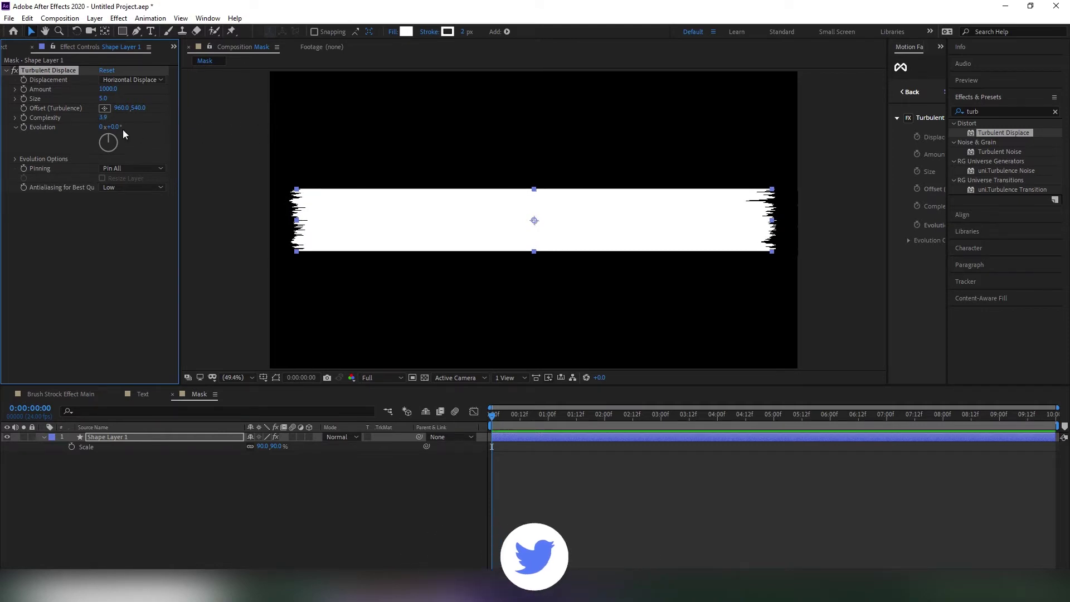
pyautogui.moveTo(126, 128); pyautogui.dragTo(156, 129)
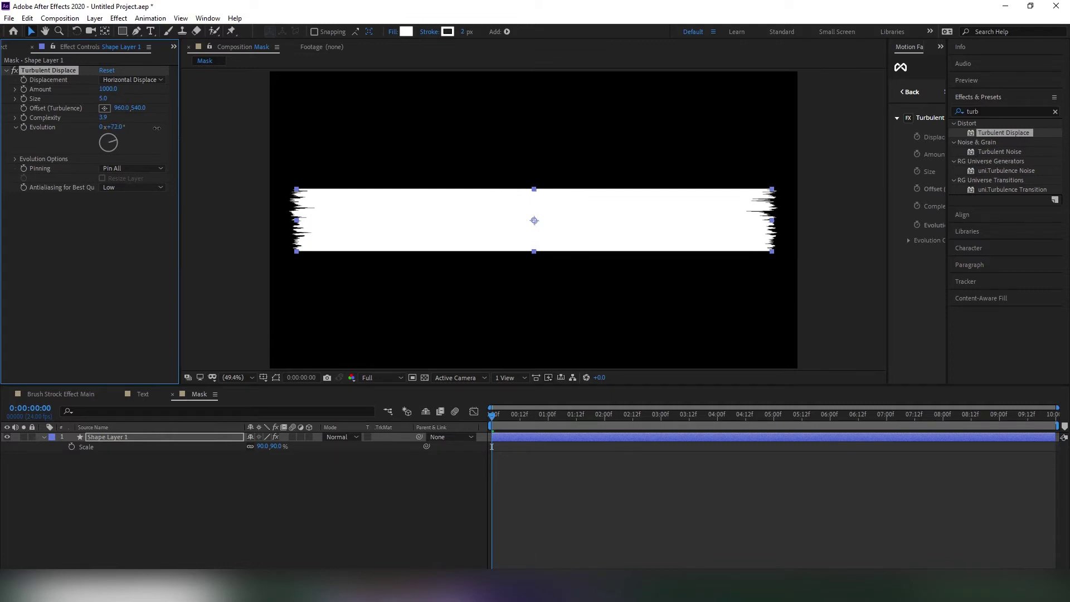
pyautogui.click(122, 189)
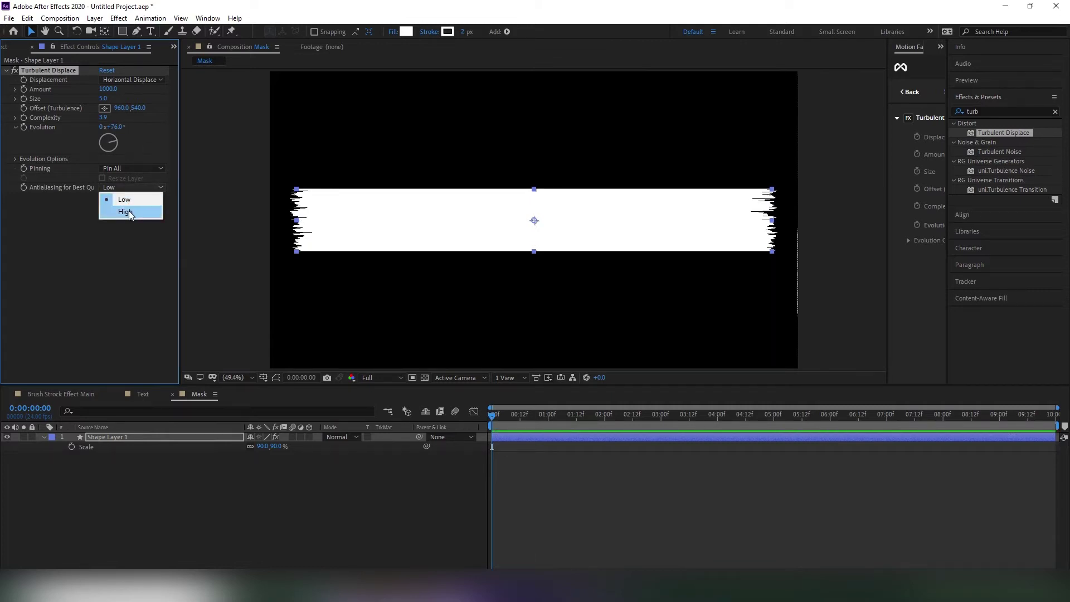
pyautogui.click(129, 211)
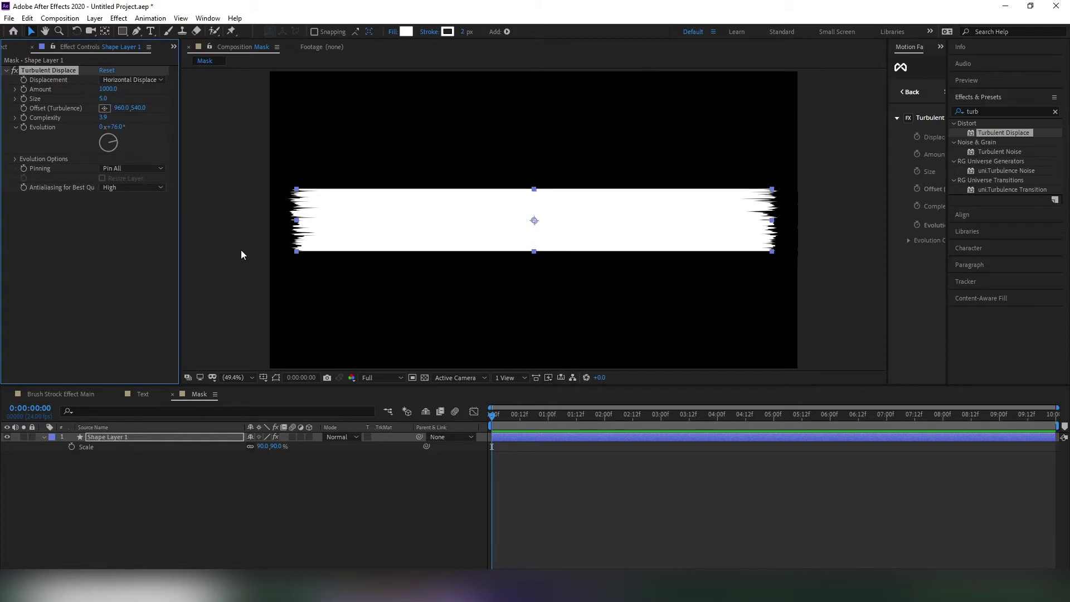
pyautogui.scroll(3, 241, 250)
pyautogui.scroll(-3, 241, 249)
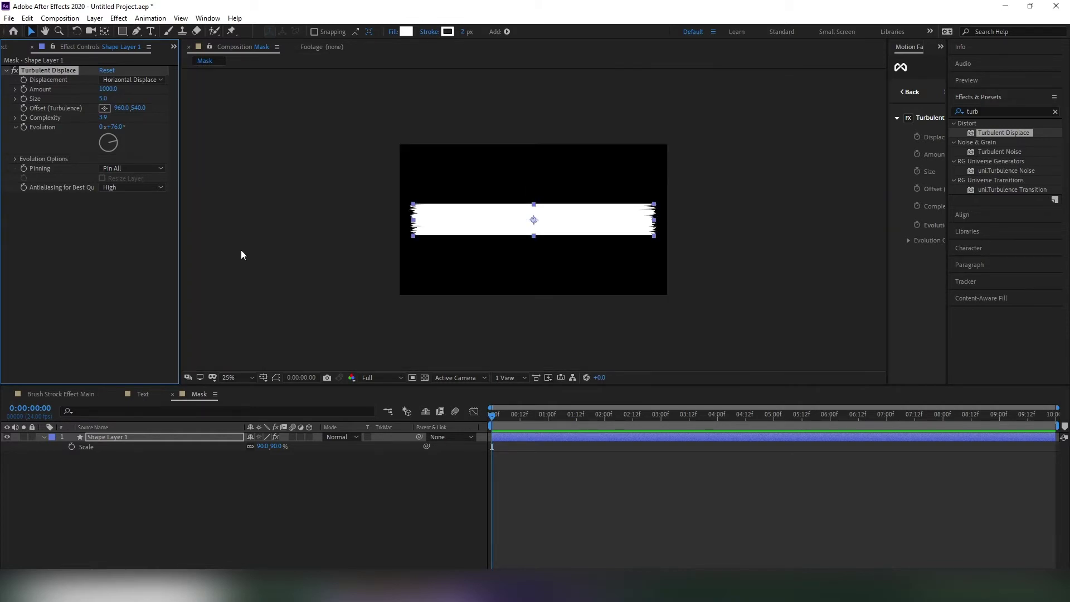
pyautogui.press('.')
pyautogui.press('.')
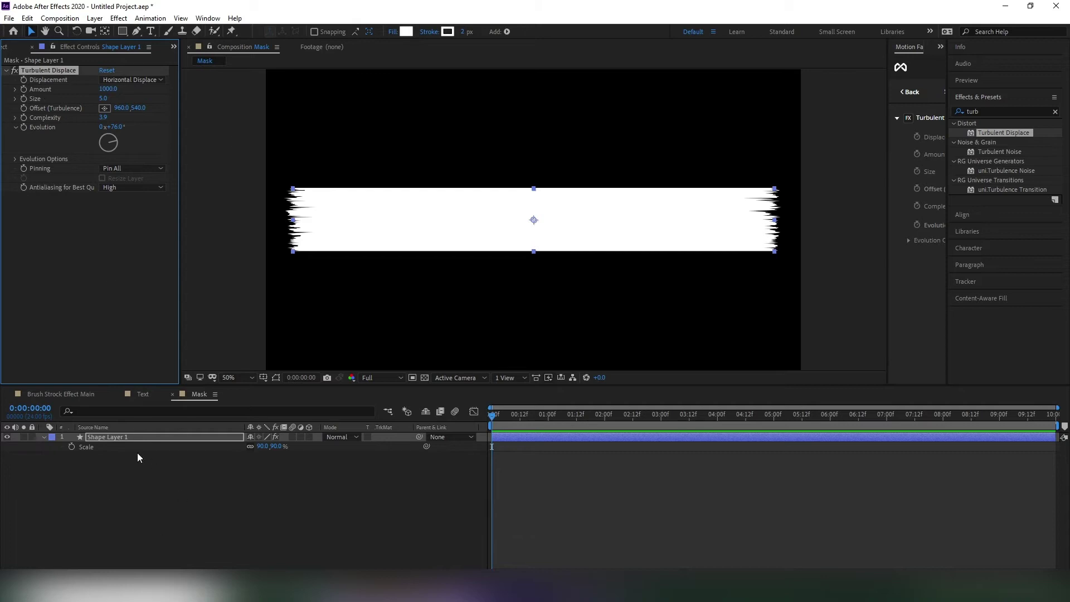
# Duplicate Shape Layer 1 twice and reorder the layers so Shape Layer 1 is first and Shape Layer 3 last.
pyautogui.click(124, 439)
pyautogui.click(43, 437)
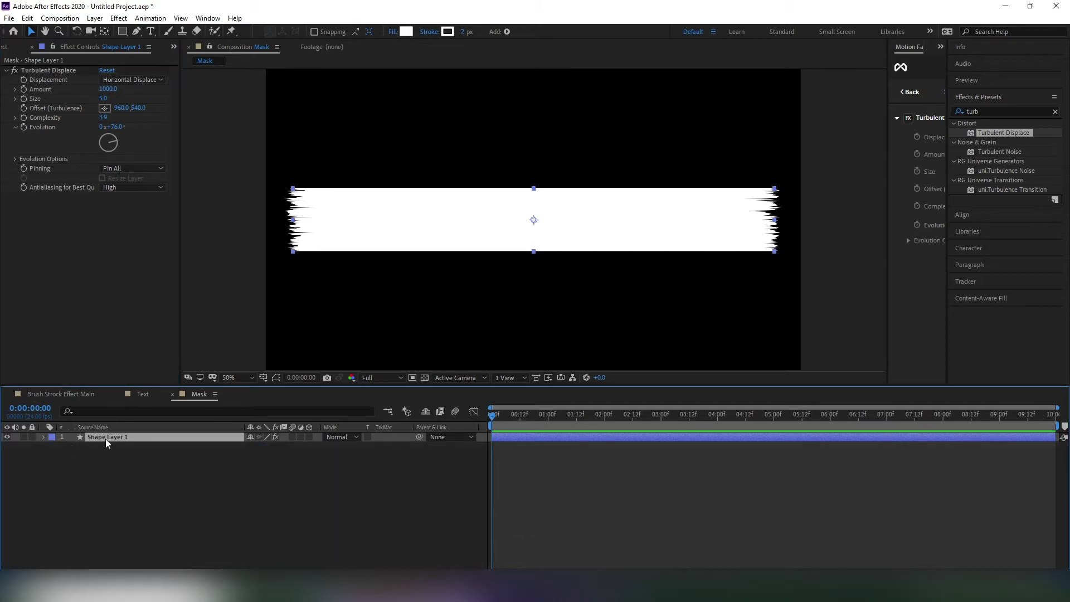
pyautogui.hotkey('ctrl', 'd')
pyautogui.hotkey('ctrl', 'd')
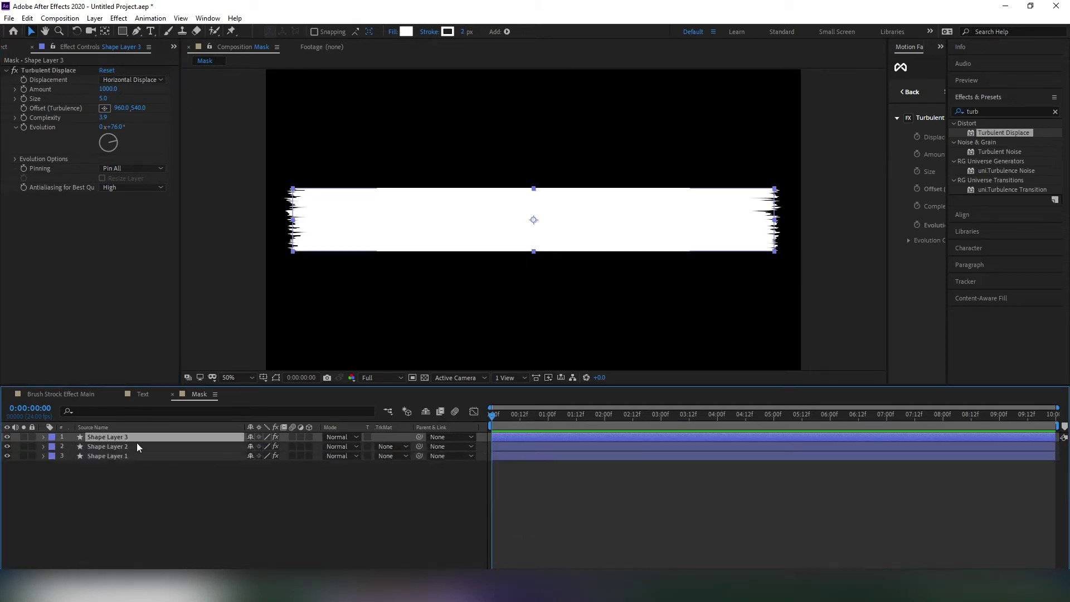
pyautogui.moveTo(132, 445); pyautogui.dragTo(133, 468)
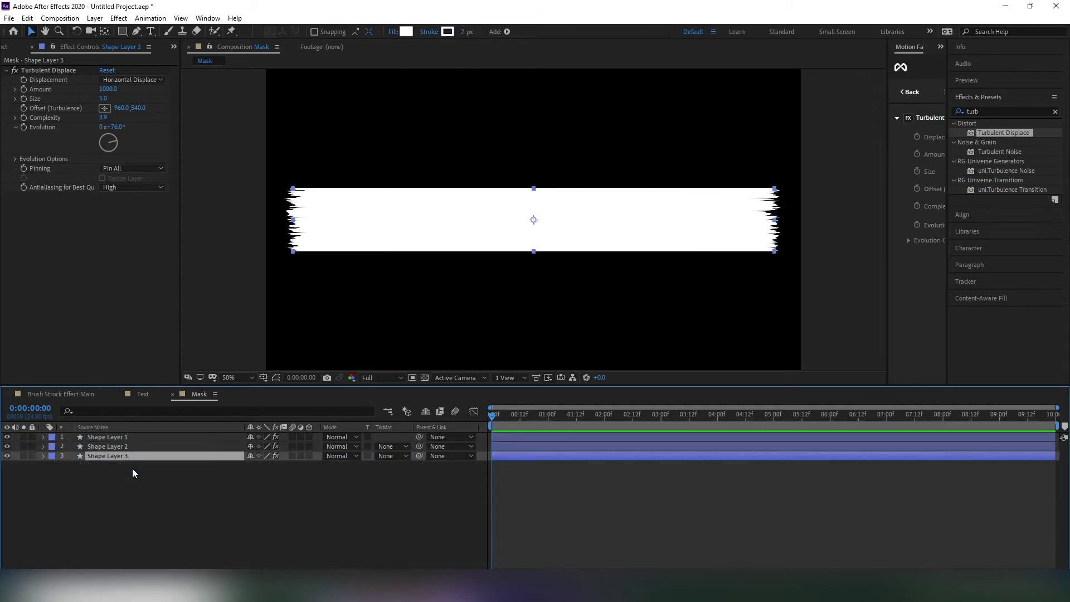
# Stack the three strokes vertically, moving Shape Layer 1 above the middle one to about 966, 314 and Shape Layer 3 below to about 948, 764.
pyautogui.click(134, 439)
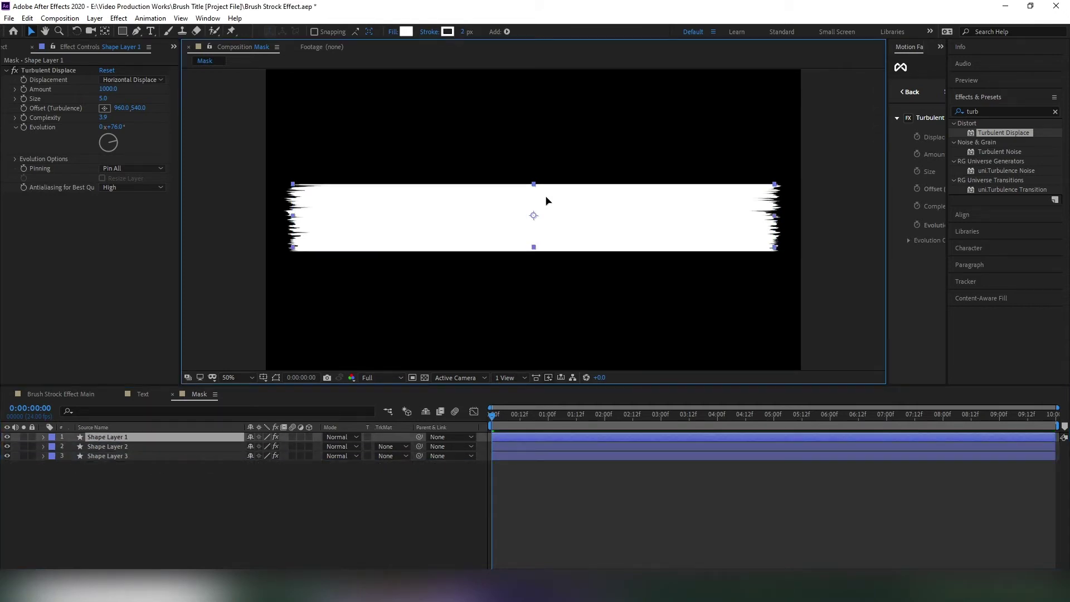
pyautogui.hotkey('ctrl', 'z')
pyautogui.moveTo(546, 200); pyautogui.dragTo(576, 165)
pyautogui.click(146, 446)
pyautogui.hotkey('ctrl', 'z')
pyautogui.click(139, 437)
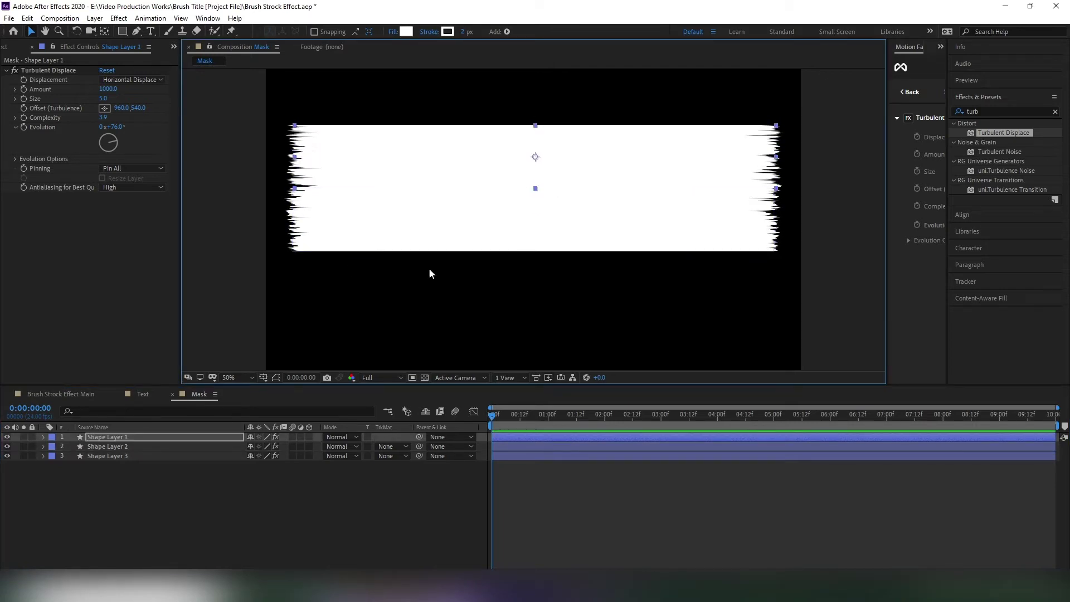
pyautogui.click(120, 446)
pyautogui.click(124, 455)
pyautogui.moveTo(489, 227); pyautogui.dragTo(486, 290)
pyautogui.click(156, 540)
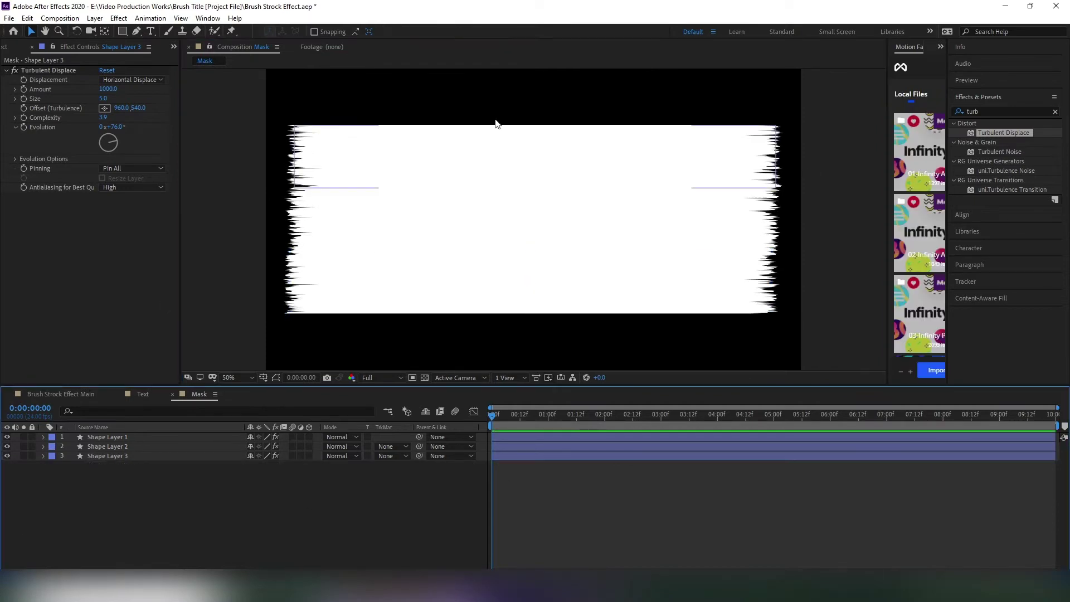
# Set Position keyframes at 2 seconds on all three shape layers.
pyautogui.click(604, 418)
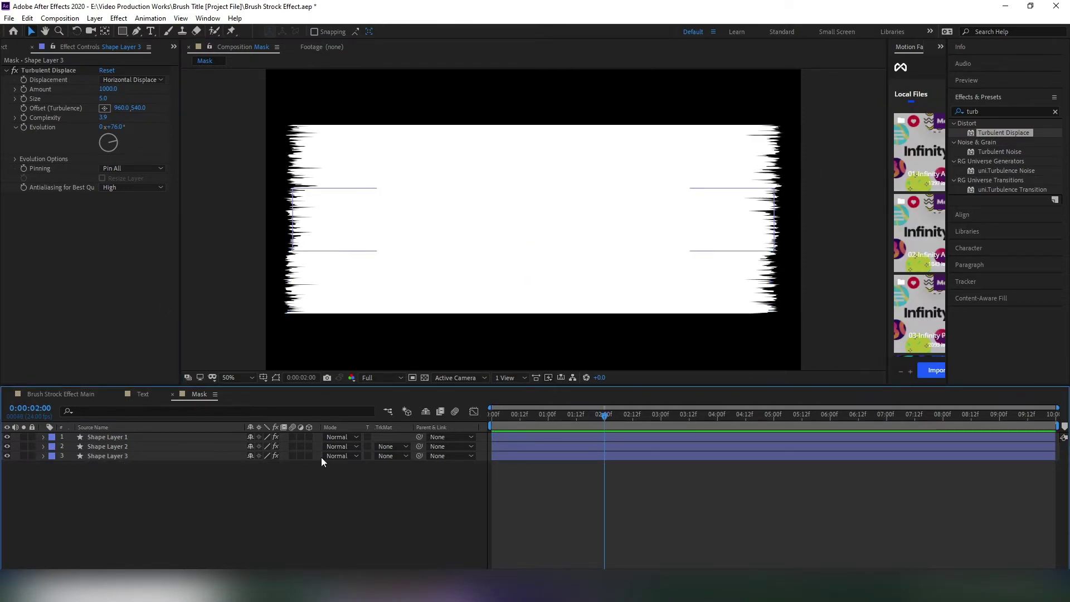
pyautogui.click(120, 436)
pyautogui.click(125, 465)
pyautogui.hotkey('ctrl', 'a')
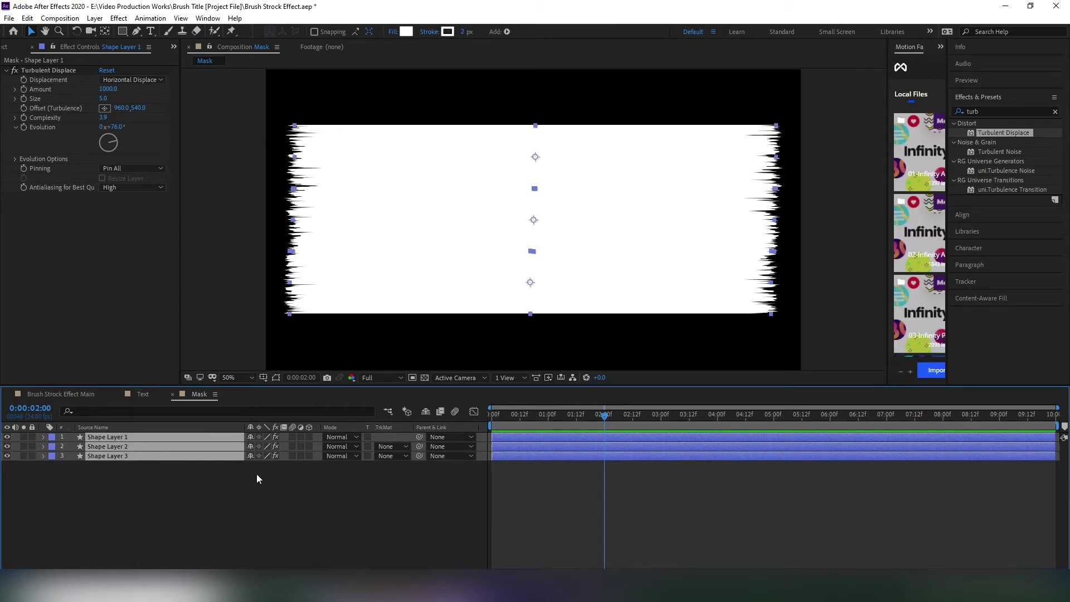
pyautogui.press('p')
pyautogui.click(71, 446)
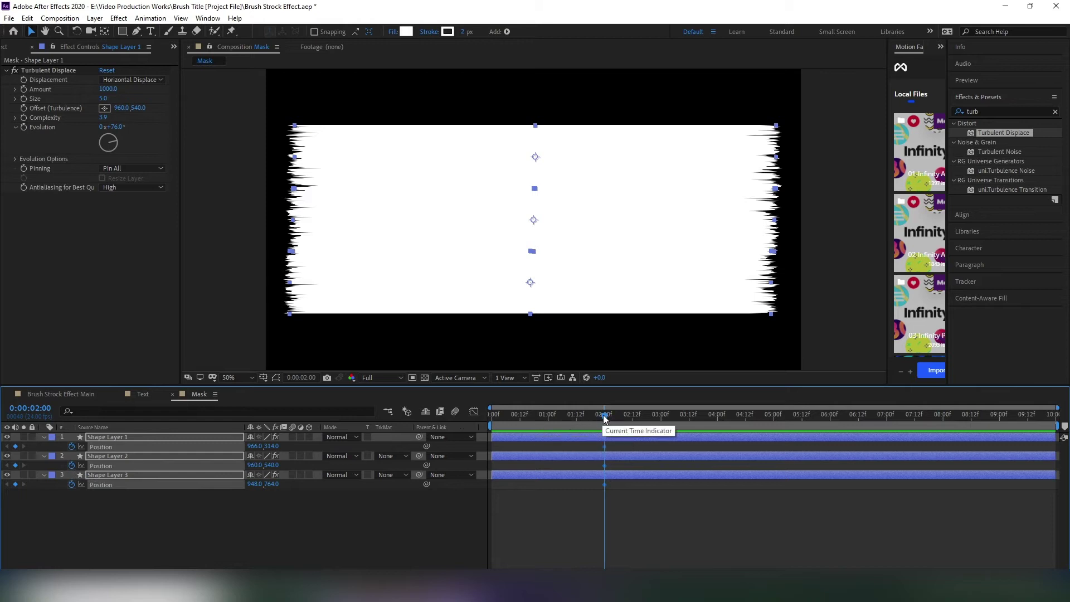
# At time 0, move Shape Layers 1 and 3 out of frame to the left, at X positions of about -940 and -958.
pyautogui.moveTo(597, 420); pyautogui.dragTo(454, 432)
pyautogui.click(177, 502)
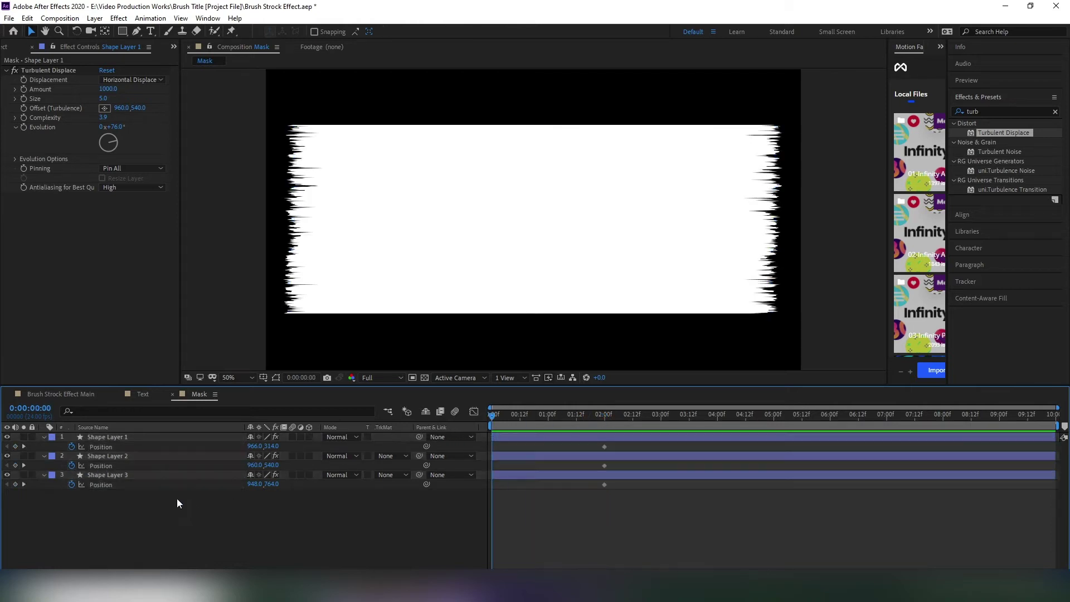
pyautogui.click(145, 437)
pyautogui.keyDown('ctrl'); pyautogui.click(135, 475); pyautogui.keyUp('ctrl')
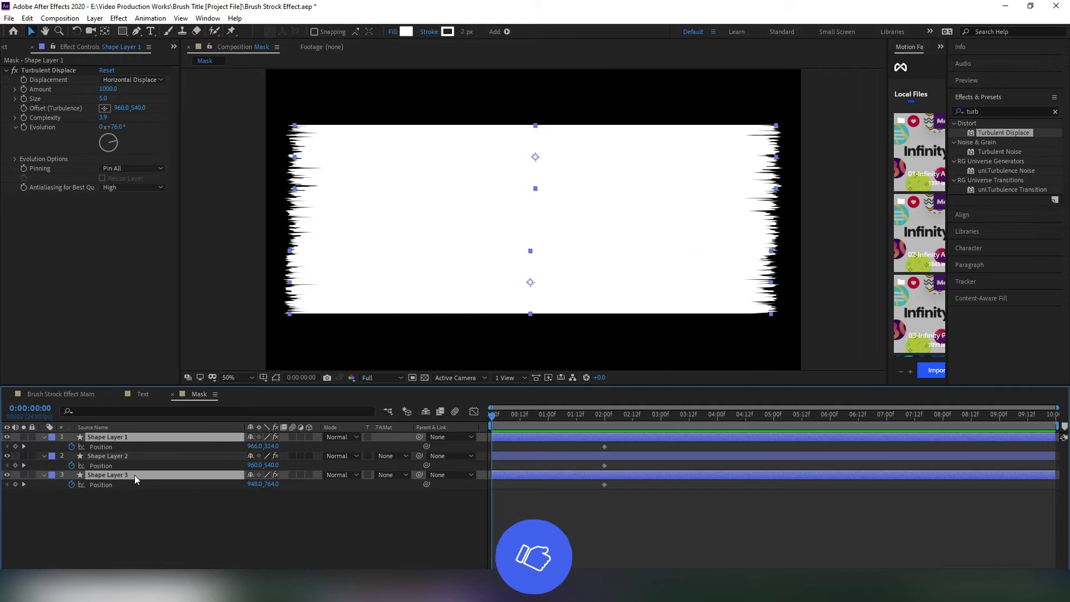
pyautogui.moveTo(254, 446); pyautogui.dragTo(195, 445)
pyautogui.click(119, 456)
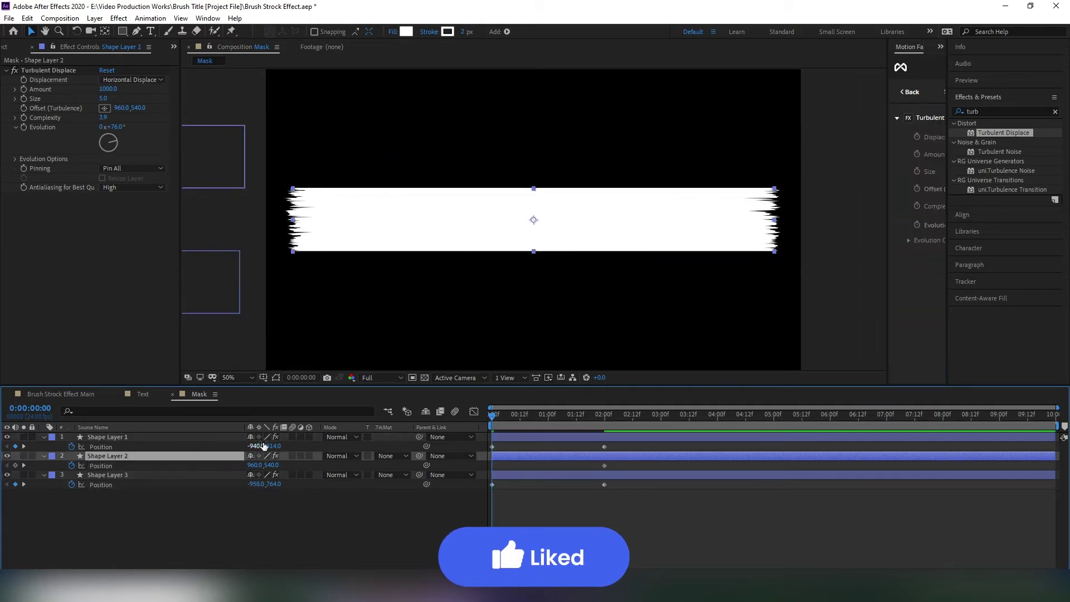
# At time 0, move Shape Layer 2 out of frame to the right, at an X position of about 3332.
pyautogui.click(129, 437)
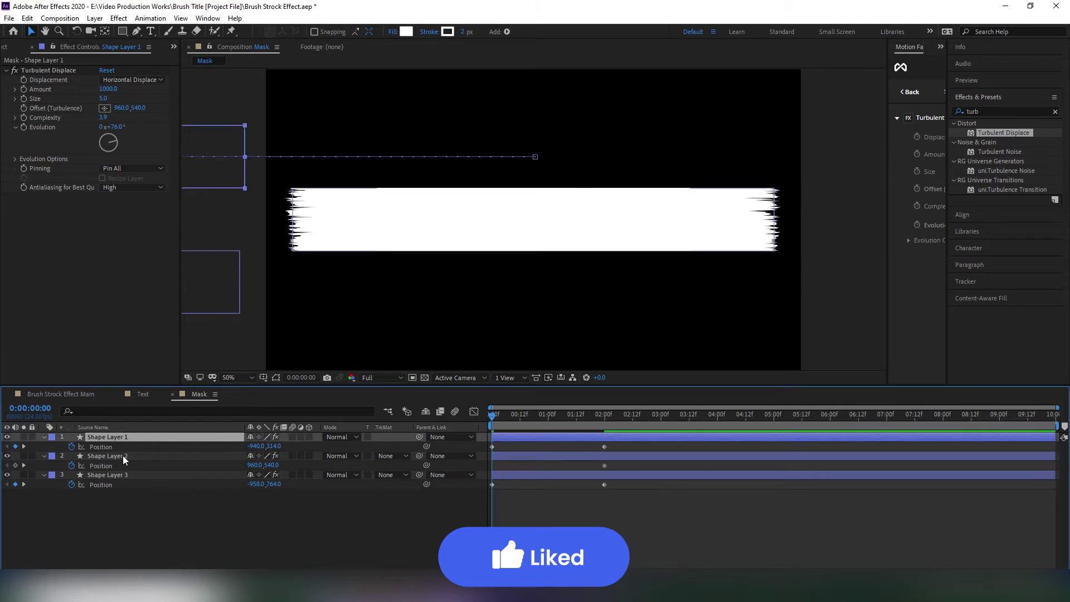
pyautogui.click(123, 455)
pyautogui.moveTo(254, 465); pyautogui.dragTo(921, 466)
pyautogui.press('space')
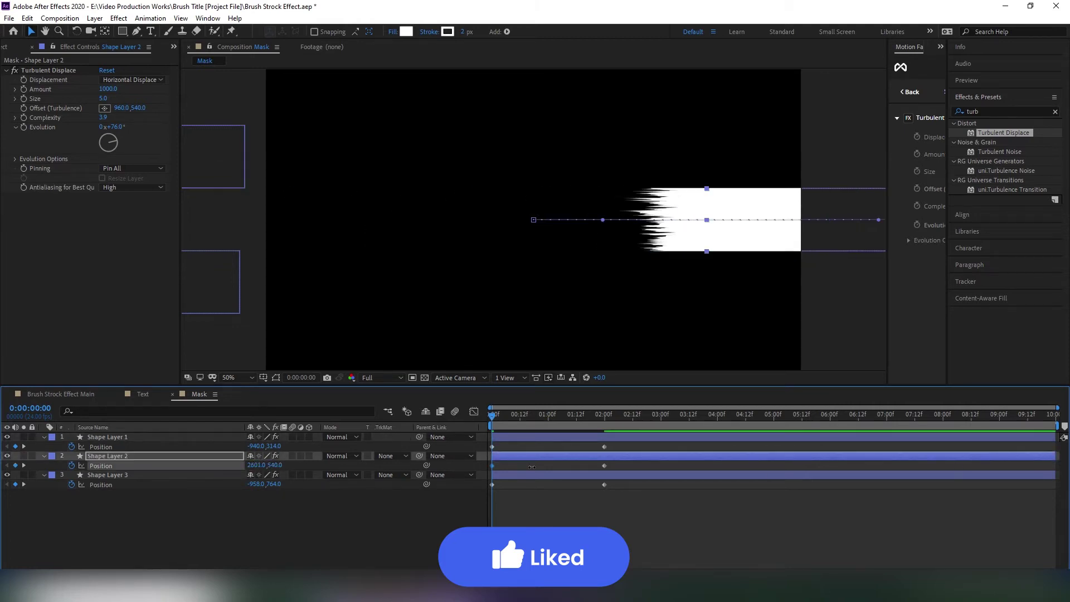
pyautogui.press('space')
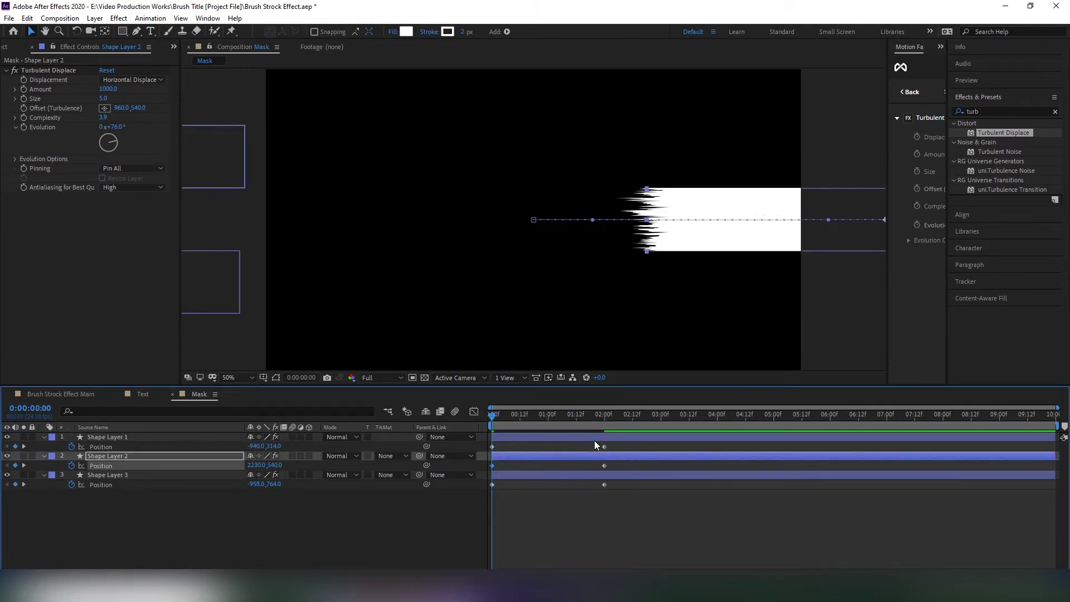
pyautogui.click(125, 457)
pyautogui.moveTo(255, 465); pyautogui.dragTo(760, 461)
# Ease the Position keyframes of all three layers and, in the speed graph, extend the end keyframes' incoming ease to about two thirds of the move.
pyautogui.click(551, 423)
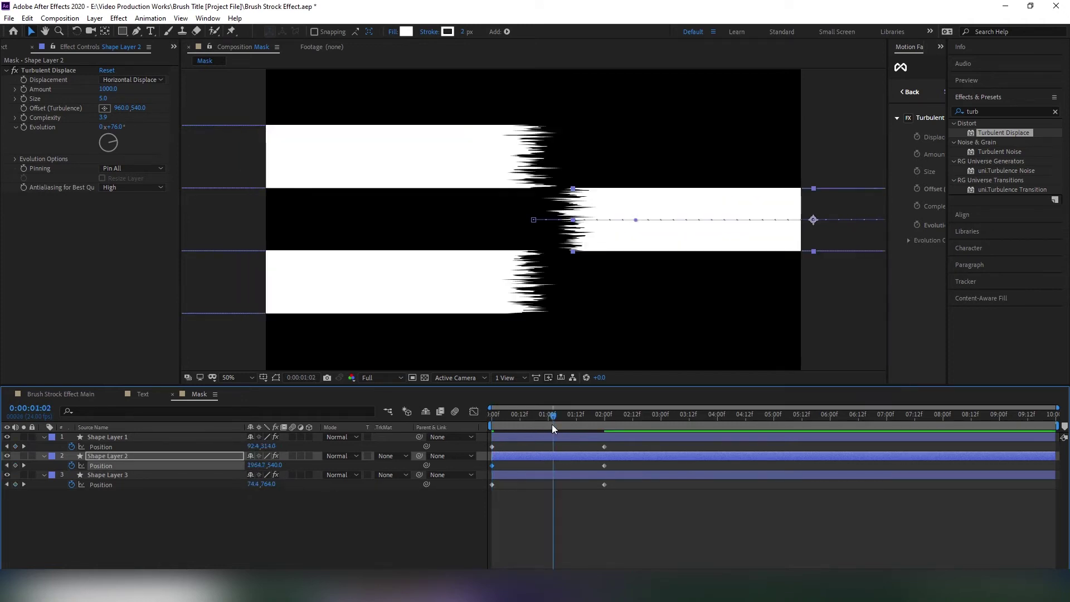
pyautogui.hotkey('ctrl', 'a')
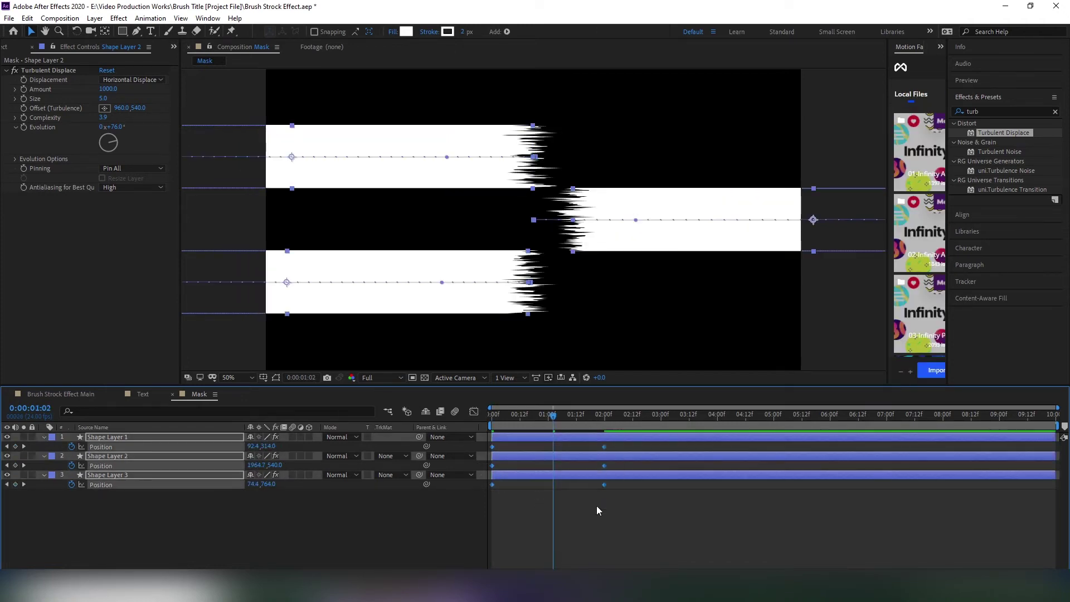
pyautogui.click(474, 411)
pyautogui.rightClick(556, 445)
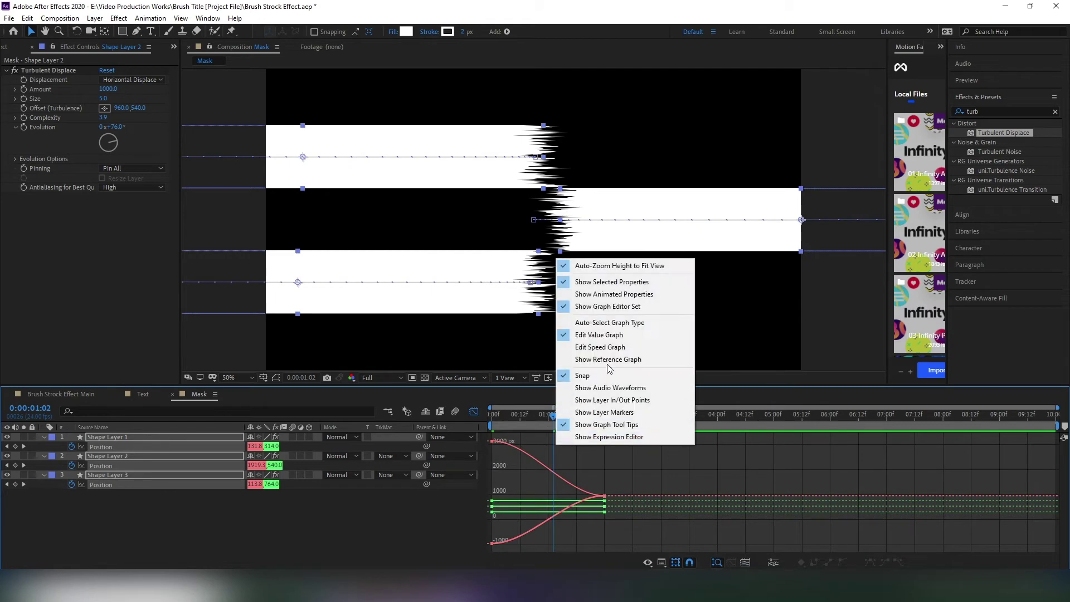
pyautogui.click(613, 350)
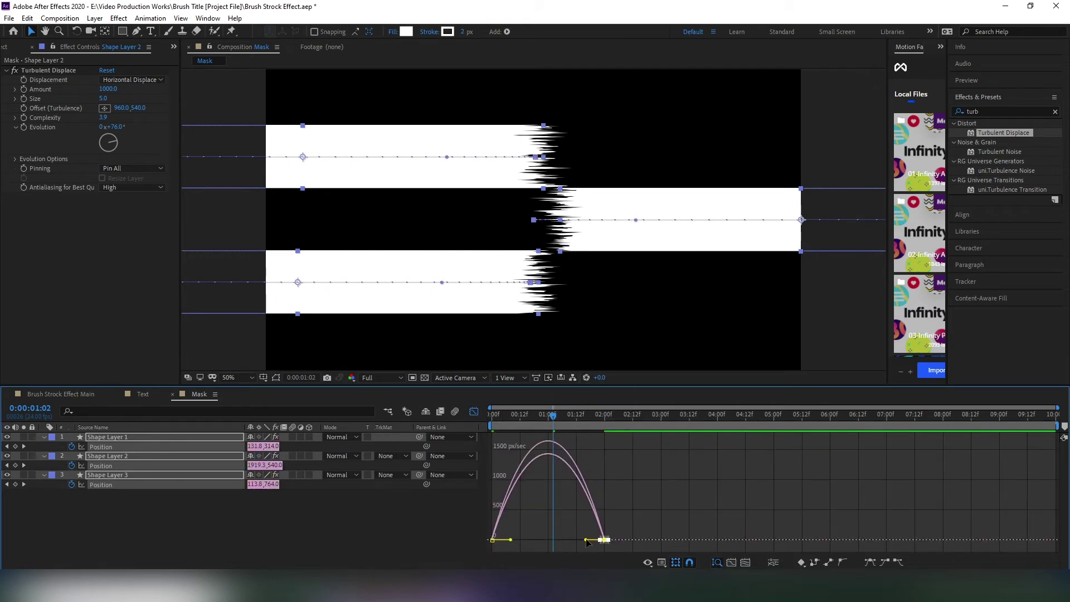
pyautogui.moveTo(588, 541); pyautogui.dragTo(527, 540)
pyautogui.click(473, 411)
pyautogui.click(491, 425)
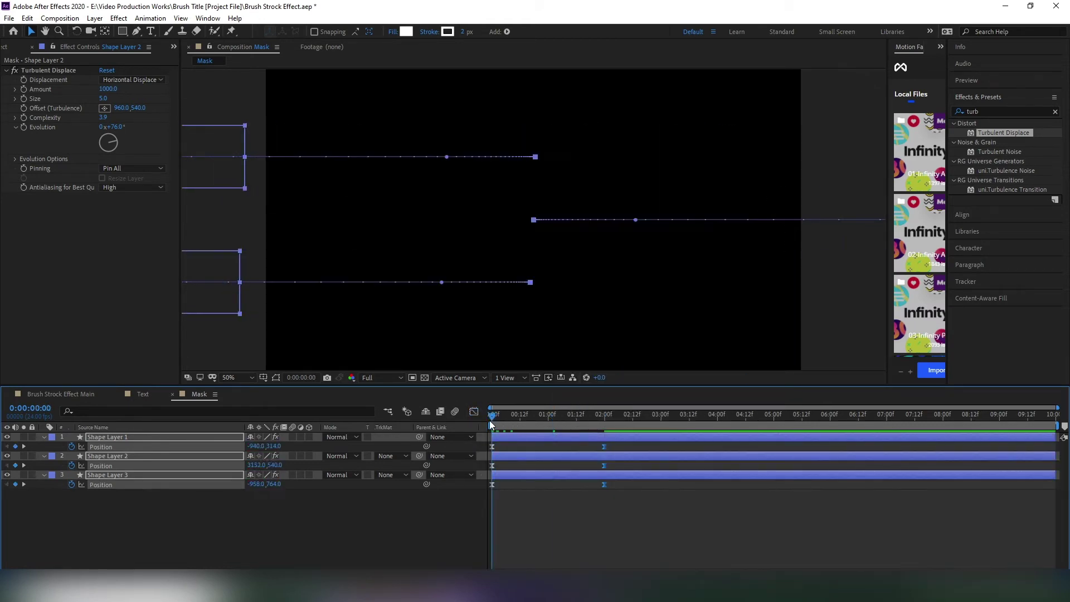
pyautogui.moveTo(491, 425); pyautogui.dragTo(628, 443)
# Collapse the three shape layers' properties and close the Mask and Text composition timelines.
pyautogui.click(43, 437)
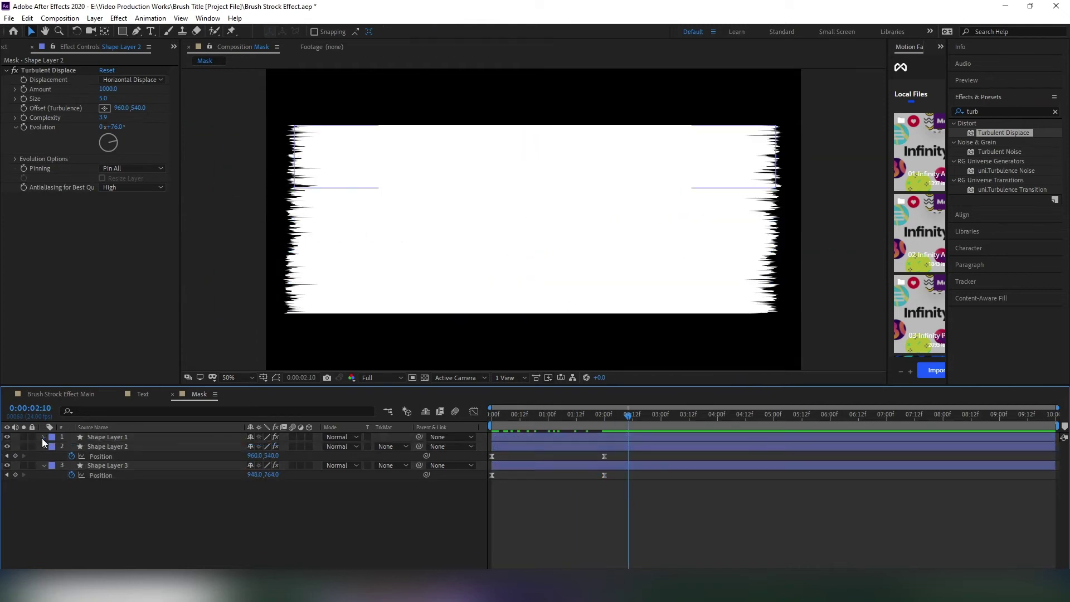
pyautogui.click(44, 465)
pyautogui.click(43, 447)
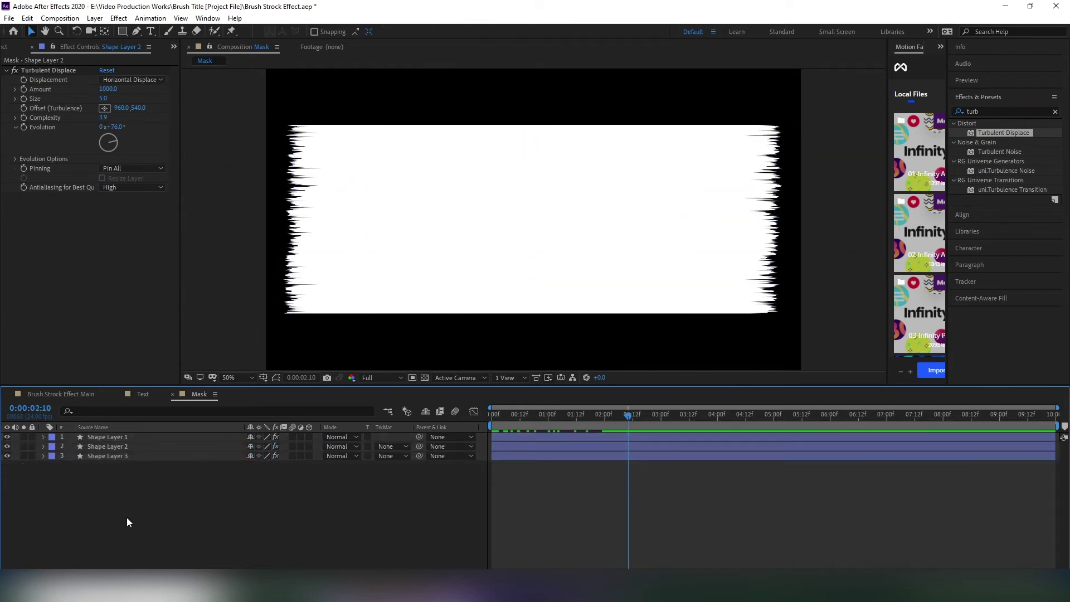
pyautogui.click(173, 395)
pyautogui.click(119, 394)
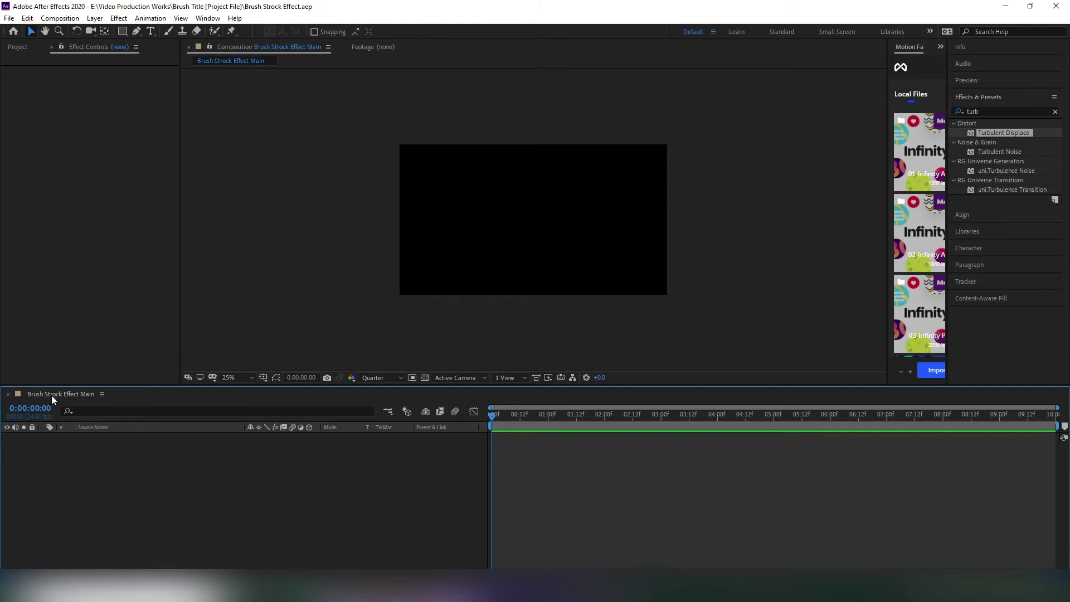
# Add the Mask and Text compositions to Brush Strock Effect Main with Mask above Text, and set the preview resolution to Full.
pyautogui.click(18, 47)
pyautogui.keyDown('ctrl'); pyautogui.click(35, 180); pyautogui.keyUp('ctrl')
pyautogui.moveTo(35, 179); pyautogui.dragTo(145, 465)
pyautogui.hotkey('shift', '/')
pyautogui.hotkey('ctrl', 'j')
# Set the Text layer's track matte to Alpha Matte "Mask" and scrub to 1 second to check the reveal.
pyautogui.click(336, 480)
pyautogui.click(390, 446)
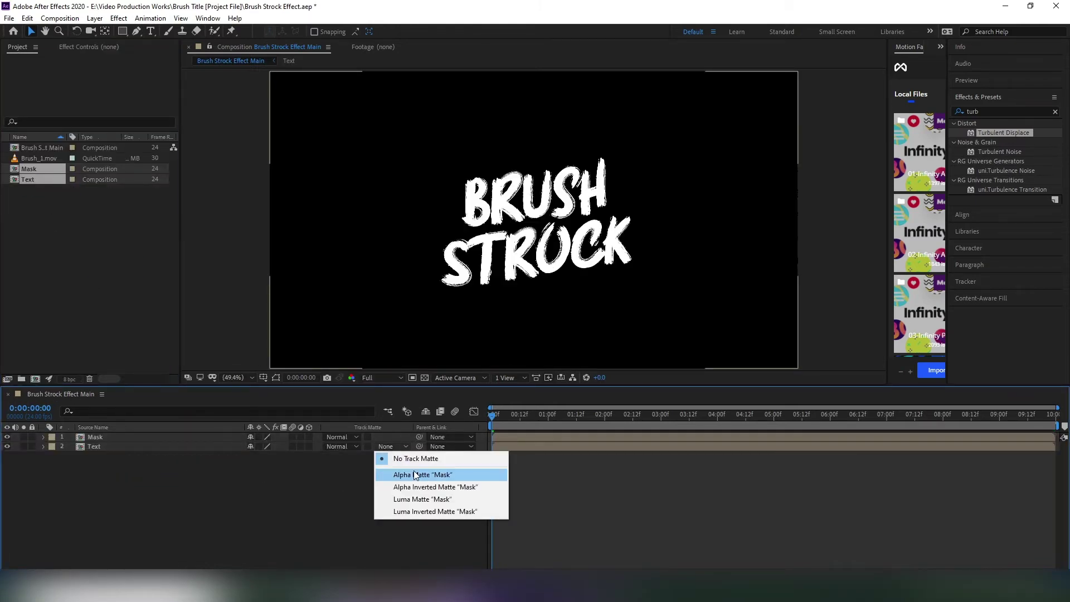
pyautogui.click(417, 473)
pyautogui.moveTo(514, 426)
pyautogui.mouseDown()
pyautogui.moveTo(579, 431)
pyautogui.moveTo(536, 439)
pyautogui.moveTo(548, 440)
pyautogui.mouseUp()
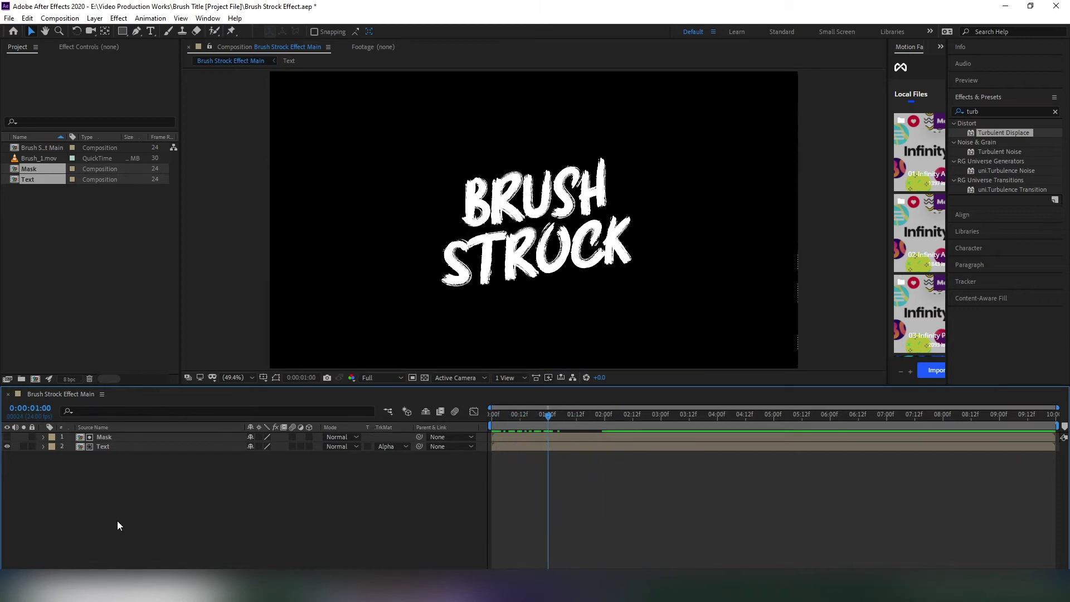
# Pre-compose the Mask and Text layers into a composition named "Text Mask" and scrub to about frame 18 to check the reveal.
pyautogui.moveTo(117, 521); pyautogui.dragTo(144, 406)
pyautogui.rightClick(142, 449)
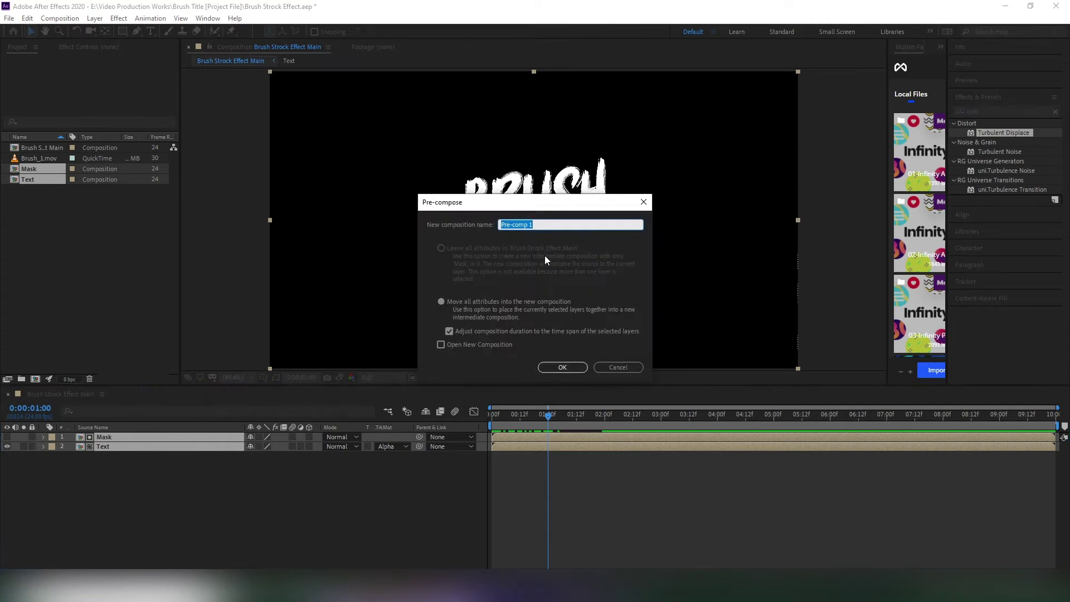
pyautogui.write('Text Mask')
pyautogui.click(563, 367)
pyautogui.moveTo(513, 417); pyautogui.dragTo(534, 433)
pyautogui.click(203, 465)
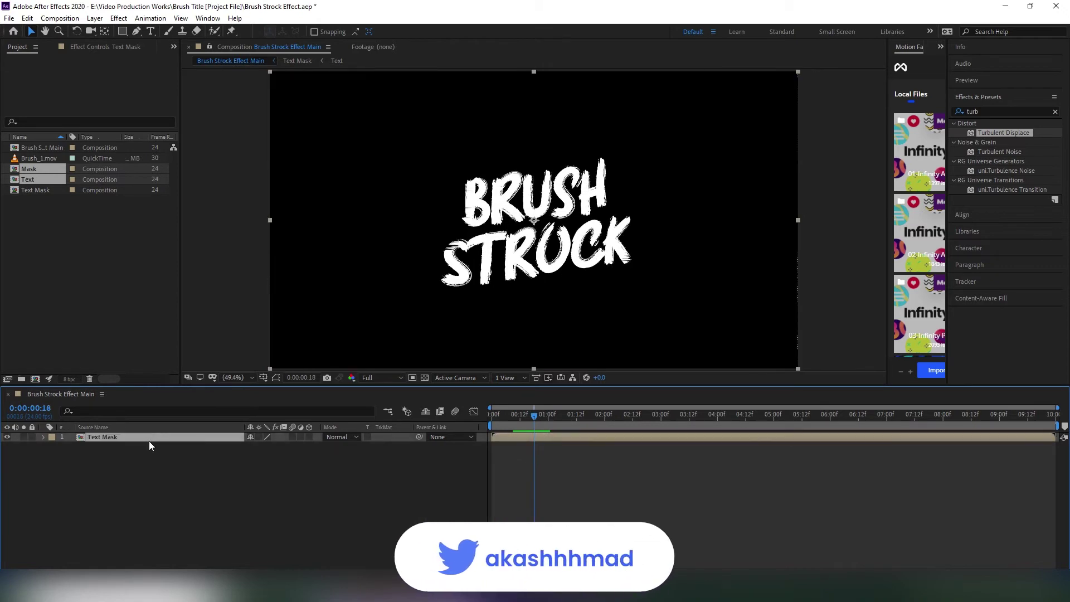
# Place Brush_1.mov above the Text Mask layer and set Text Mask's track matte to Alpha Matte "Brush_1.mov".
pyautogui.moveTo(35, 159); pyautogui.dragTo(107, 436)
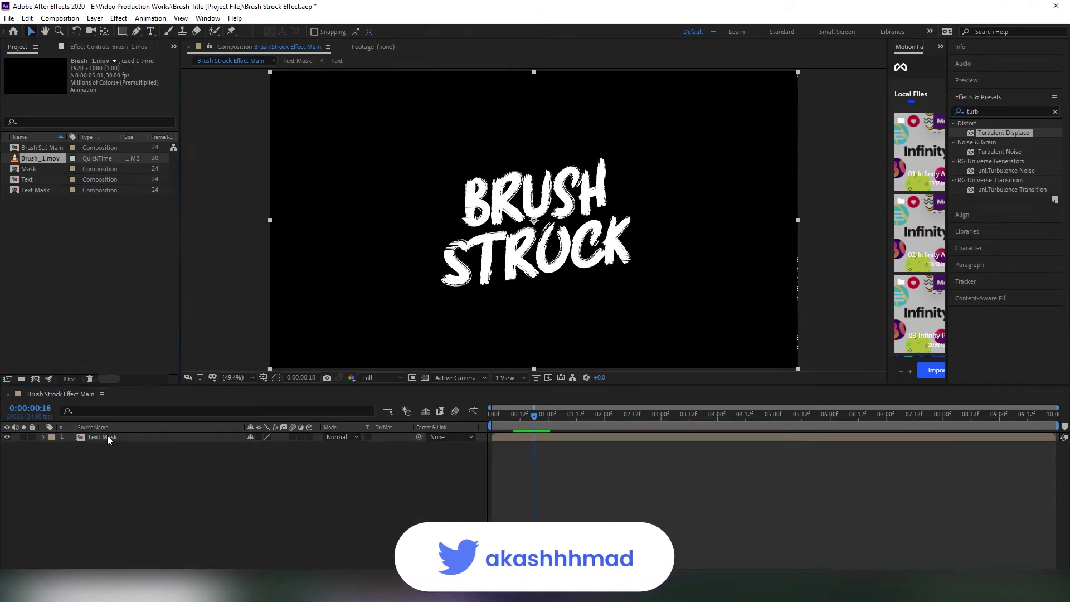
pyautogui.moveTo(517, 412)
pyautogui.mouseDown()
pyautogui.moveTo(495, 424)
pyautogui.moveTo(538, 423)
pyautogui.mouseUp()
pyautogui.click(401, 446)
pyautogui.click(412, 475)
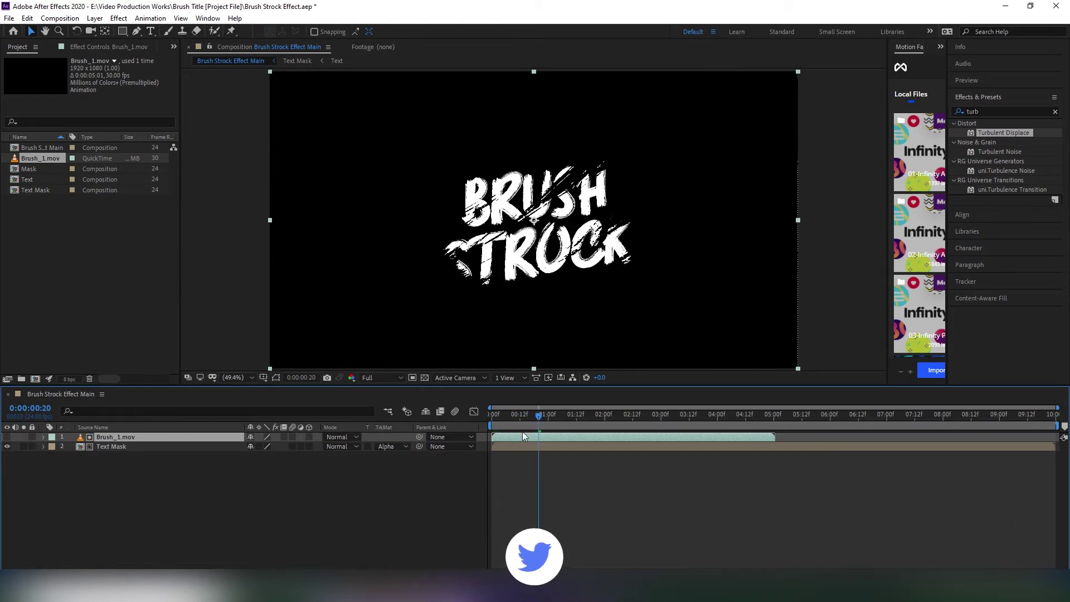
pyautogui.click(496, 419)
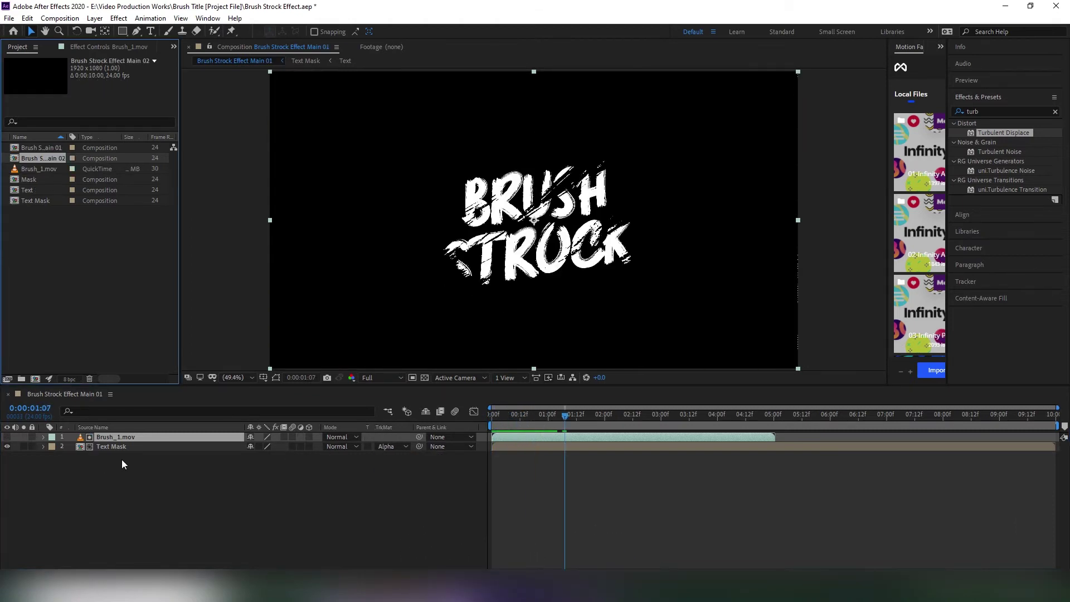
# Pre-compose the Brush_1.mov and Text Mask layers into a composition named "Brush Strock".
pyautogui.keyDown('shift'); pyautogui.click(136, 446); pyautogui.keyUp('shift')
pyautogui.rightClick(141, 446)
pyautogui.click(184, 378)
pyautogui.write('Brush Strock')
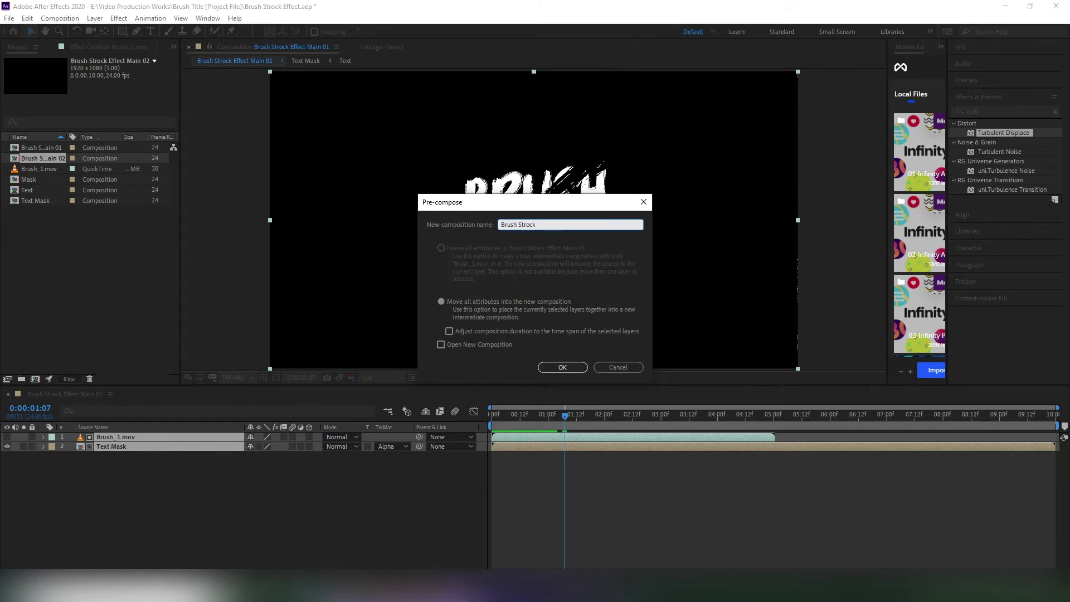
pyautogui.press('Return')
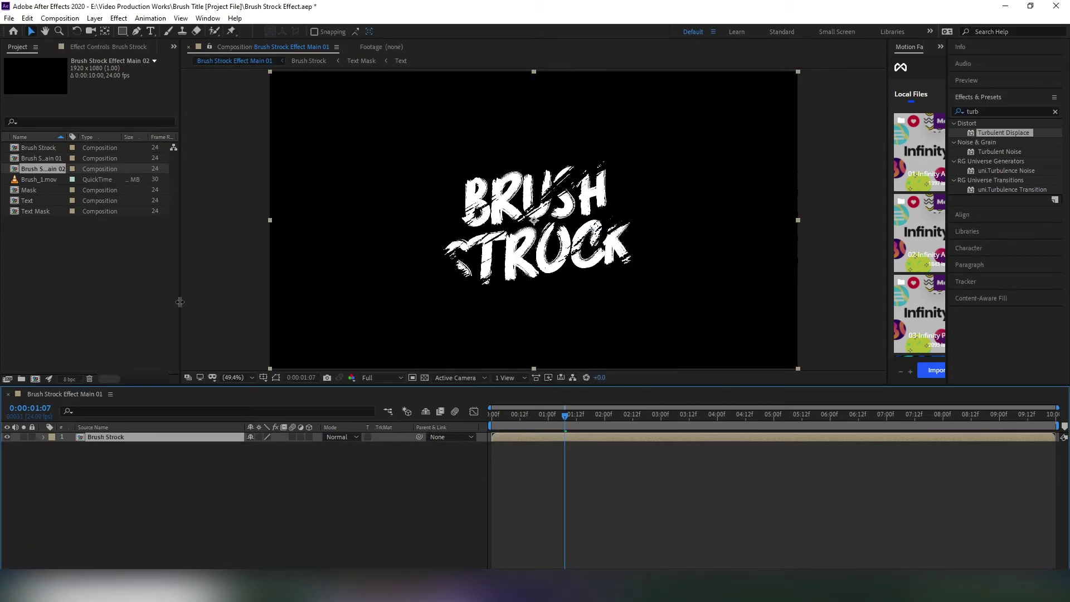
# Rename the Brush Strock composition "Brush Strock 01", duplicate it as Brush Strock 02, and place the duplicate below Brush Strock 01 in the main timeline.
pyautogui.rightClick(55, 148)
pyautogui.click(88, 328)
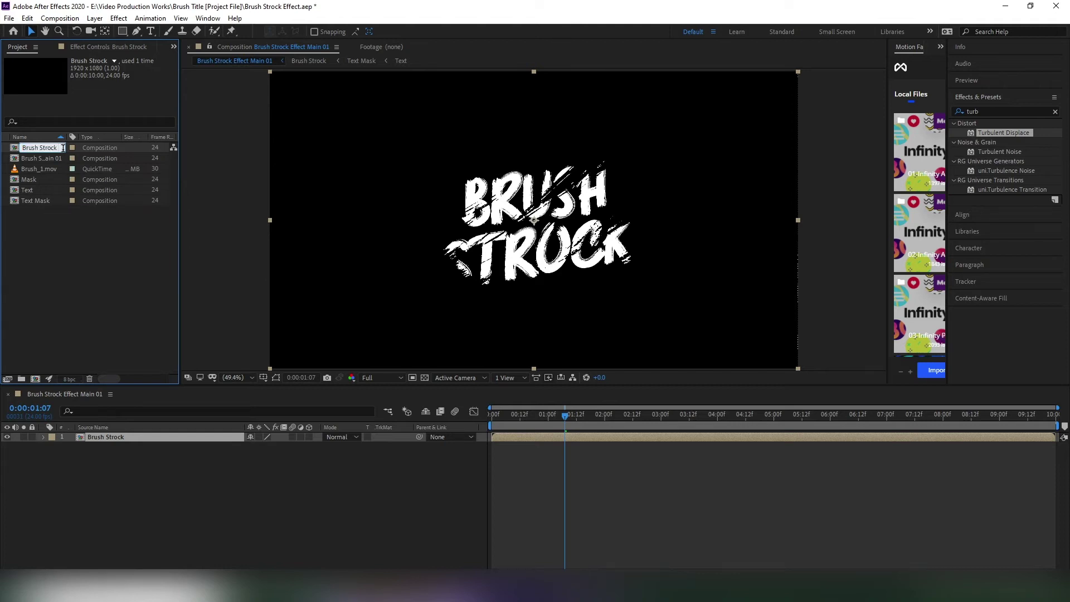
pyautogui.hotkey('ctrl', 'd')
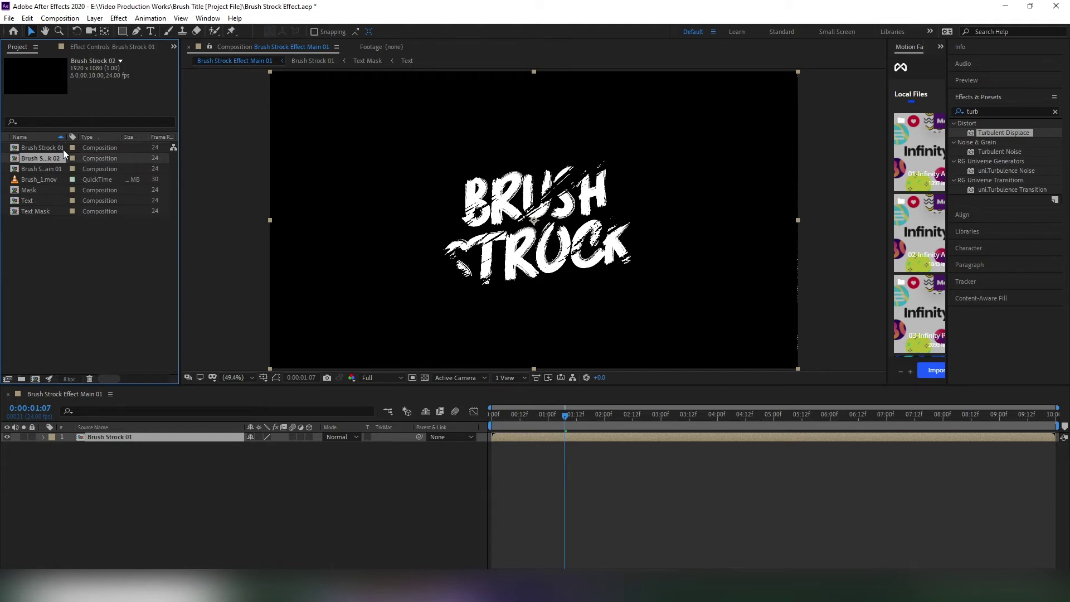
pyautogui.moveTo(41, 156)
pyautogui.mouseDown()
pyautogui.moveTo(177, 435)
pyautogui.moveTo(104, 477)
pyautogui.mouseUp()
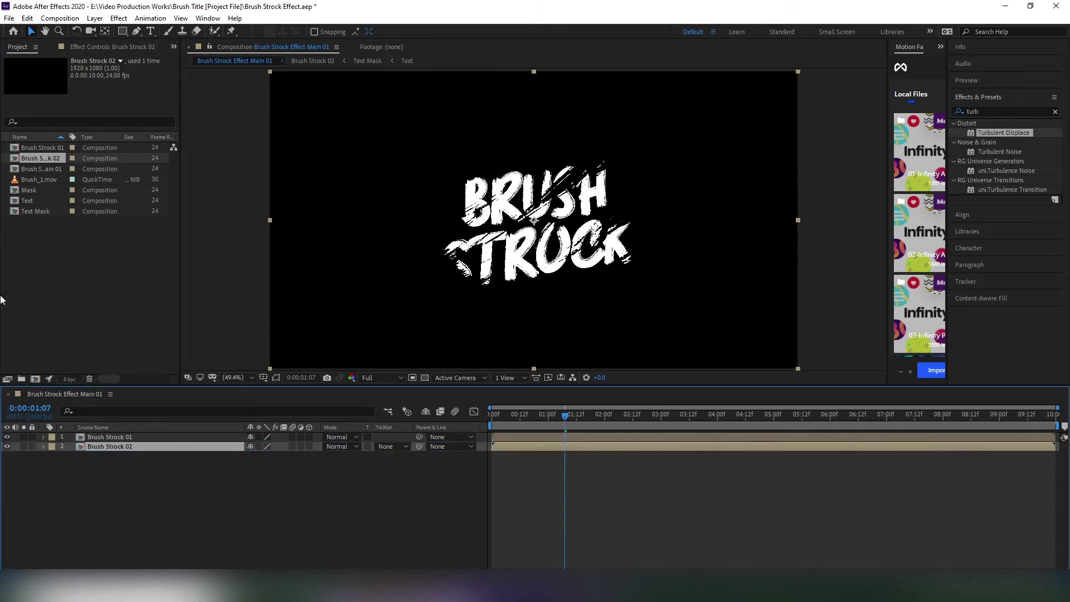
# In Brush Strock 02, remove Text Mask's track matte, move Brush_1.mov below it with visibility on, and close that composition.
pyautogui.doubleClick(128, 446)
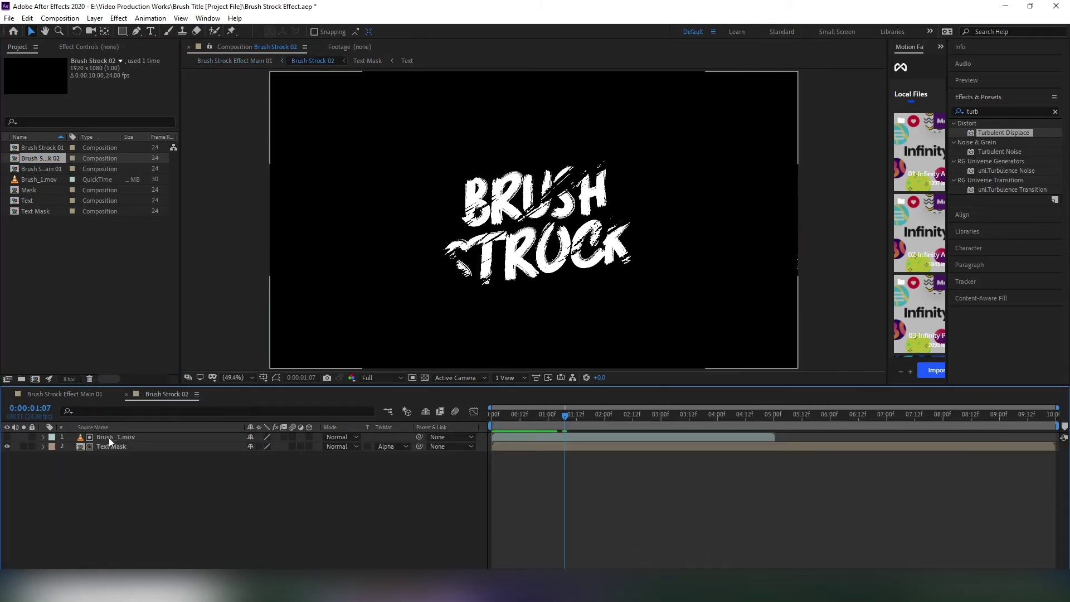
pyautogui.click(393, 446)
pyautogui.click(426, 458)
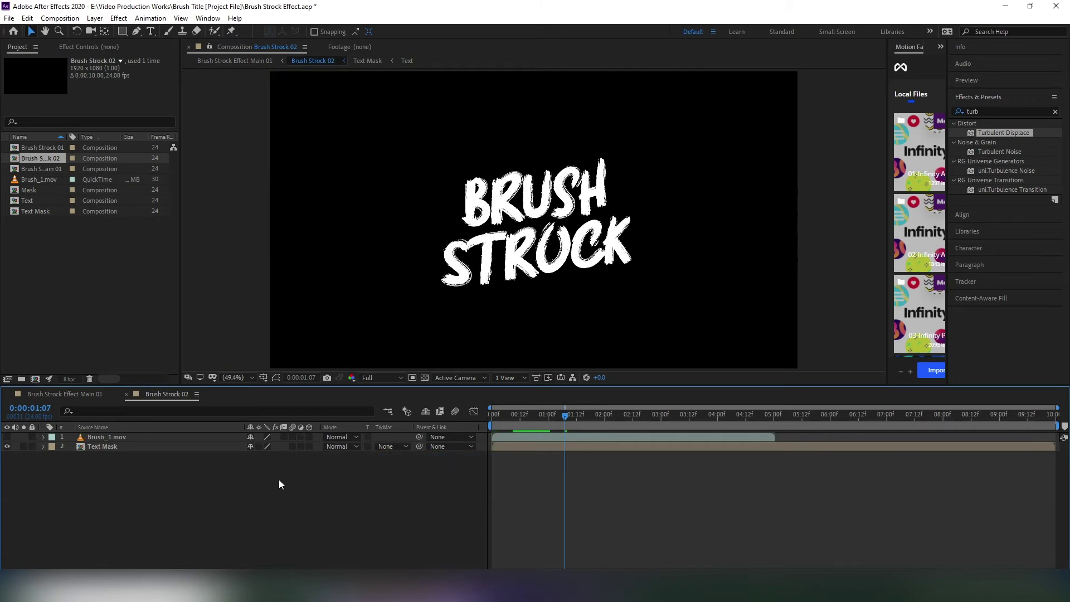
pyautogui.moveTo(108, 437)
pyautogui.mouseDown()
pyautogui.moveTo(108, 460)
pyautogui.moveTo(32, 453)
pyautogui.mouseUp()
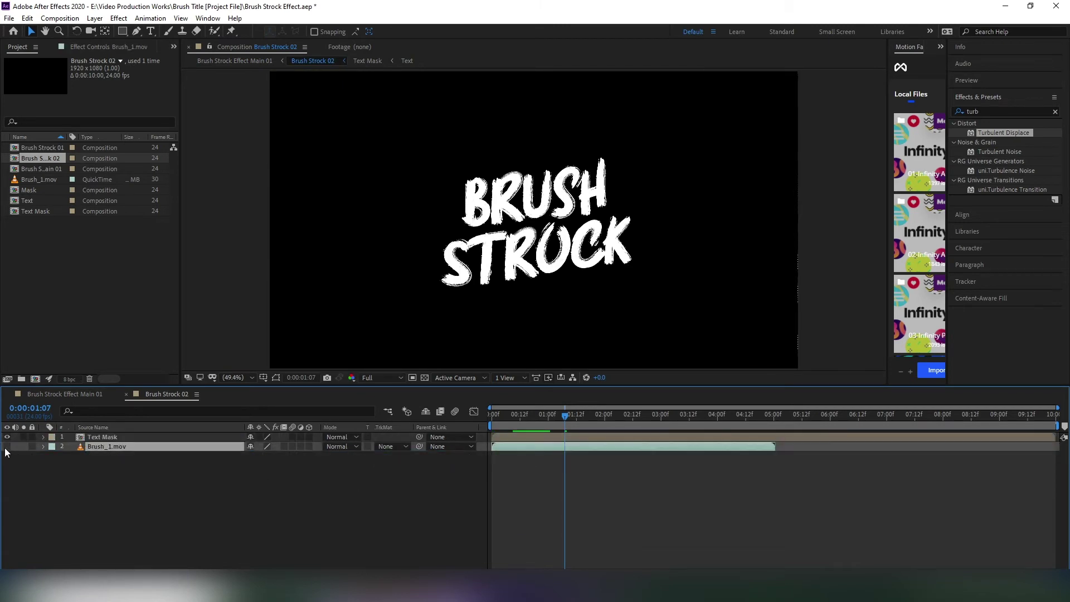
pyautogui.click(7, 446)
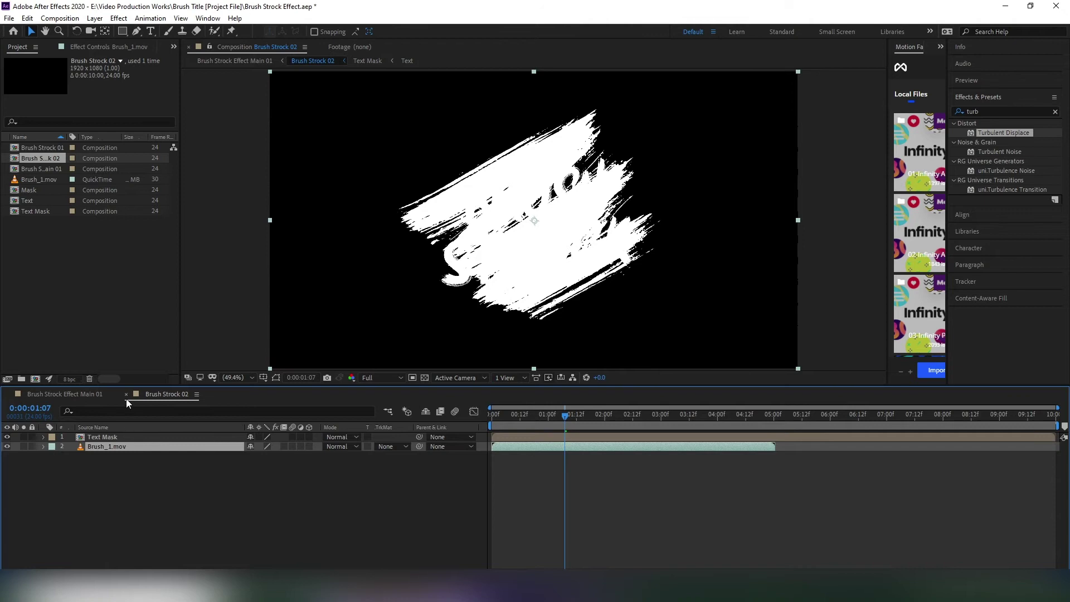
pyautogui.click(126, 396)
pyautogui.click(125, 476)
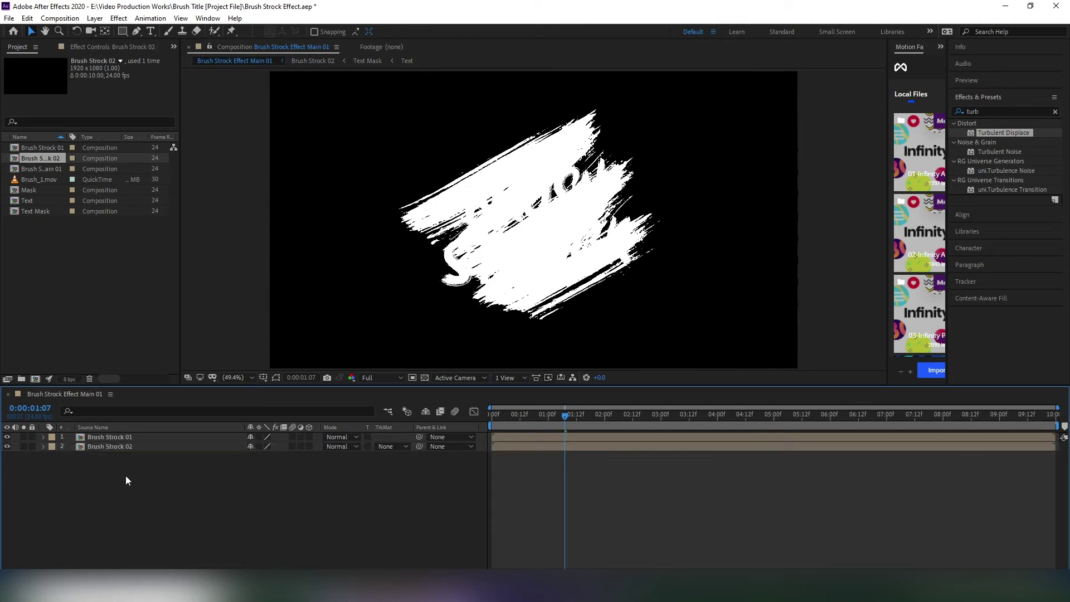
# Apply the Fill effect in its default red to the Brush Strock 02 layer and scrub the timeline to check the result.
pyautogui.click(131, 446)
pyautogui.doubleClick(983, 111)
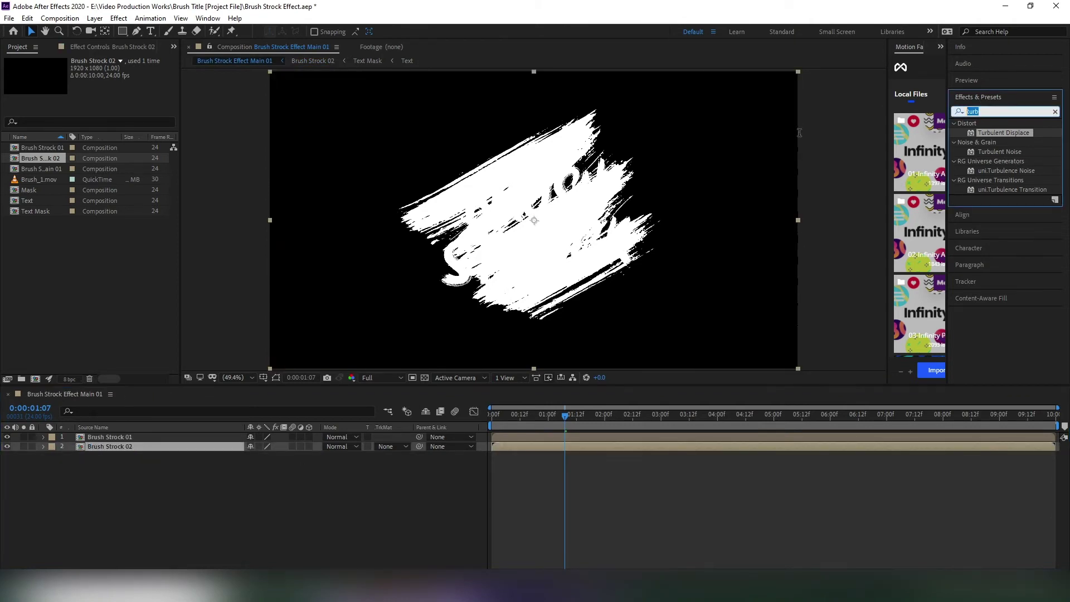
pyautogui.write('fill')
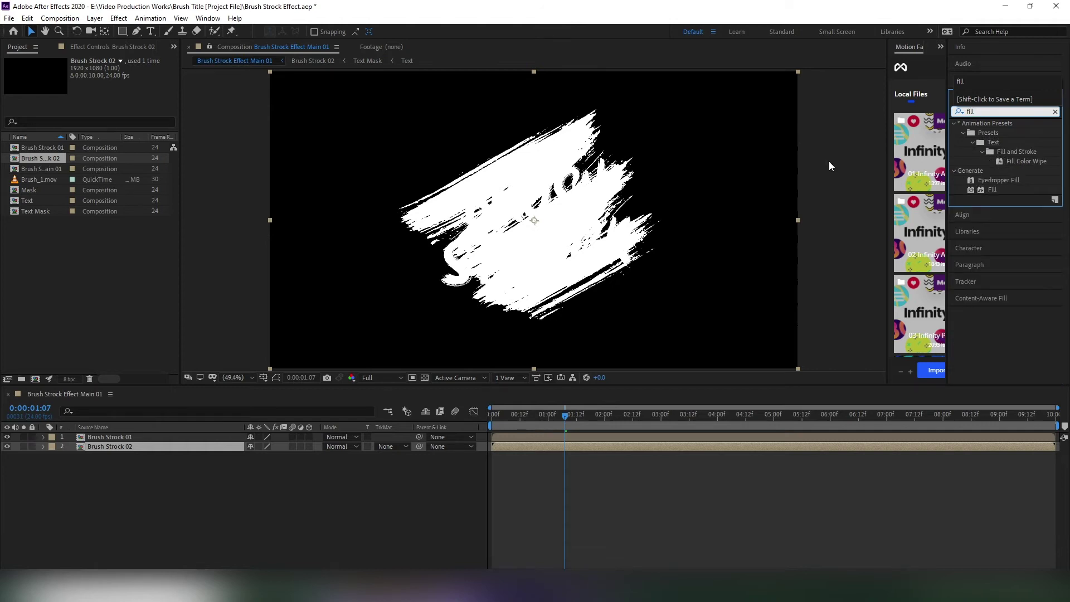
pyautogui.moveTo(991, 190)
pyautogui.mouseDown()
pyautogui.moveTo(217, 435)
pyautogui.moveTo(122, 446)
pyautogui.mouseUp()
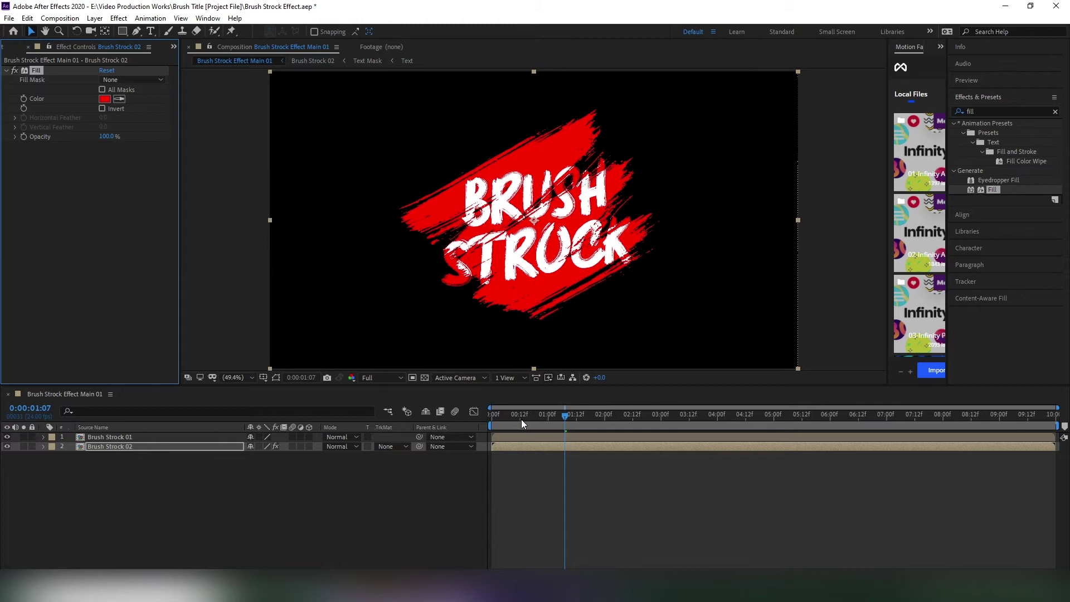
pyautogui.moveTo(521, 419)
pyautogui.mouseDown()
pyautogui.moveTo(498, 419)
pyautogui.moveTo(539, 440)
pyautogui.moveTo(613, 447)
pyautogui.moveTo(497, 451)
pyautogui.moveTo(560, 454)
pyautogui.mouseUp()
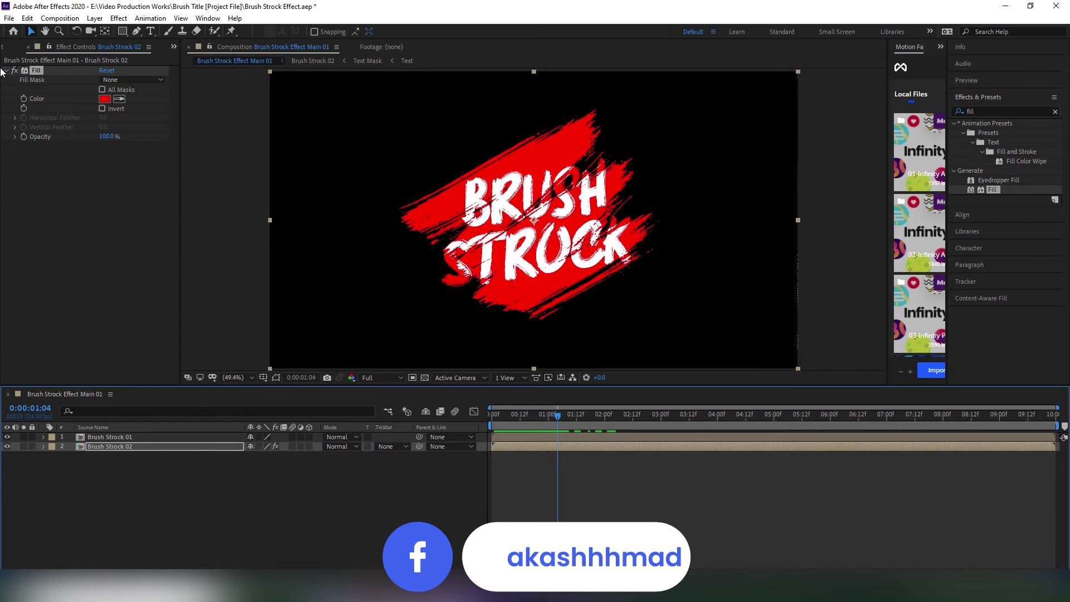
pyautogui.click(2, 48)
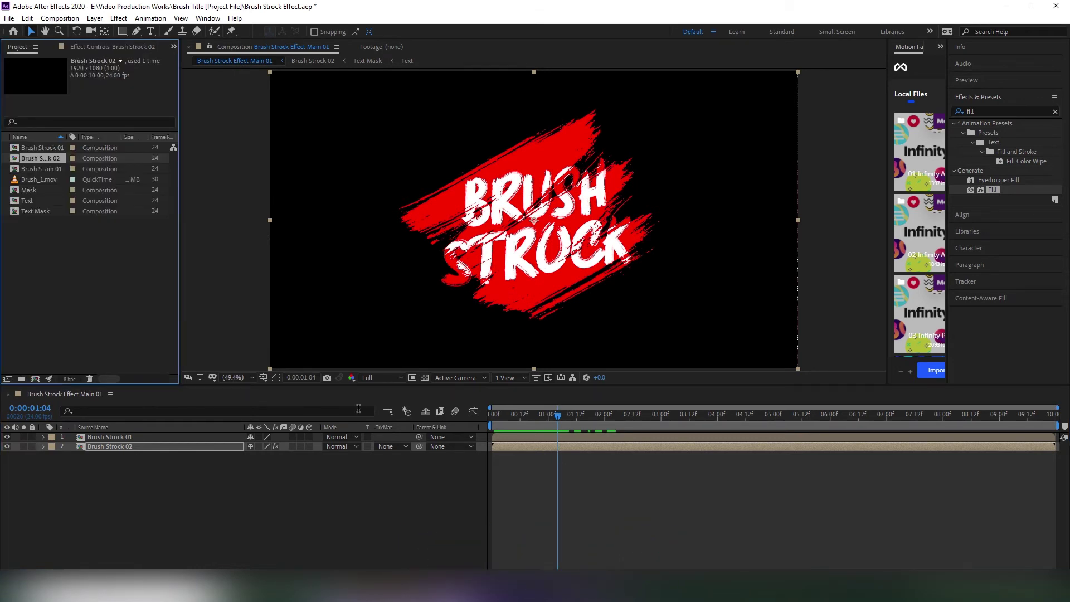
# Duplicate the Brush Strock 01 layer and rename the lower copy "Shadow".
pyautogui.moveTo(537, 426)
pyautogui.mouseDown()
pyautogui.moveTo(516, 420)
pyautogui.moveTo(541, 433)
pyautogui.moveTo(569, 427)
pyautogui.moveTo(507, 436)
pyautogui.moveTo(533, 433)
pyautogui.mouseUp()
pyautogui.click(118, 438)
pyautogui.hotkey('ctrl', 'd')
pyautogui.click(127, 446)
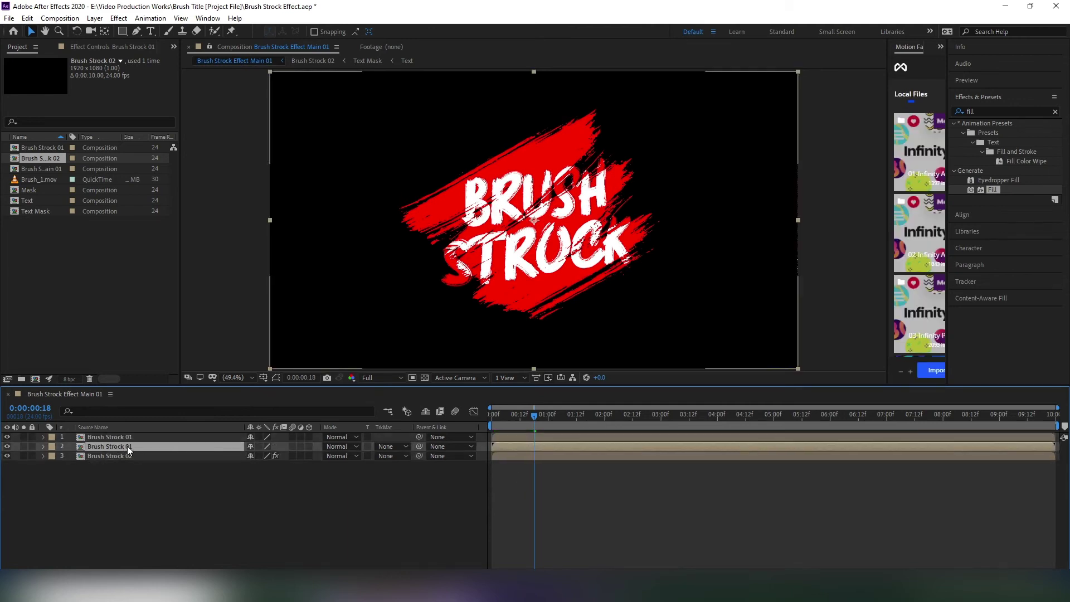
pyautogui.rightClick(127, 446)
pyautogui.click(184, 443)
pyautogui.write('S')
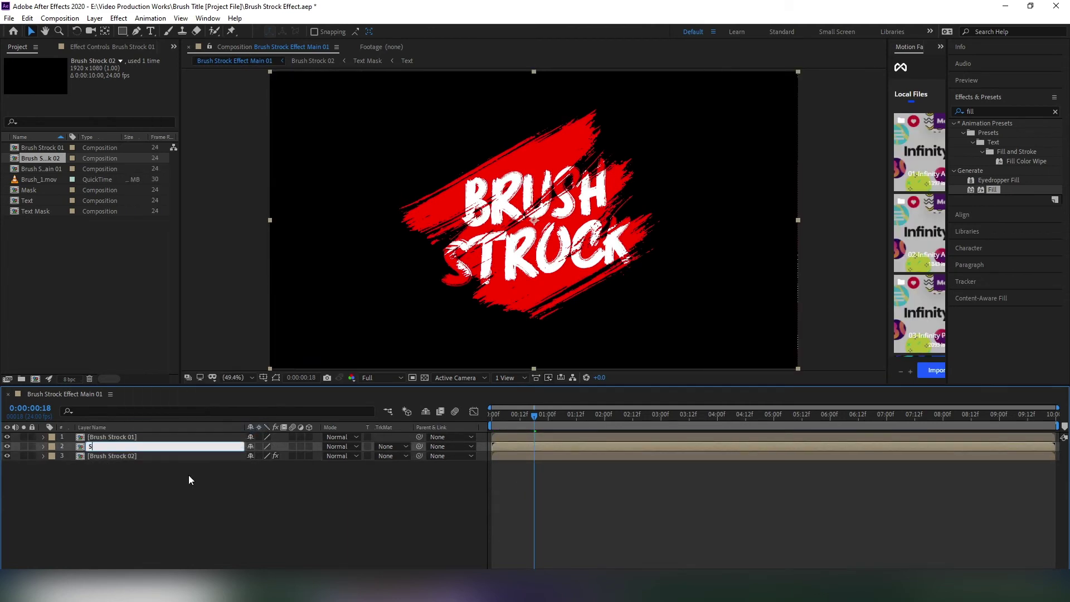
pyautogui.write('hadow')
pyautogui.press('Return')
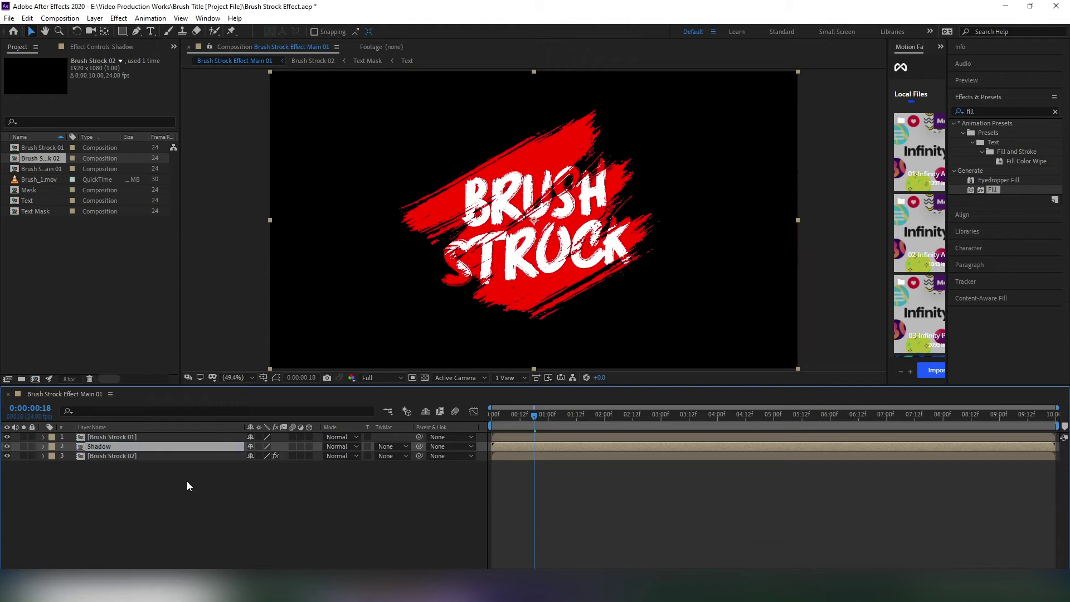
# Apply the Fill and CC Radial Blur effects to the Shadow layer.
pyautogui.click(972, 114)
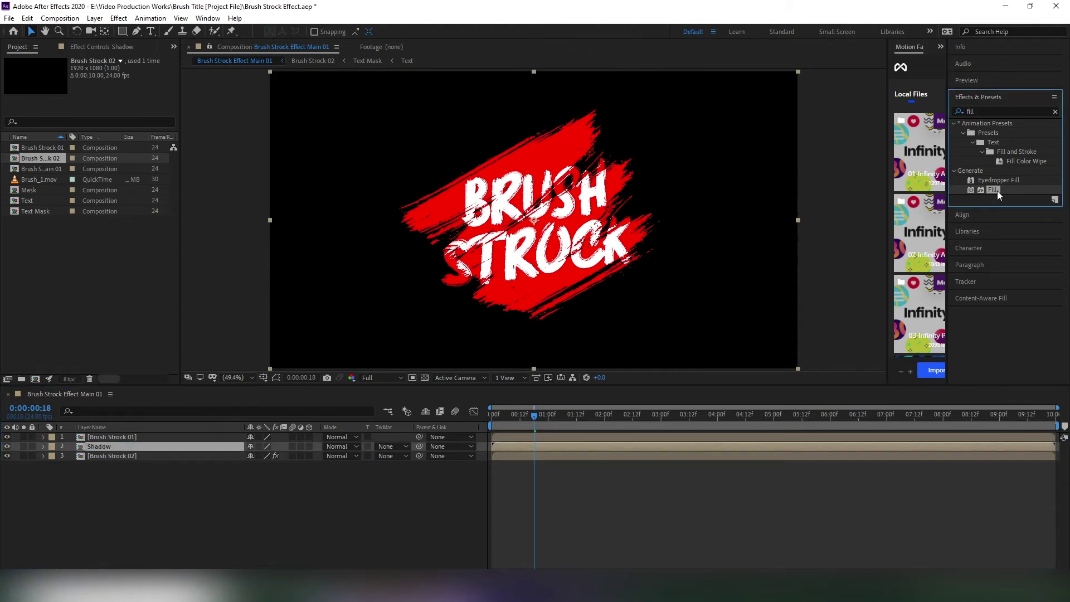
pyautogui.moveTo(997, 192); pyautogui.dragTo(143, 444)
pyautogui.doubleClick(978, 112)
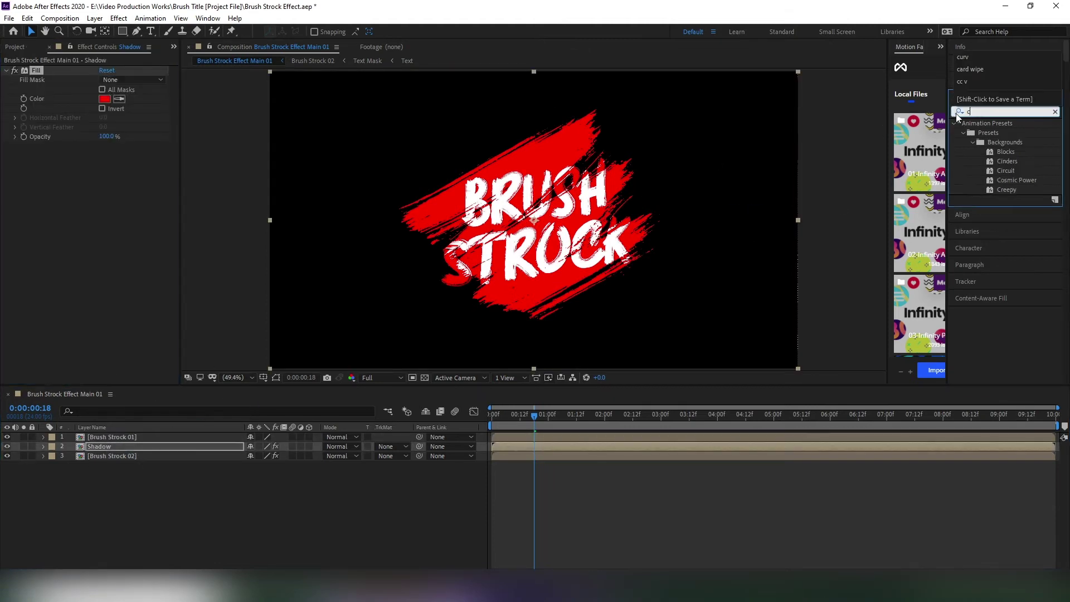
pyautogui.write('cc')
pyautogui.moveTo(1014, 146)
pyautogui.mouseDown()
pyautogui.moveTo(724, 186)
pyautogui.moveTo(529, 250)
pyautogui.mouseUp()
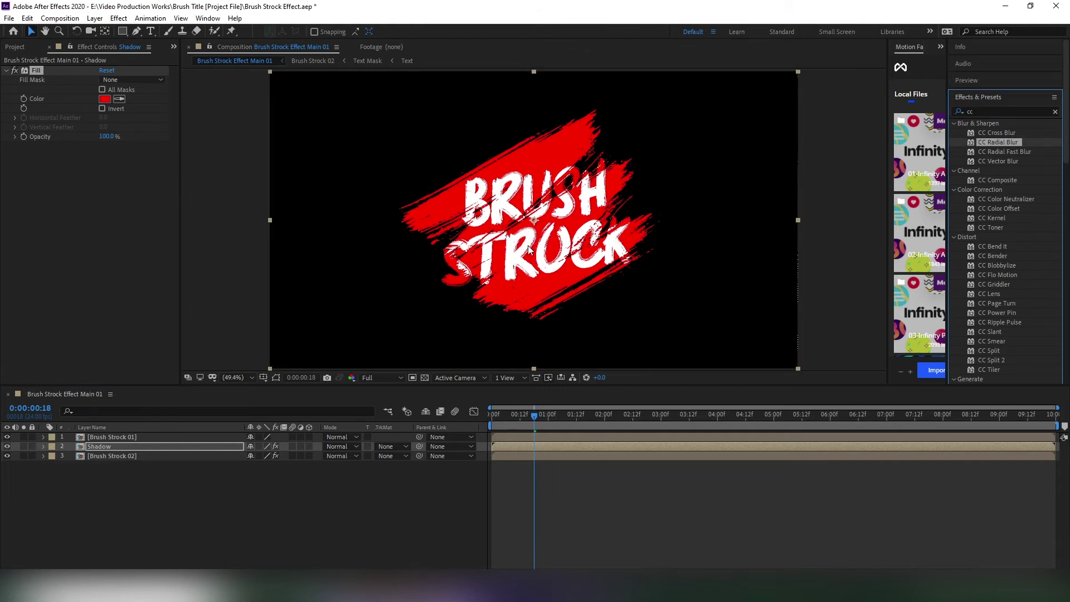
pyautogui.hotkey('ctrl', 'x')
pyautogui.click(113, 447)
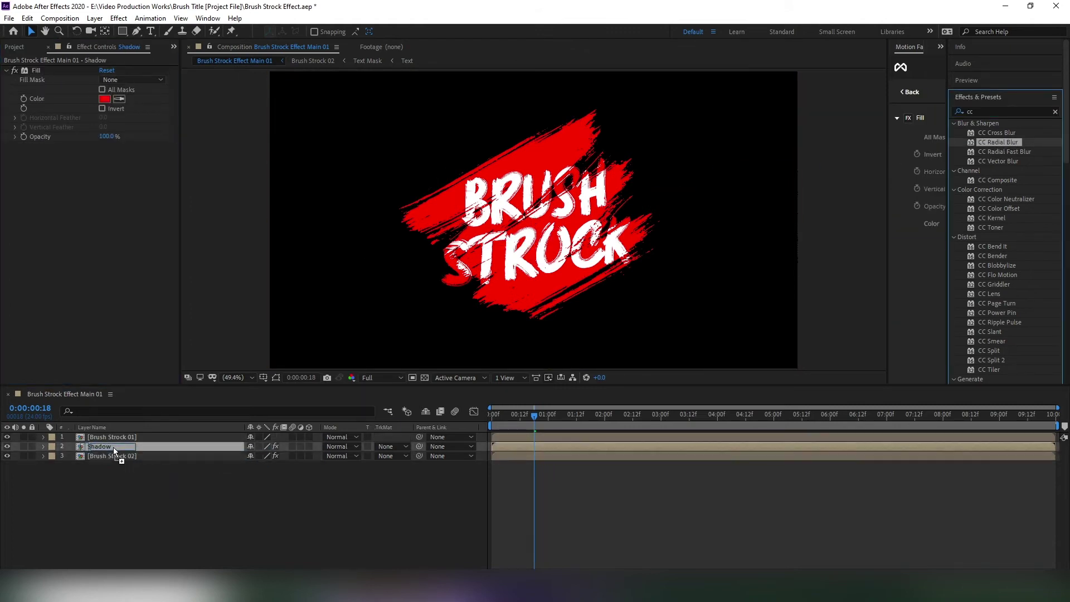
pyautogui.hotkey('ctrl', 'v')
pyautogui.click(116, 265)
# Change the Shadow layer's Fill color to a dark red.
pyautogui.click(104, 99)
pyautogui.click(806, 250)
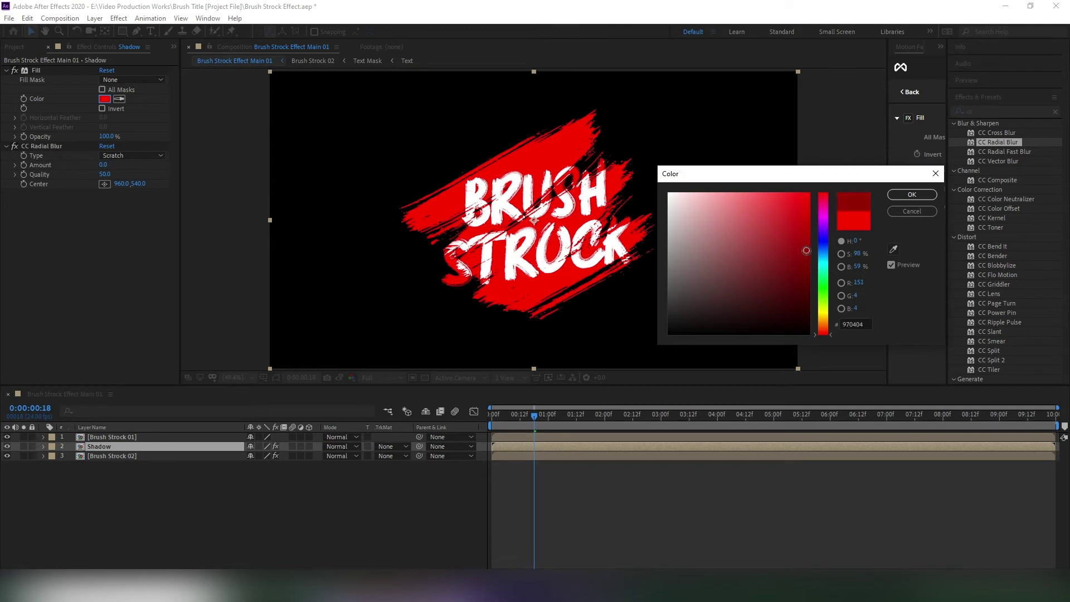
pyautogui.click(912, 195)
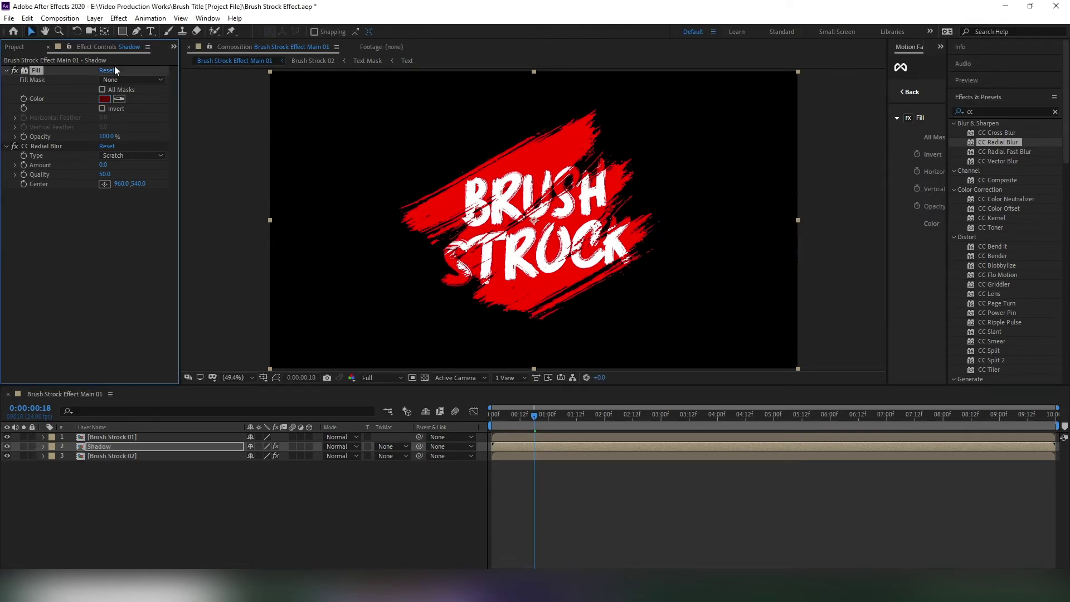
# Set the Shadow layer's CC Radial Blur type to Fading Zoom with an Amount of 25, and scrub to 0:00:01:16 to check it.
pyautogui.click(160, 156)
pyautogui.click(133, 177)
pyautogui.write('25')
pyautogui.press('Return')
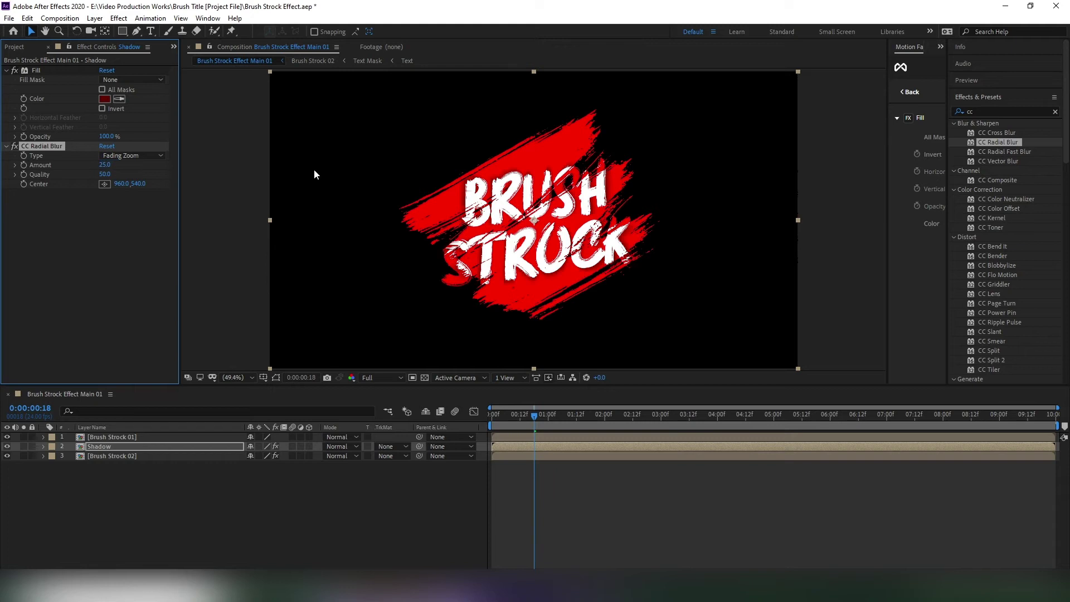
pyautogui.moveTo(495, 415); pyautogui.dragTo(586, 433)
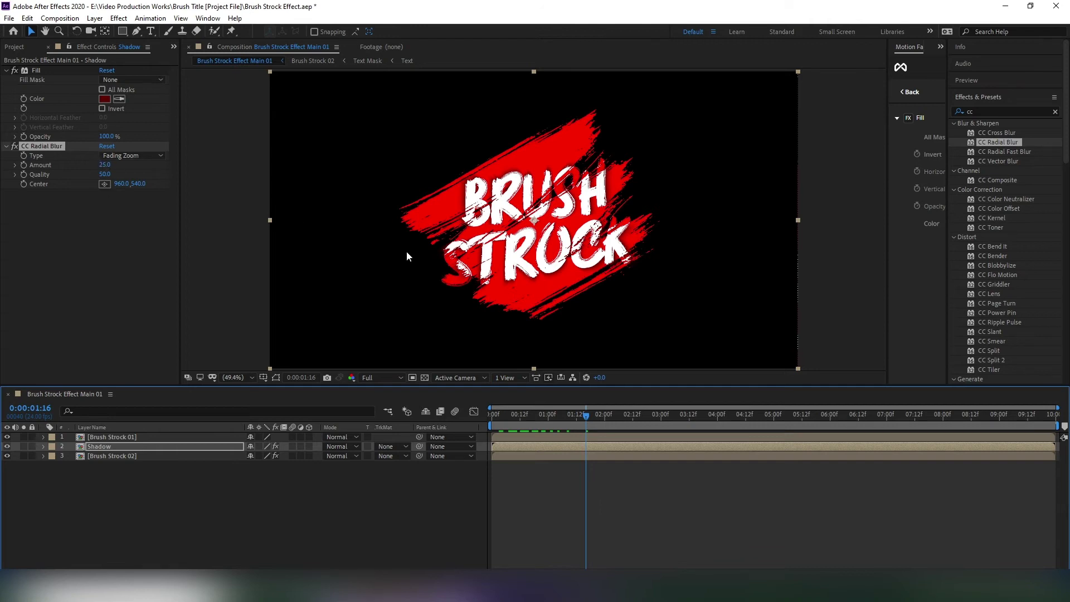
# Reposition the Shadow layer's CC Radial Blur center to about -152, 32 so the shadow streaks away from the text, and save the project.
pyautogui.click(105, 184)
pyautogui.scroll(-2, 546, 221)
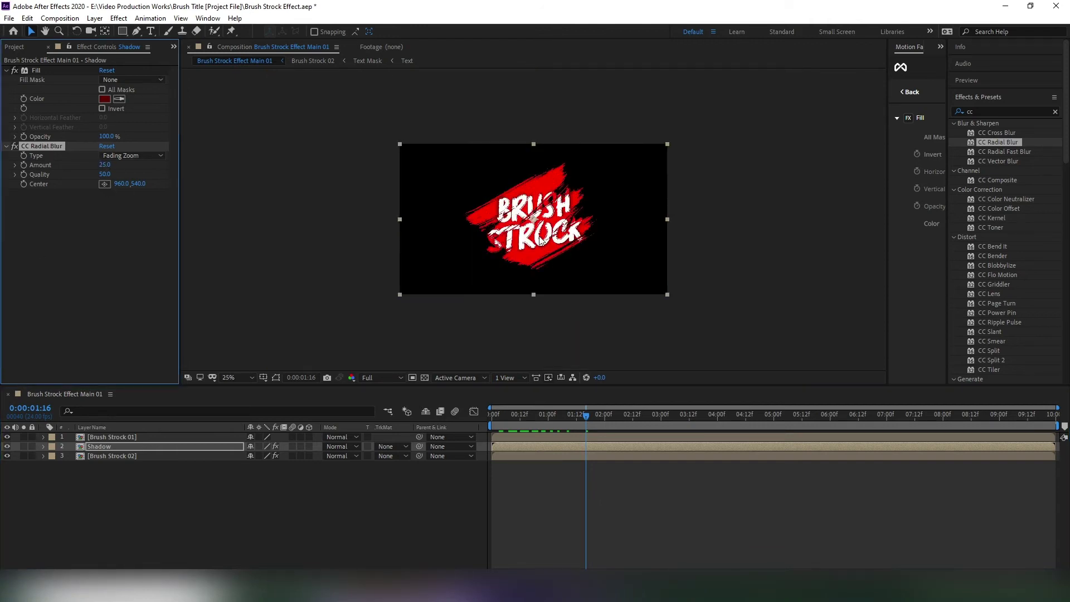
pyautogui.moveTo(534, 219); pyautogui.dragTo(387, 142)
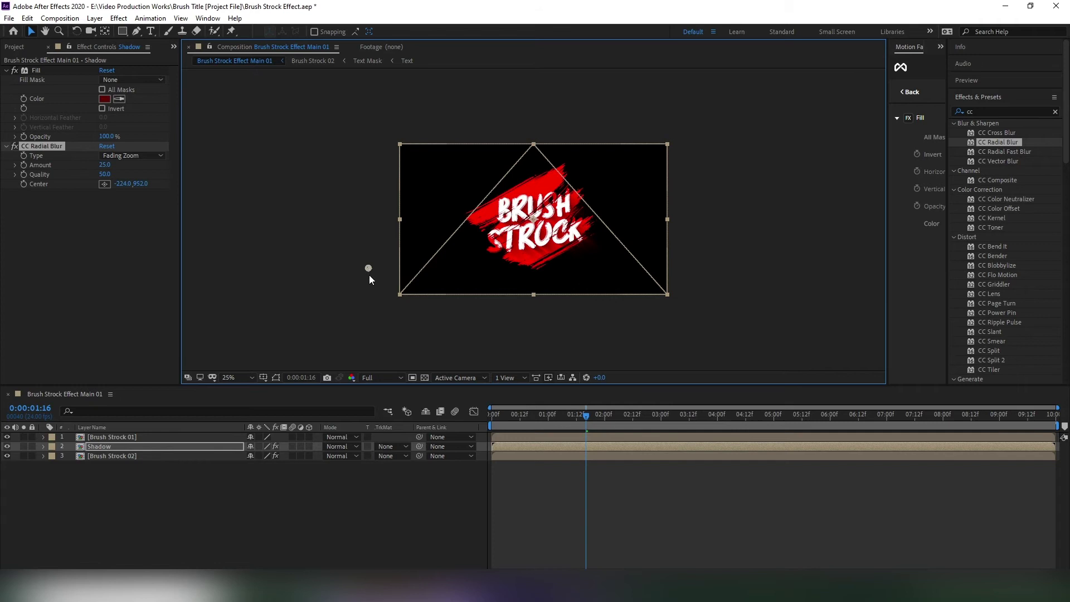
pyautogui.click(690, 129)
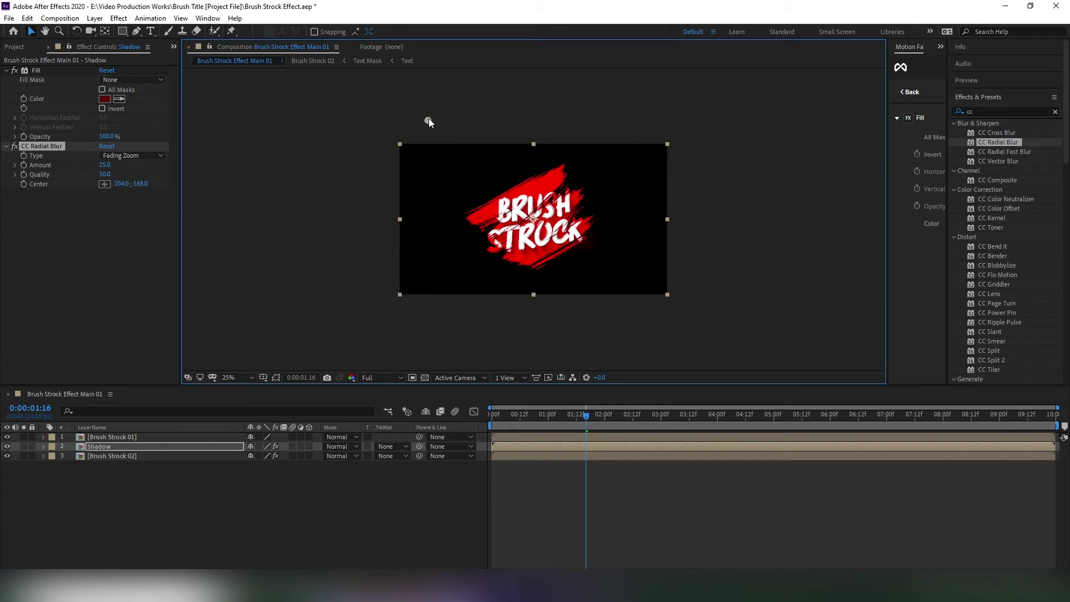
pyautogui.moveTo(429, 119); pyautogui.dragTo(585, 200)
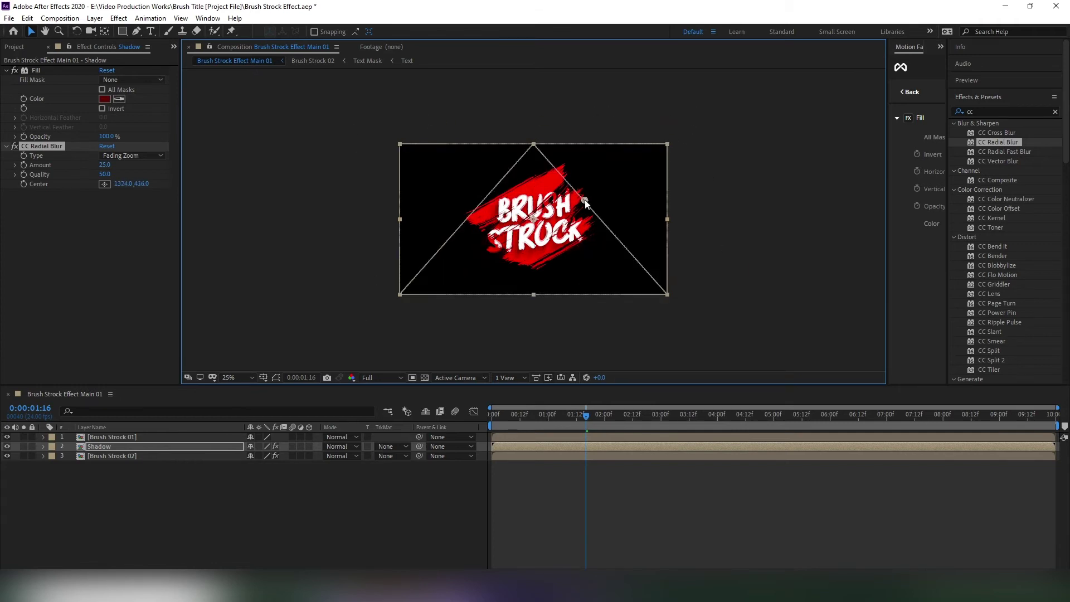
pyautogui.click(728, 253)
pyautogui.click(404, 115)
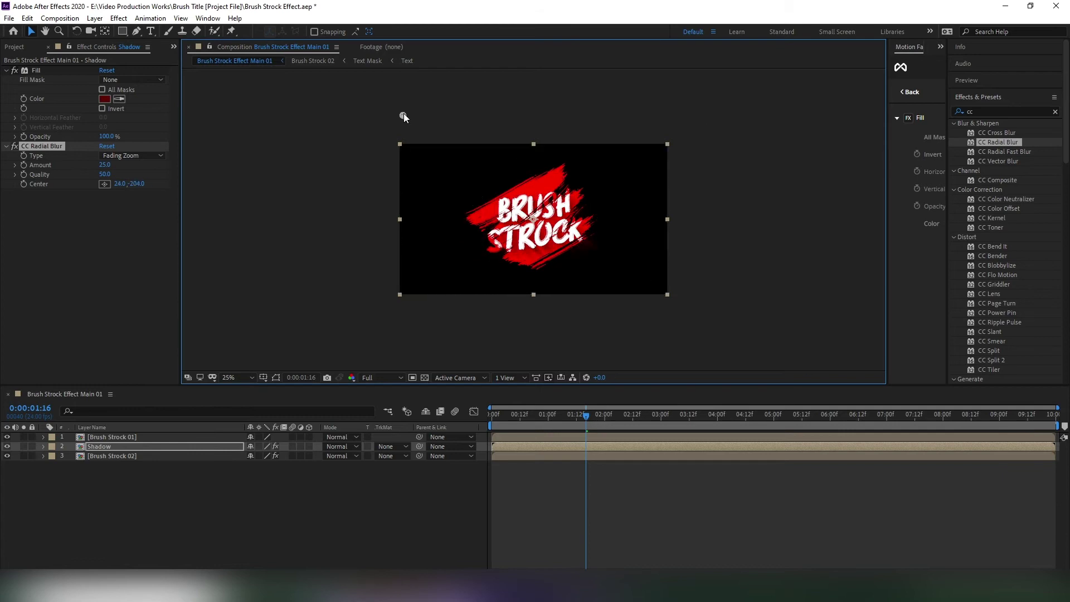
pyautogui.press('.')
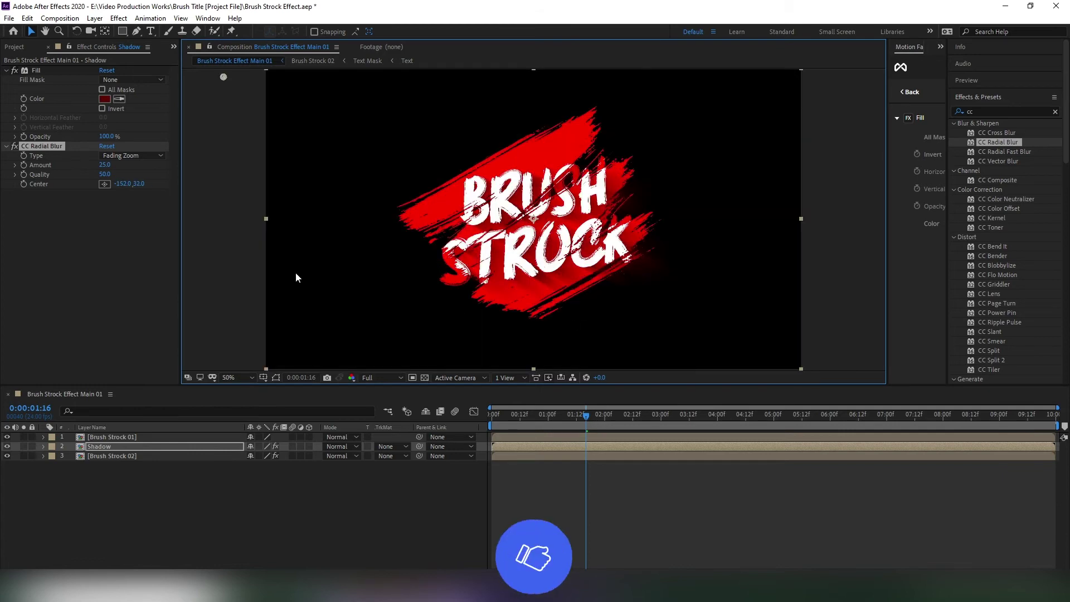
pyautogui.press(',')
pyautogui.click(314, 469)
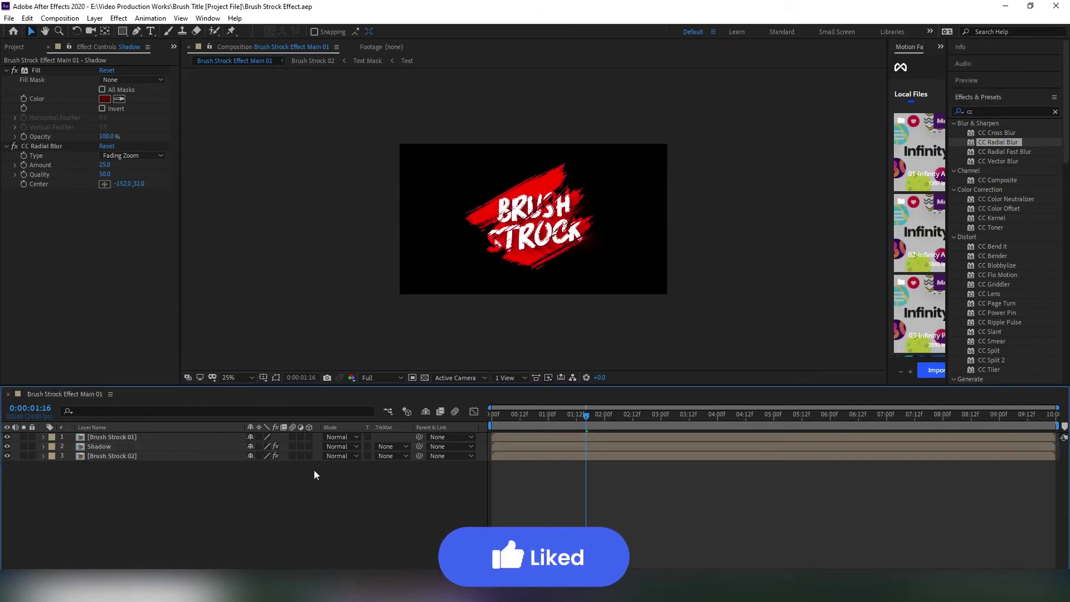
# Make all three layers 3D and set the Z position of Brush Strock 01 and Shadow to -25.
pyautogui.hotkey('ctrl', 'a')
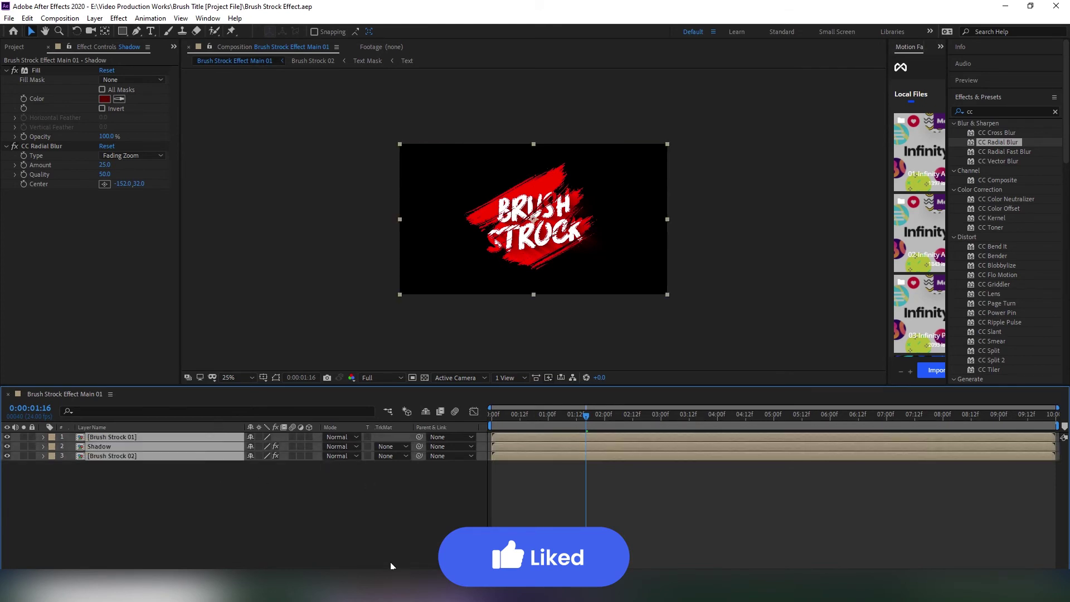
pyautogui.click(308, 456)
pyautogui.click(127, 436)
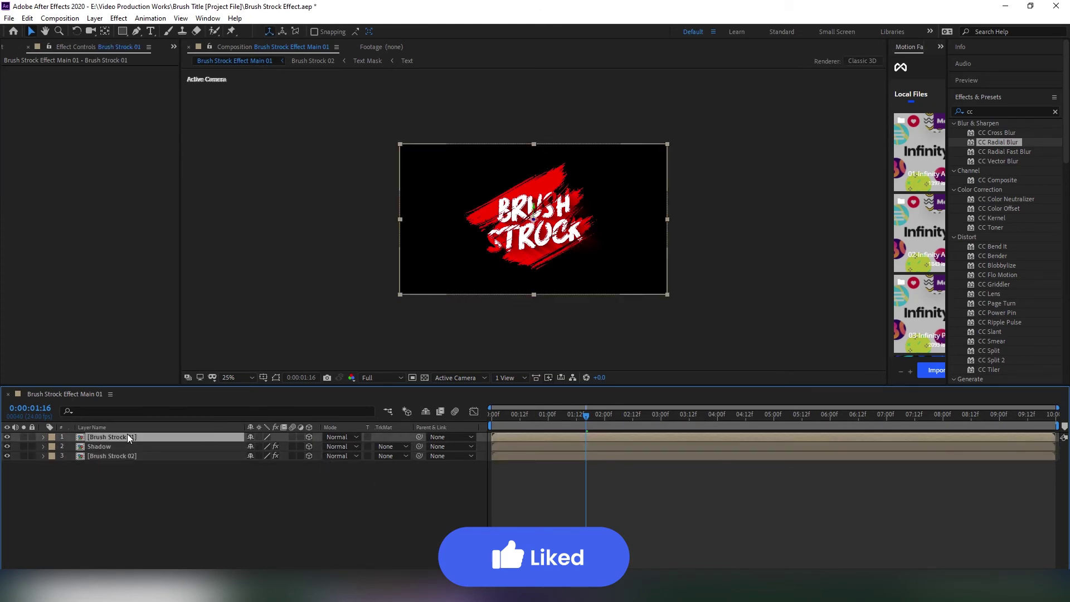
pyautogui.keyDown('ctrl'); pyautogui.click(103, 446); pyautogui.keyUp('ctrl')
pyautogui.press('p')
pyautogui.click(285, 446)
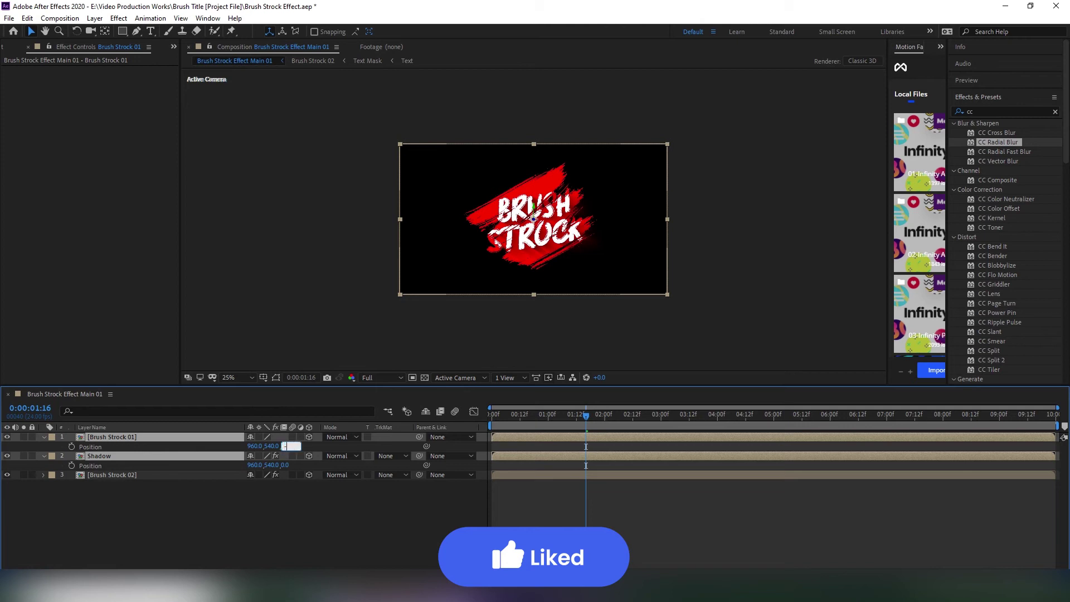
pyautogui.write('-25')
pyautogui.press('Return')
pyautogui.click(241, 379)
pyautogui.click(244, 184)
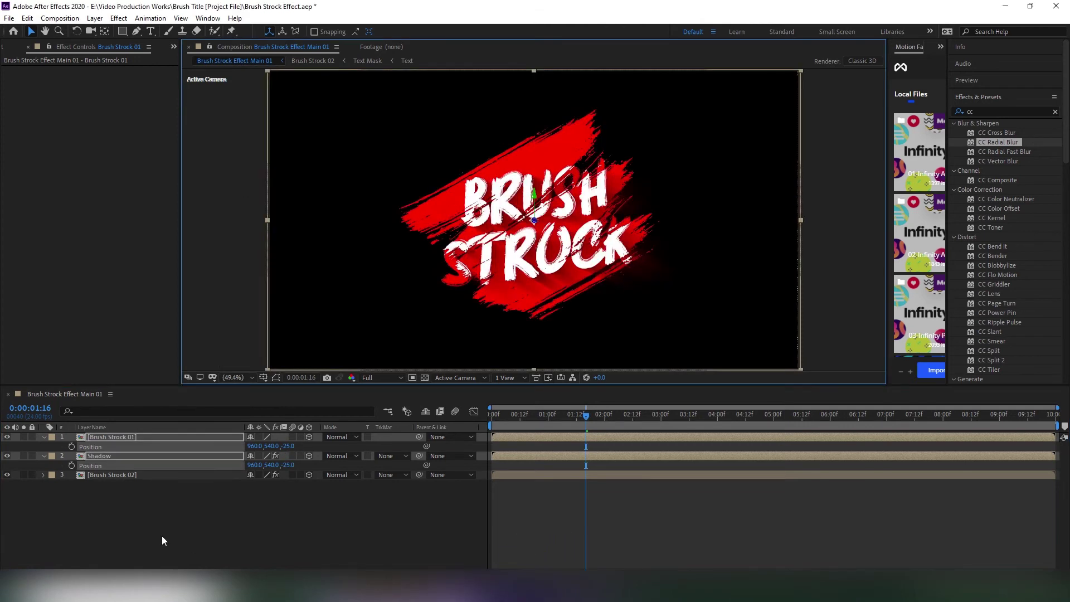
# Collapse the layers' Position properties and add a new camera with the default settings.
pyautogui.click(162, 536)
pyautogui.click(44, 437)
pyautogui.click(44, 447)
pyautogui.rightClick(84, 502)
pyautogui.moveTo(168, 381)
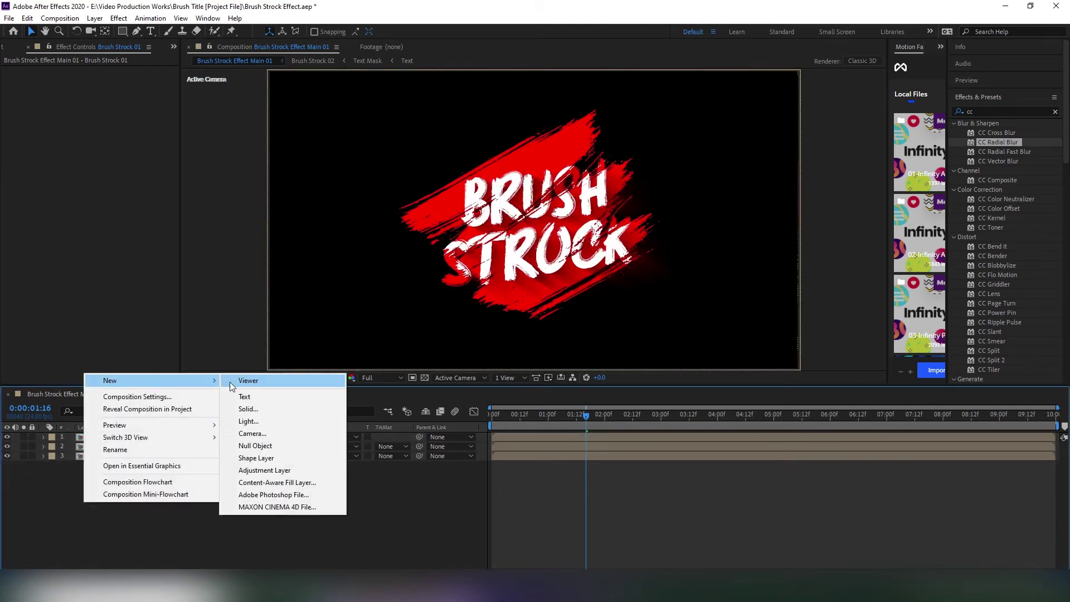
pyautogui.click(239, 433)
pyautogui.press('Return')
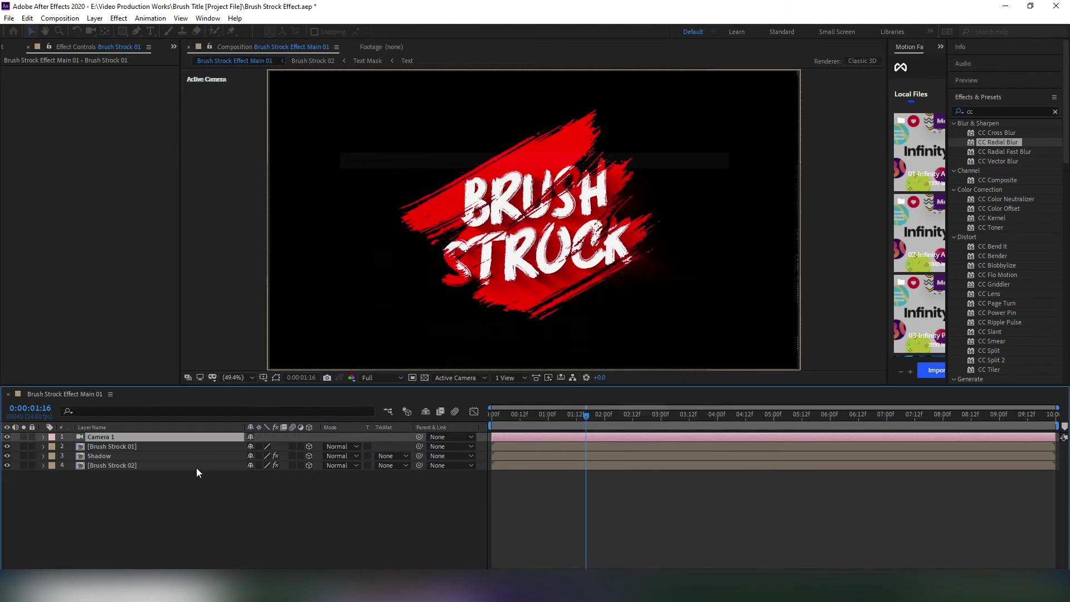
# Add a null object to the composition, open the layer alignment options and hide the null layer.
pyautogui.rightClick(156, 490)
pyautogui.moveTo(236, 376)
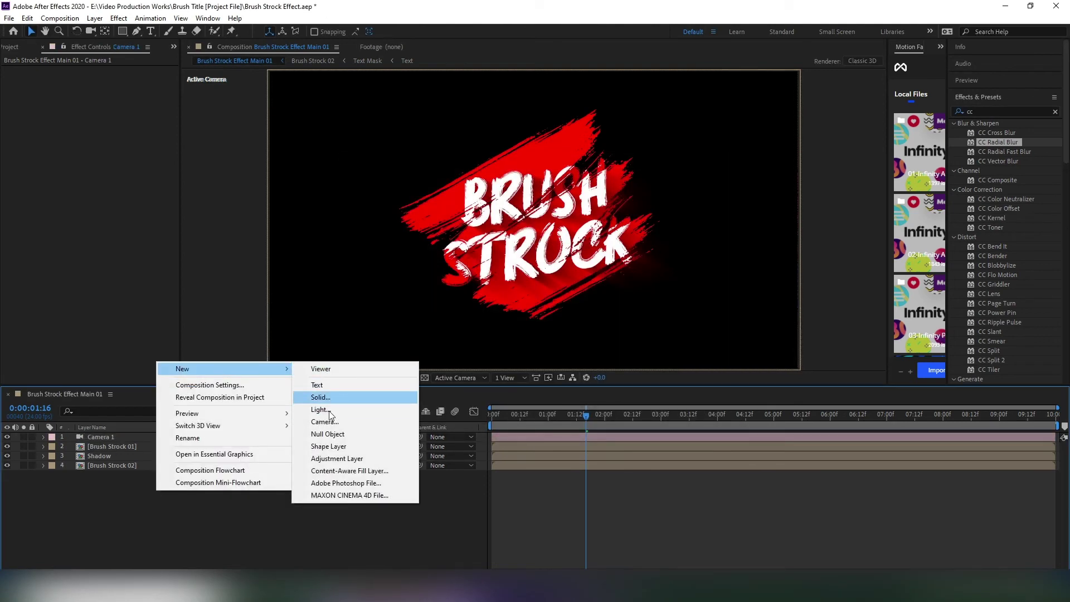
pyautogui.click(327, 433)
pyautogui.click(978, 97)
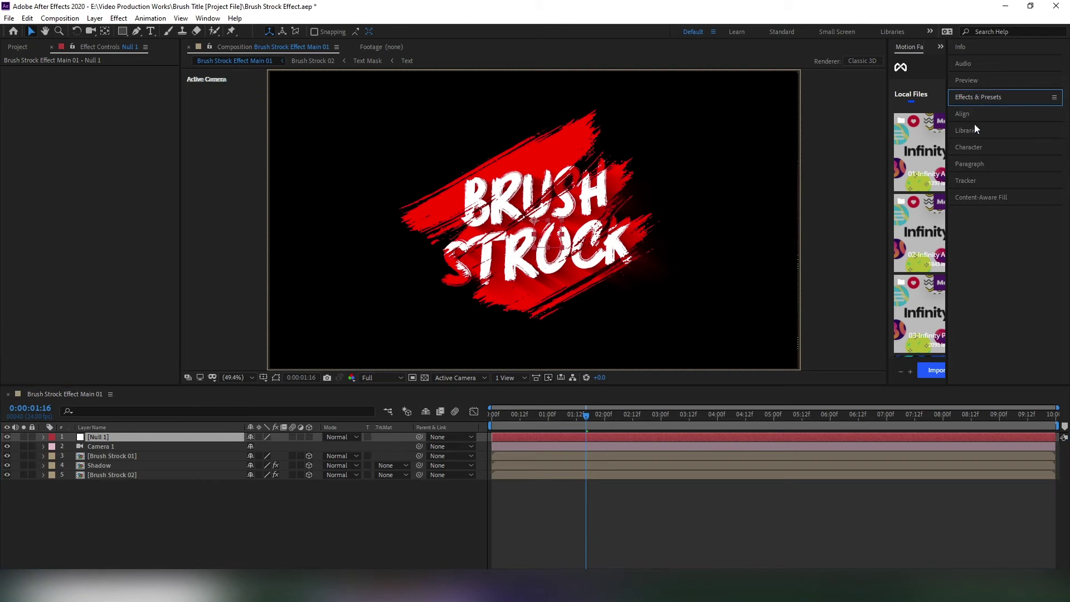
pyautogui.click(964, 114)
pyautogui.click(125, 438)
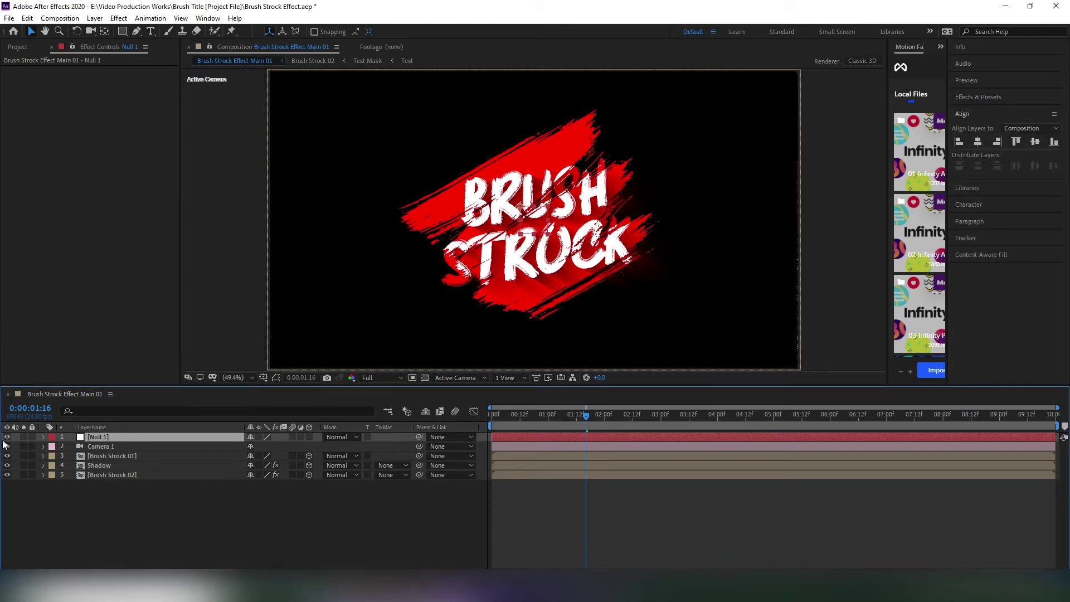
pyautogui.click(7, 437)
# Parent Camera 1 to the null and rename the null "Camera Movement".
pyautogui.moveTo(419, 447); pyautogui.dragTo(110, 437)
pyautogui.rightClick(119, 438)
pyautogui.click(202, 431)
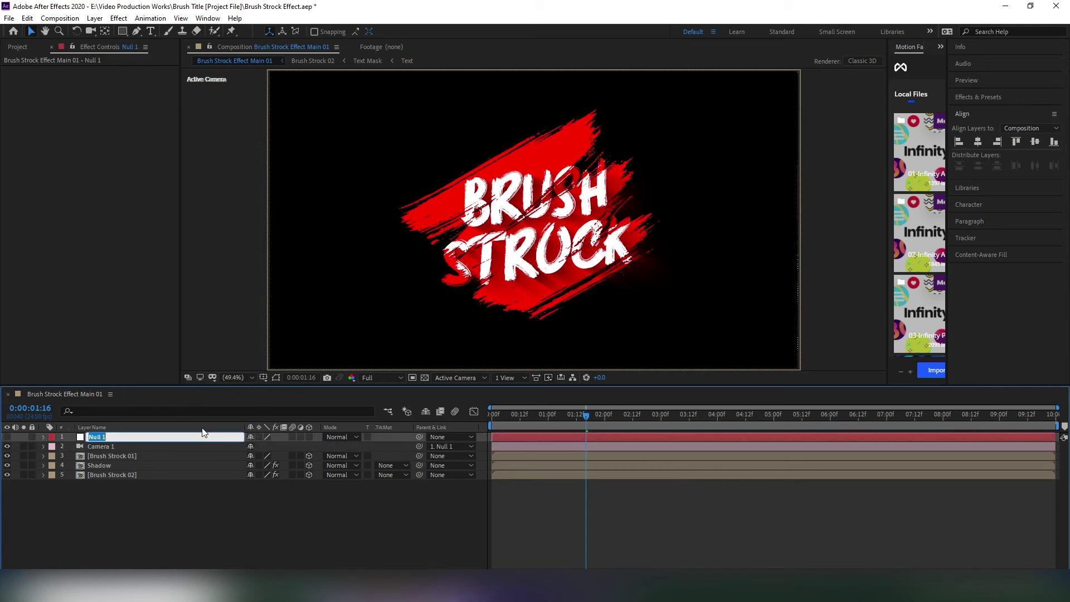
pyautogui.write('Camera Movement')
pyautogui.press('Return')
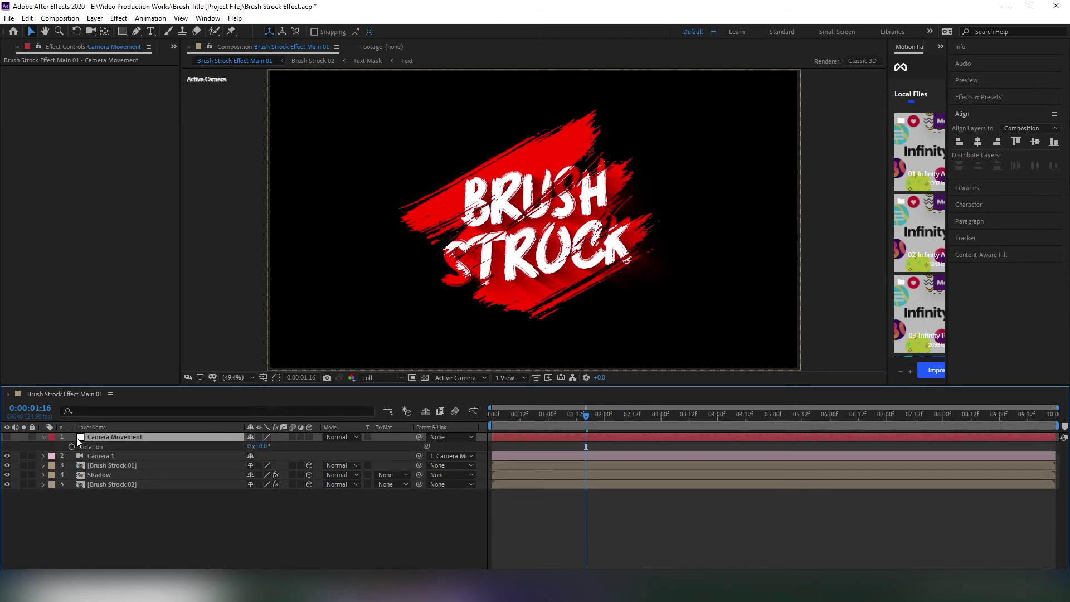
# Make the Camera Movement null 3D and create X and Y Rotation keyframes of 0° at 0:00:00:00.
pyautogui.click(309, 437)
pyautogui.press('r')
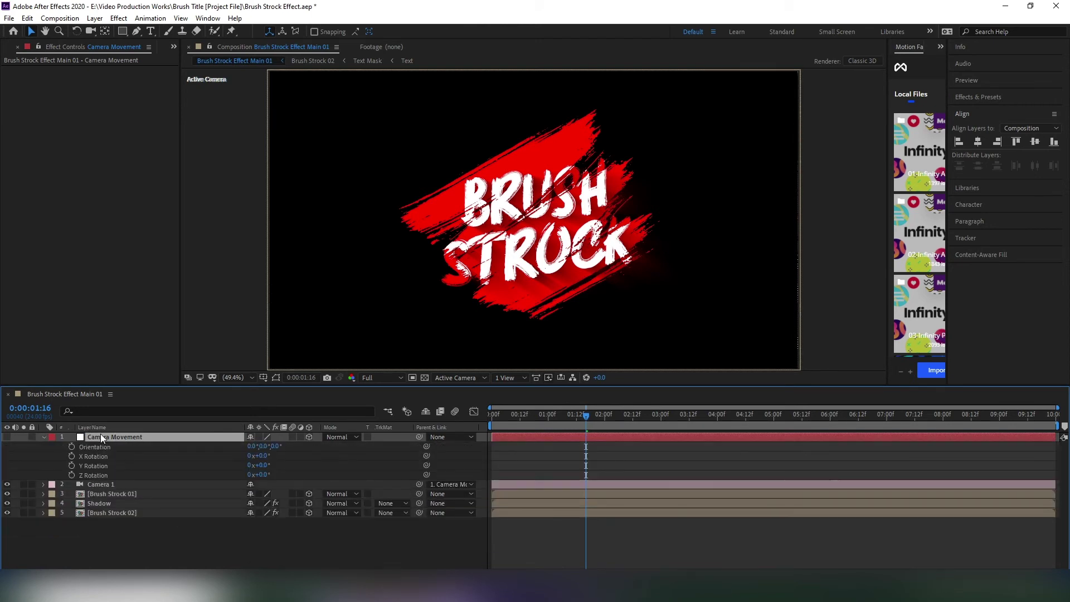
pyautogui.moveTo(586, 414); pyautogui.dragTo(297, 439)
pyautogui.click(71, 456)
pyautogui.click(71, 465)
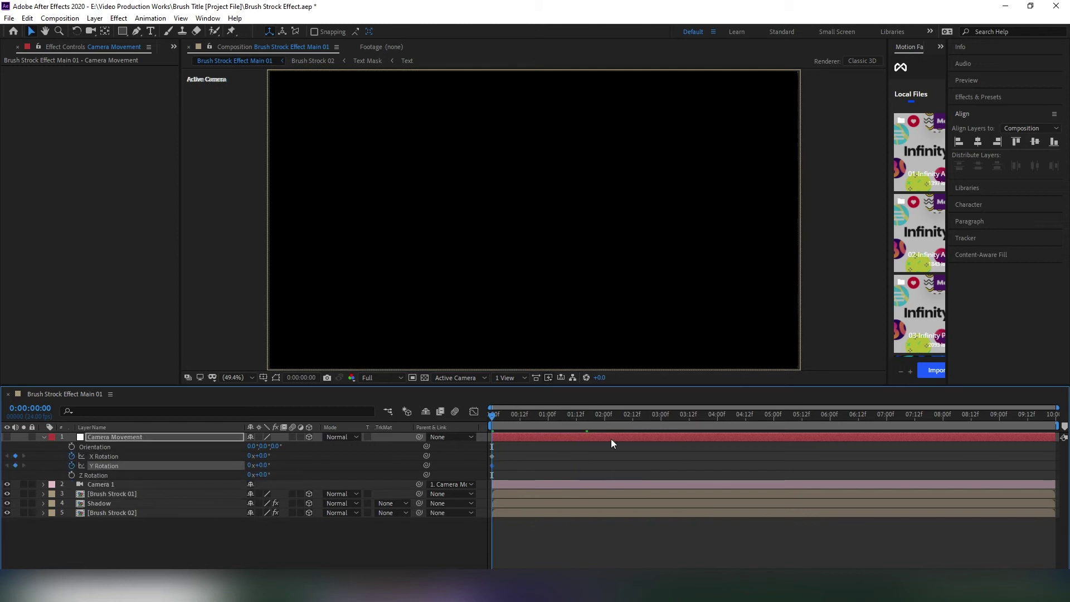
# At 0:00:02:23, set Camera Movement's X Rotation to 22° and Y Rotation to -29°, leaving Z Rotation at 0°.
pyautogui.click(605, 417)
pyautogui.click(660, 416)
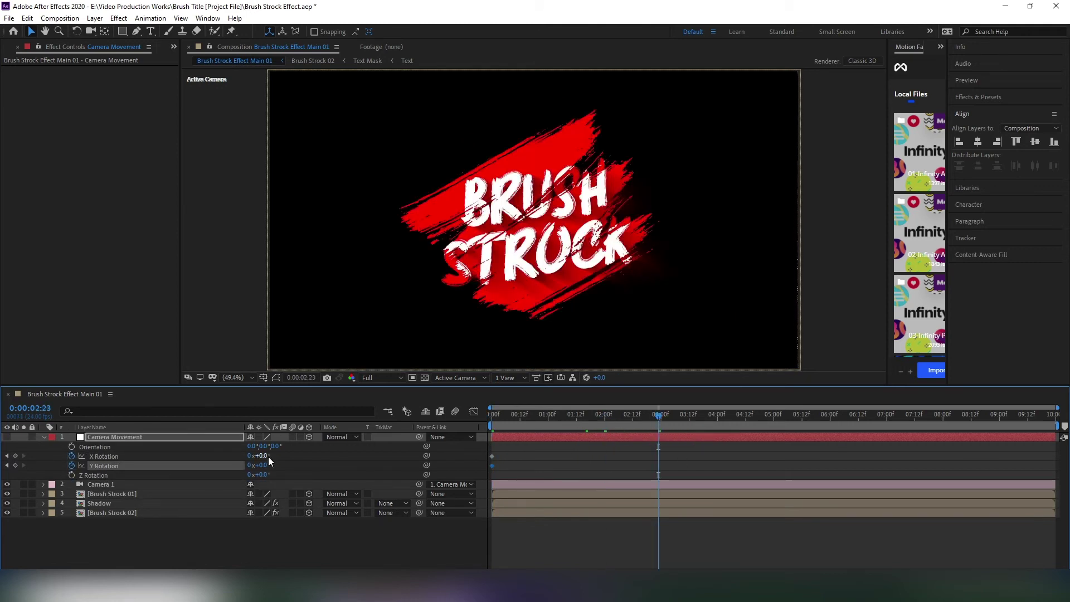
pyautogui.moveTo(269, 456)
pyautogui.mouseDown()
pyautogui.moveTo(221, 456)
pyautogui.moveTo(274, 456)
pyautogui.moveTo(245, 465)
pyautogui.moveTo(258, 475)
pyautogui.mouseUp()
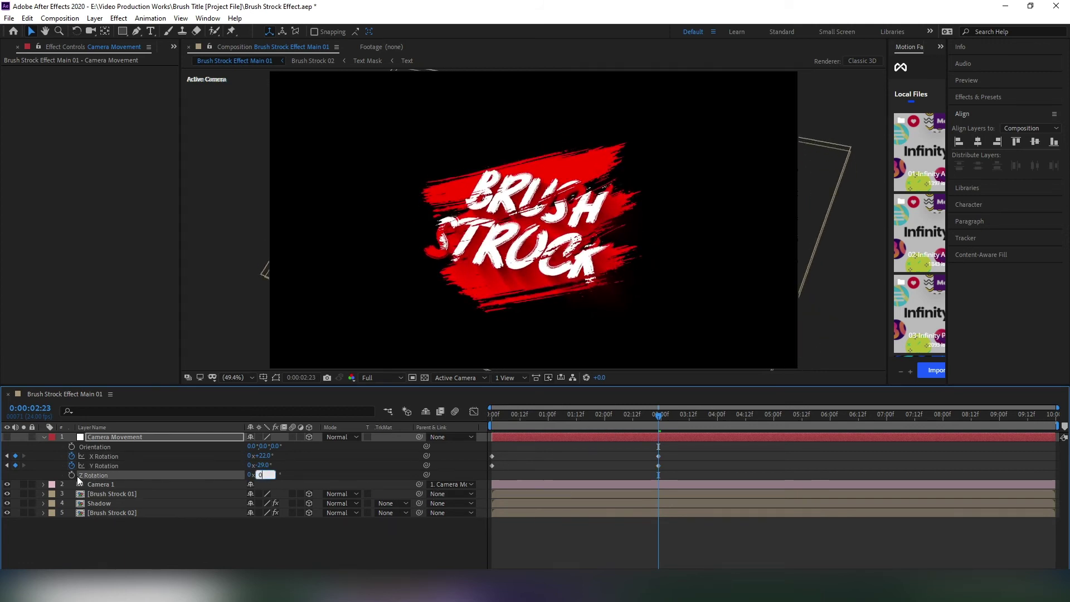
# Lower the preview resolution to Third and play the camera rotation from the start of the composition.
pyautogui.moveTo(567, 426)
pyautogui.mouseDown()
pyautogui.moveTo(474, 426)
pyautogui.moveTo(616, 427)
pyautogui.mouseUp()
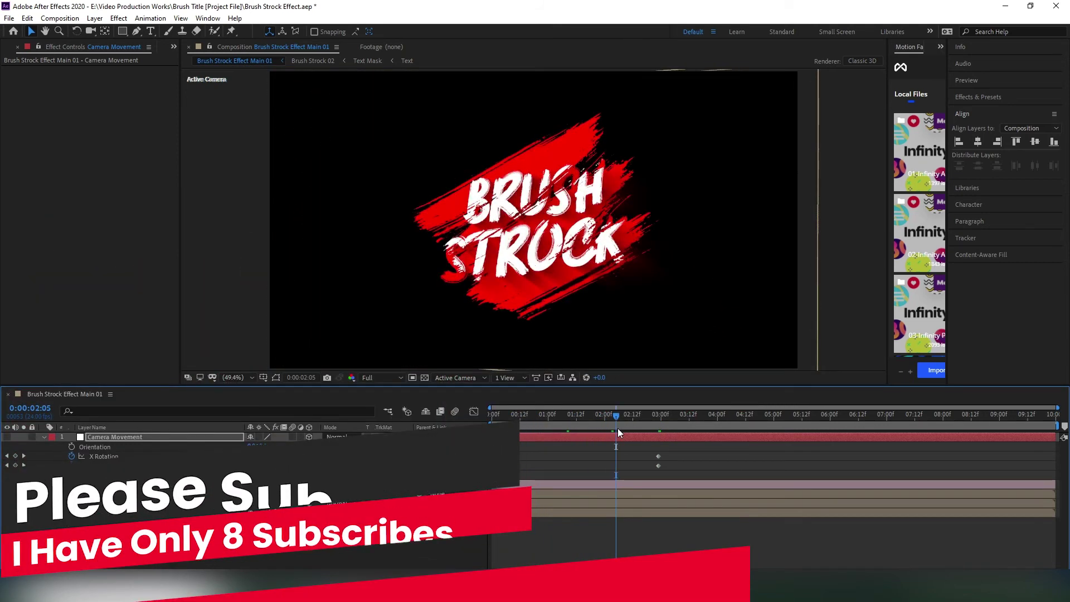
pyautogui.click(382, 378)
pyautogui.click(380, 432)
pyautogui.moveTo(546, 414); pyautogui.dragTo(490, 414)
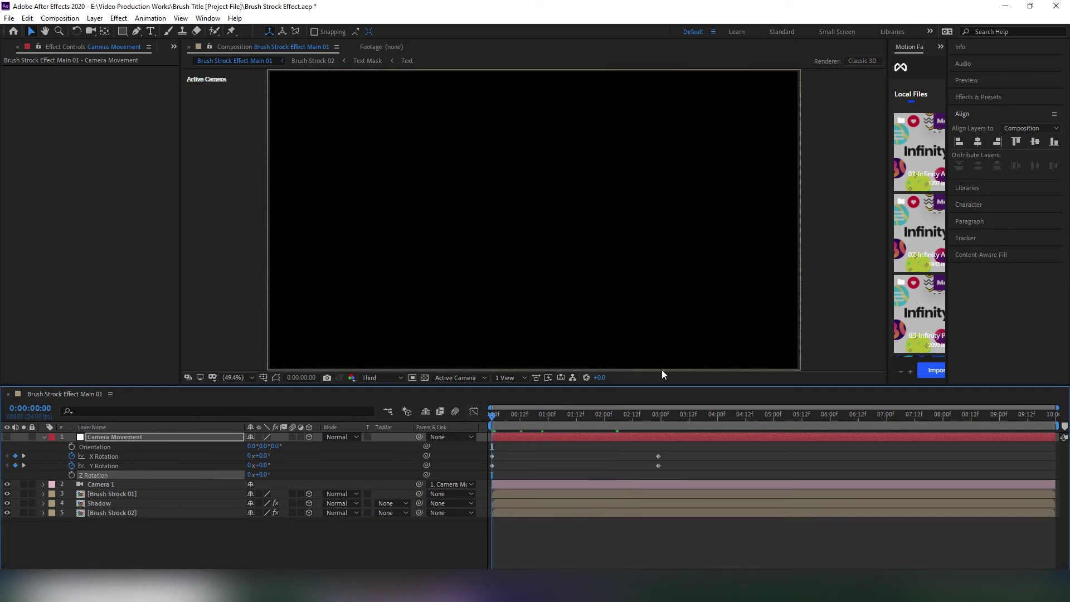
pyautogui.click(976, 80)
pyautogui.click(1002, 97)
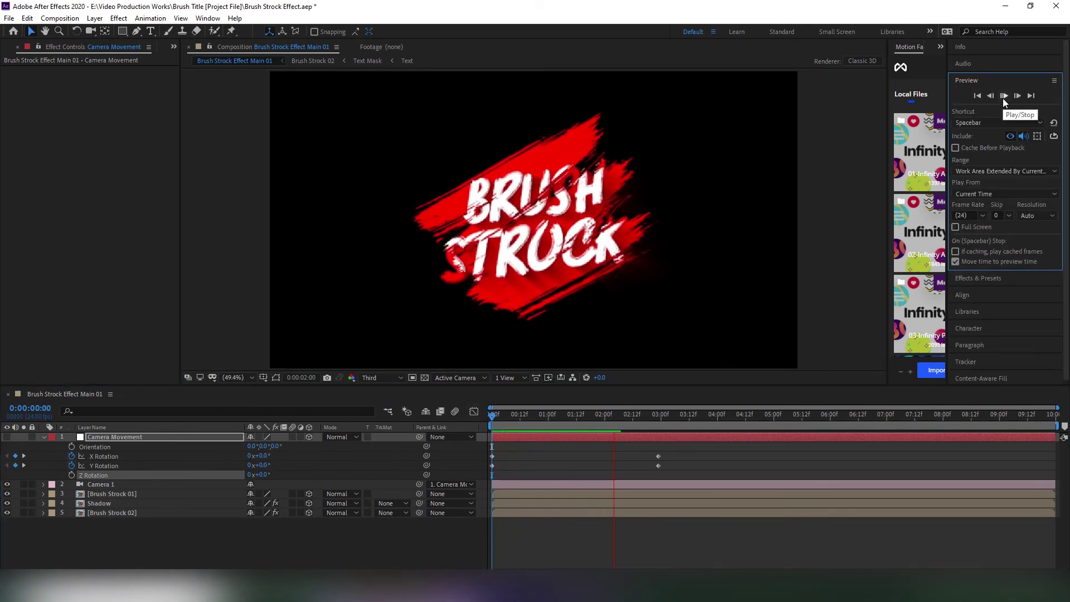
# Move Camera Movement's ending X and Y Rotation keyframes to 0:00:02:01 and preview the faster motion from the start.
pyautogui.moveTo(672, 454); pyautogui.dragTo(604, 463)
pyautogui.moveTo(715, 416); pyautogui.dragTo(480, 426)
pyautogui.click(1005, 97)
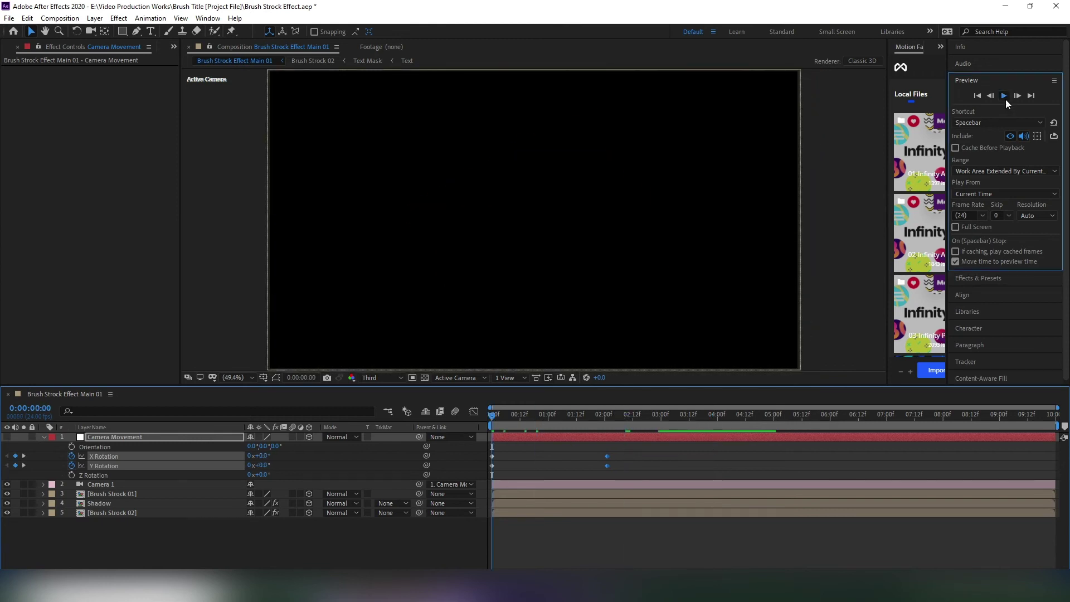
pyautogui.click(1005, 98)
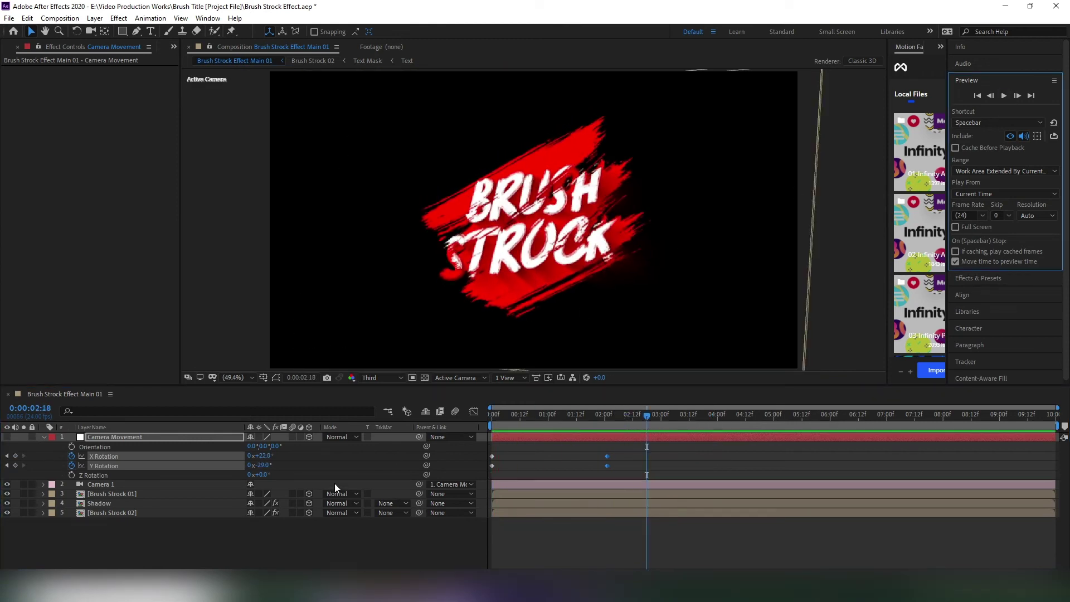
# Keyframe Camera Movement's Z Rotation at 0° on the first frame, 16° at 0:00:01:00 and 0° at 0:00:02:01.
pyautogui.click(546, 419)
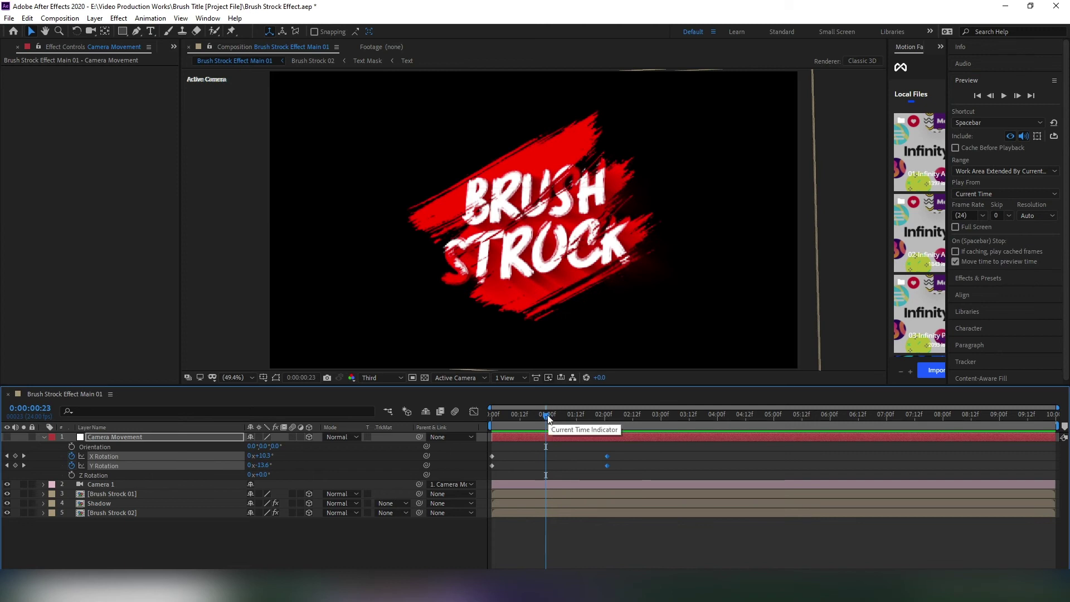
pyautogui.press('Home')
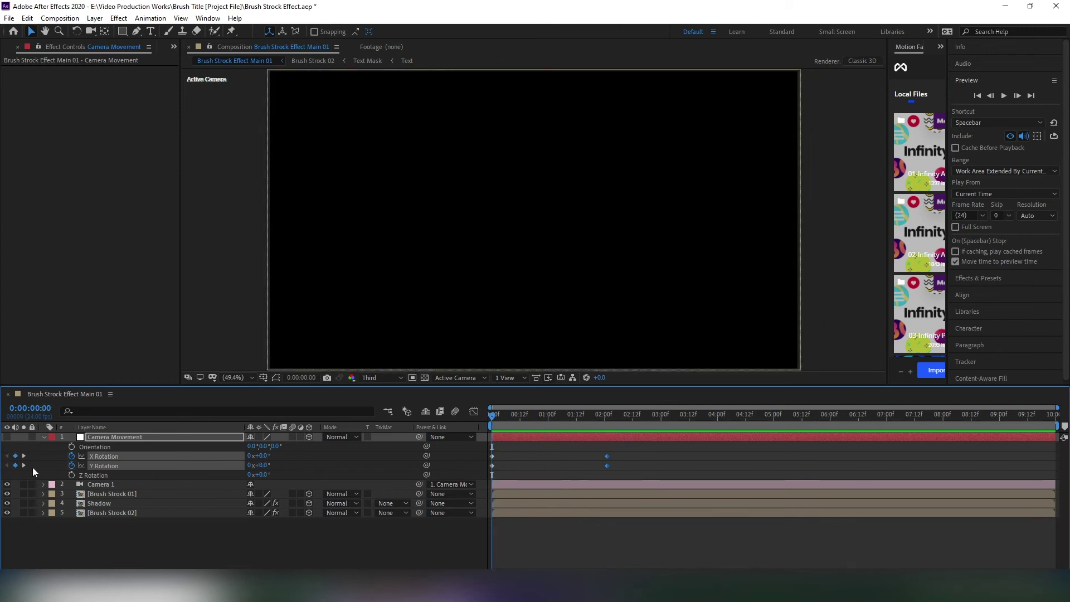
pyautogui.click(72, 474)
pyautogui.click(550, 418)
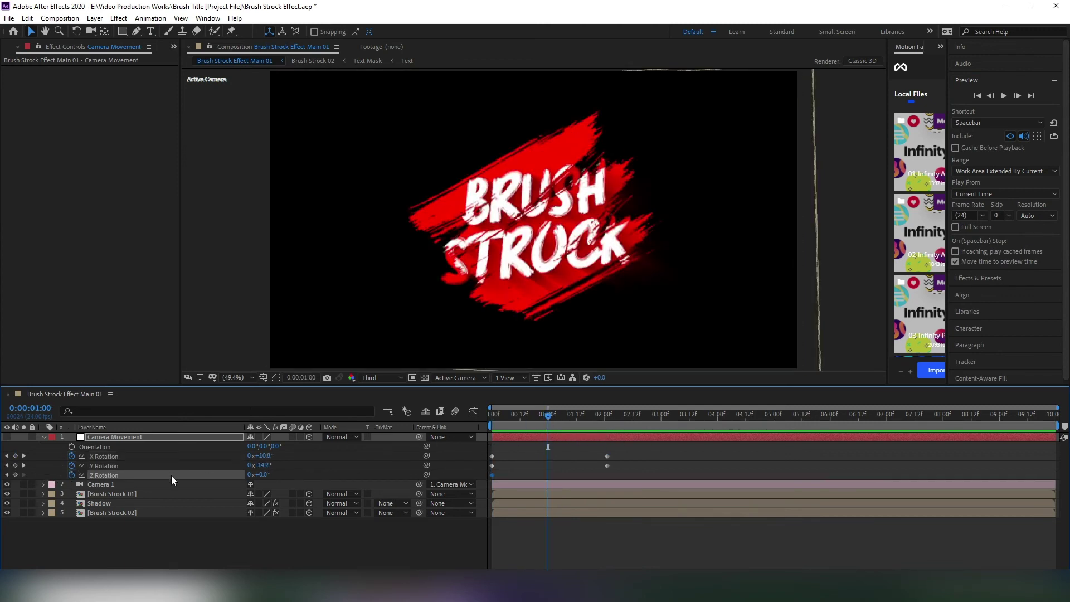
pyautogui.moveTo(262, 474); pyautogui.dragTo(275, 475)
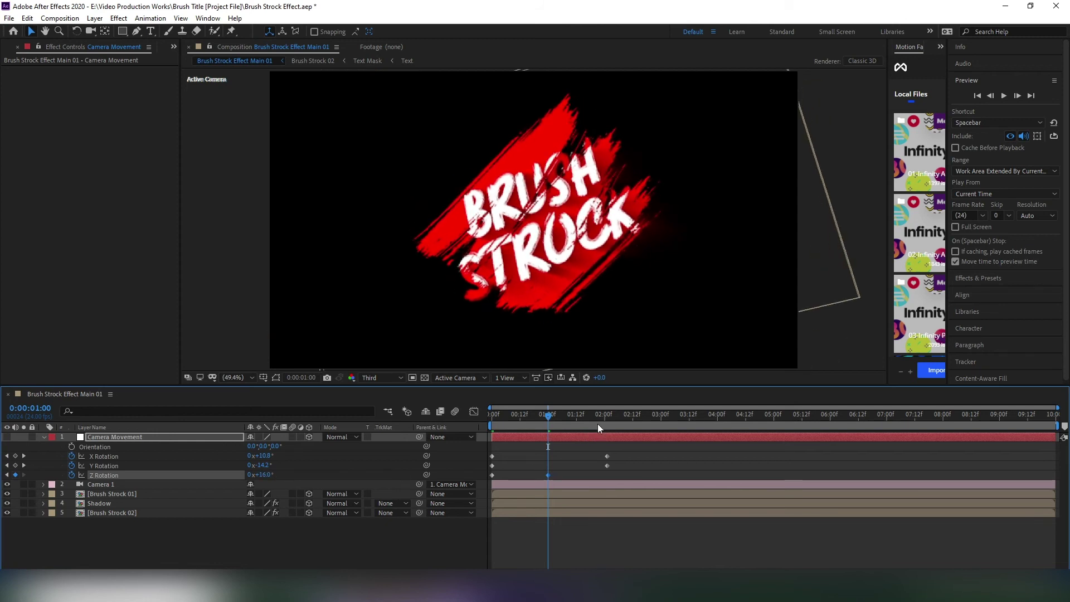
pyautogui.click(607, 419)
pyautogui.click(260, 475)
pyautogui.write('0')
pyautogui.press('Return')
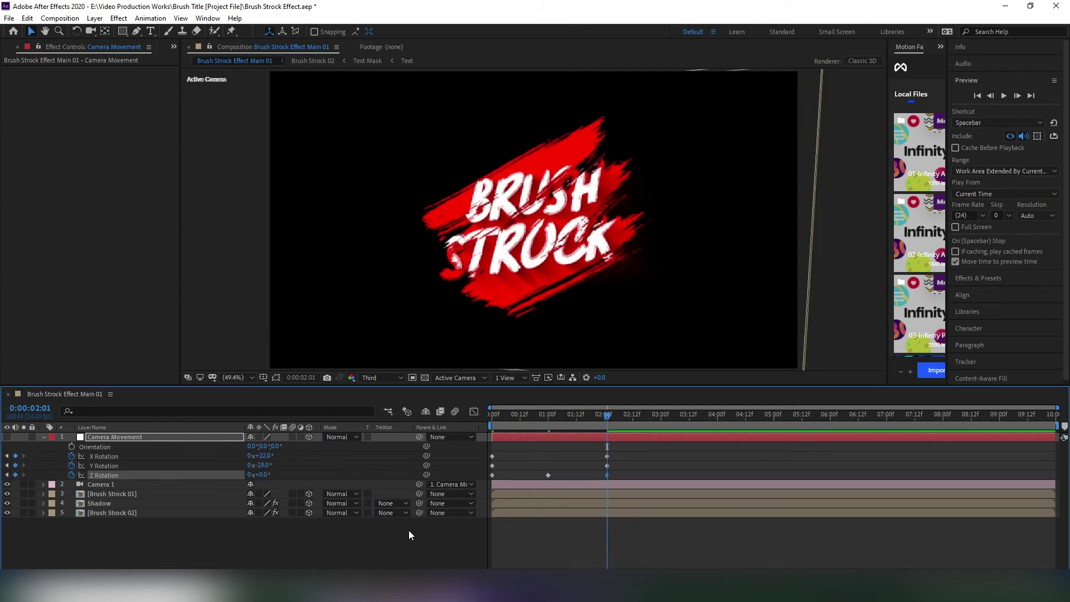
# Easy ease all of Camera Movement's rotation keyframes and reshape their speed graph so each move starts fast and slows gradually.
pyautogui.moveTo(647, 451); pyautogui.dragTo(486, 481)
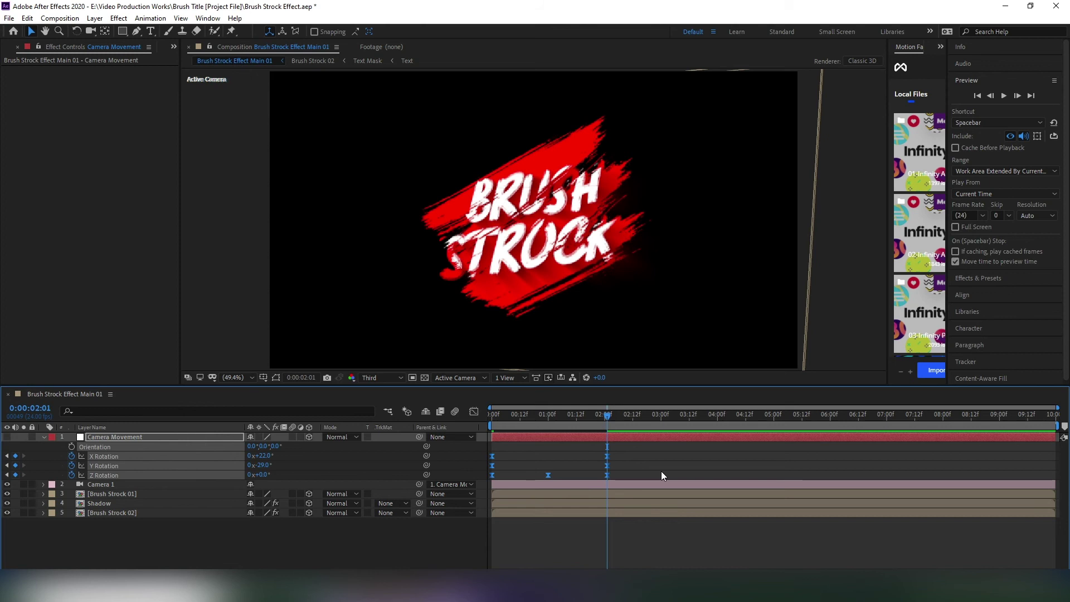
pyautogui.click(473, 411)
pyautogui.rightClick(635, 462)
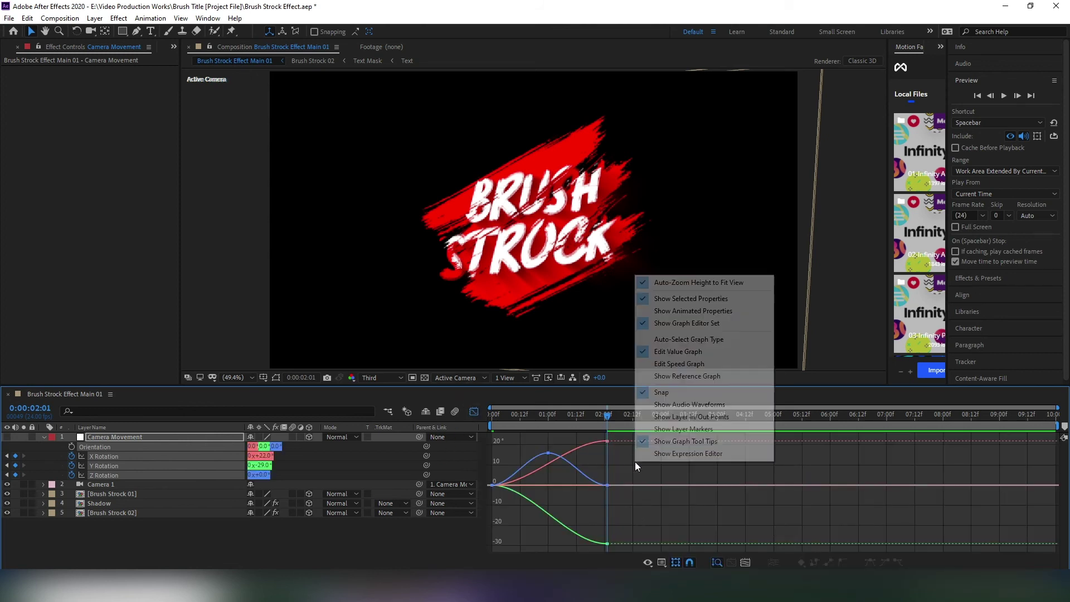
pyautogui.click(678, 362)
pyautogui.moveTo(617, 479); pyautogui.dragTo(472, 520)
pyautogui.moveTo(585, 495); pyautogui.dragTo(515, 500)
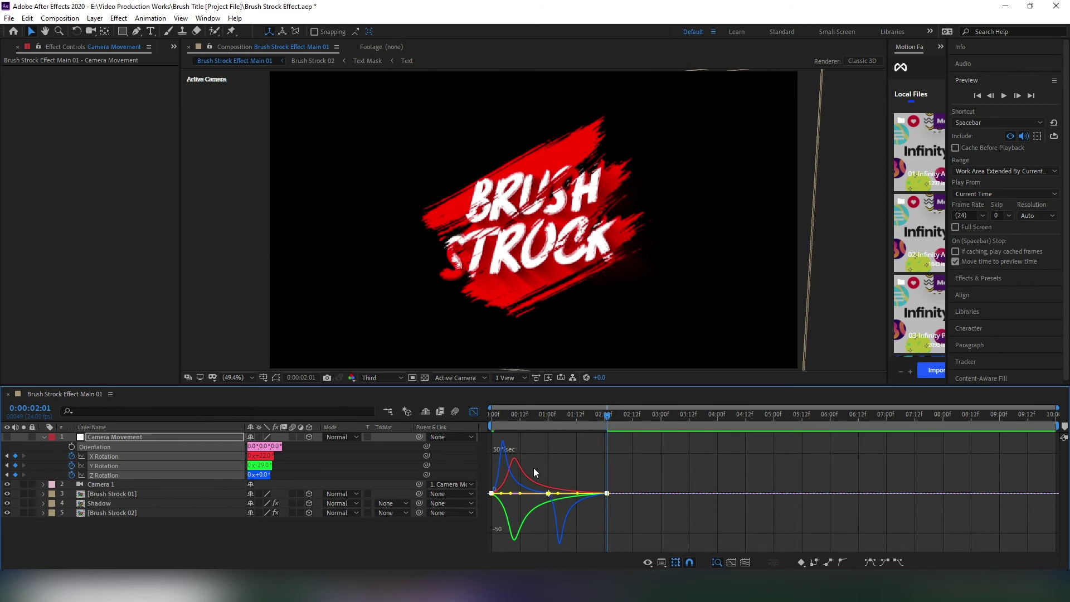
pyautogui.hotkey('shift', 'F3')
pyautogui.press('Home')
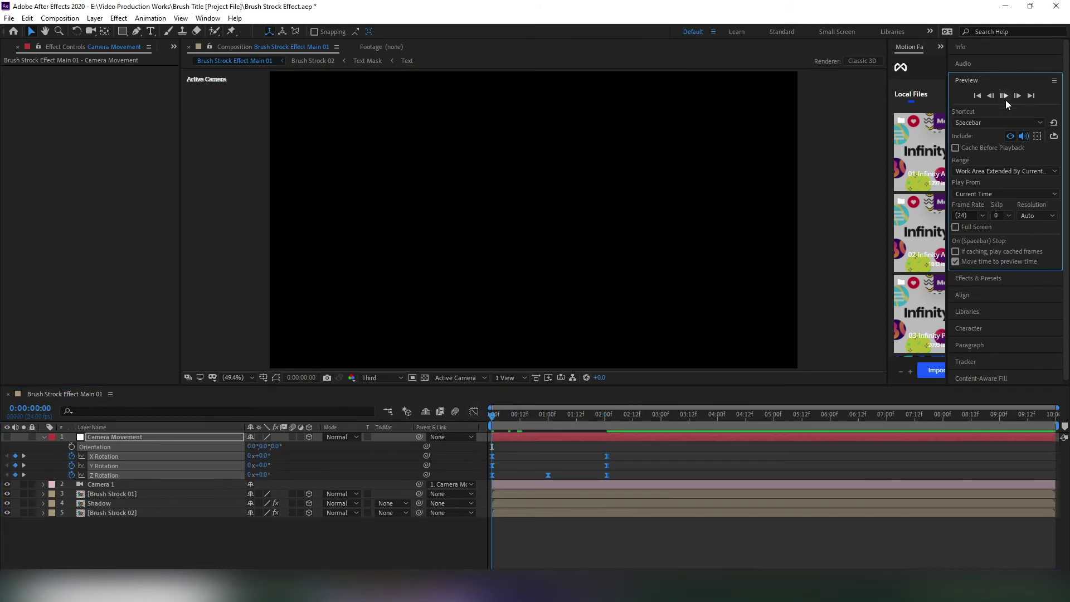
# Play the eased camera rotation from the first frame and stop the preview.
pyautogui.click(1003, 96)
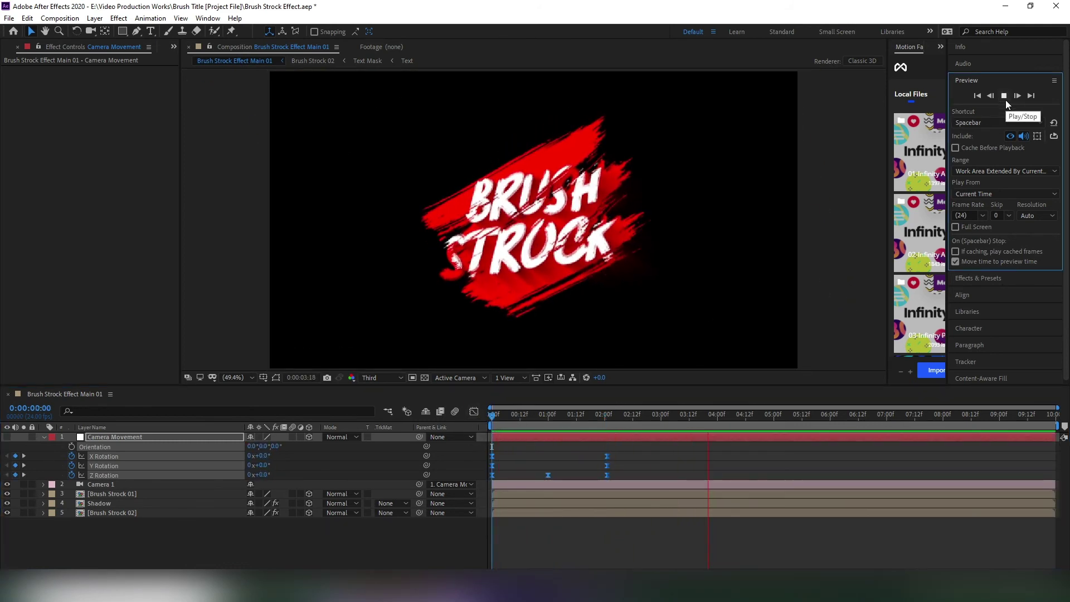
pyautogui.click(1006, 99)
pyautogui.moveTo(534, 418)
pyautogui.mouseDown()
pyautogui.moveTo(500, 430)
pyautogui.moveTo(553, 437)
pyautogui.moveTo(567, 462)
pyautogui.moveTo(659, 469)
pyautogui.mouseUp()
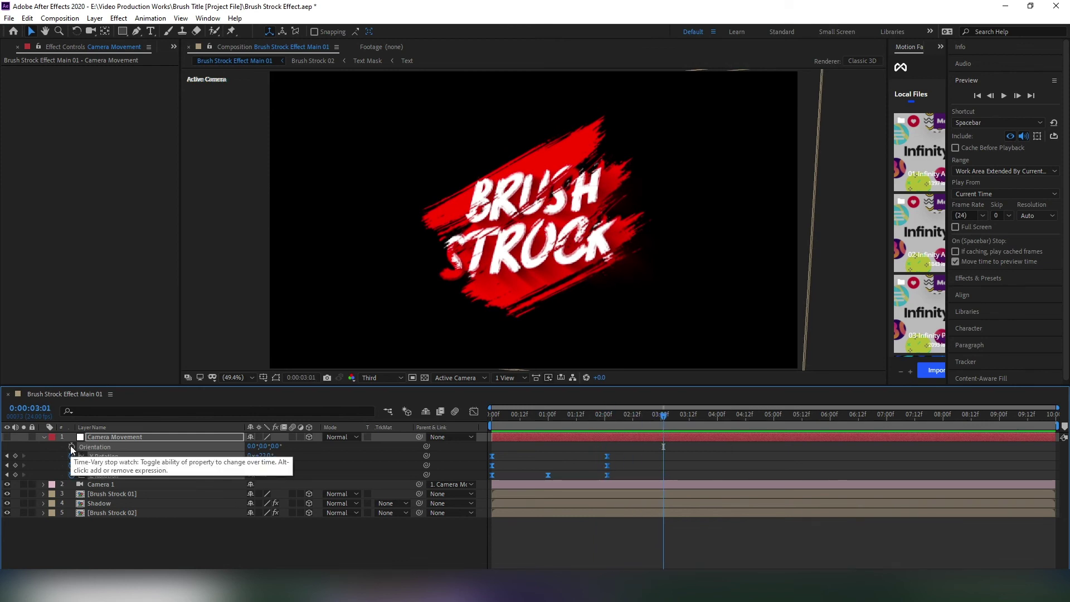
# Keyframe Camera Movement's Orientation from 0°, 0°, 0° to 344°, 16°, 354°, and shift the last two keyframes about one second earlier.
pyautogui.press('Home')
pyautogui.click(660, 417)
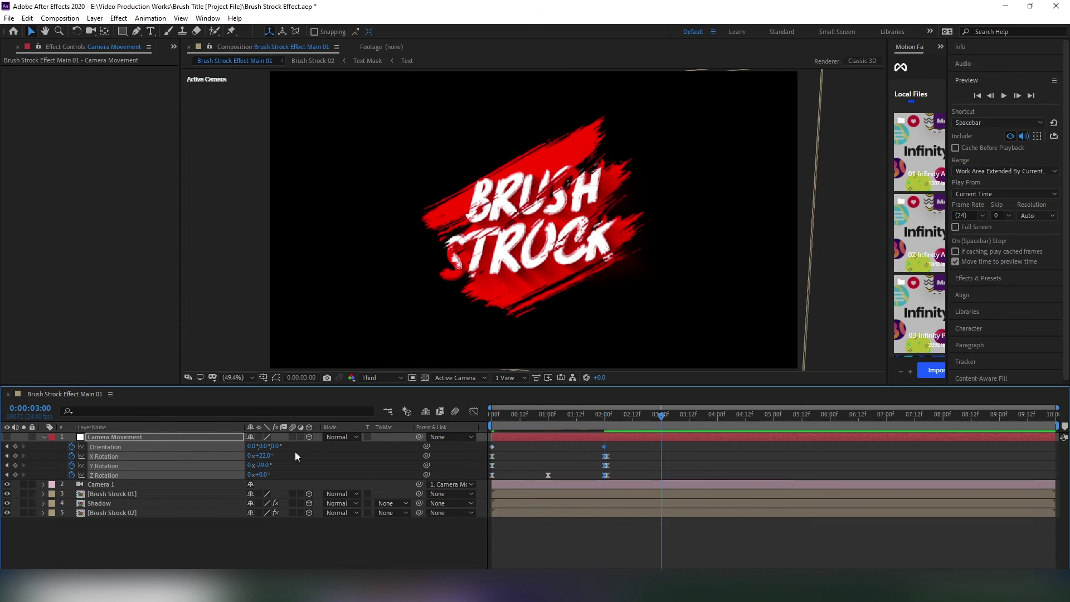
pyautogui.moveTo(276, 446); pyautogui.dragTo(243, 447)
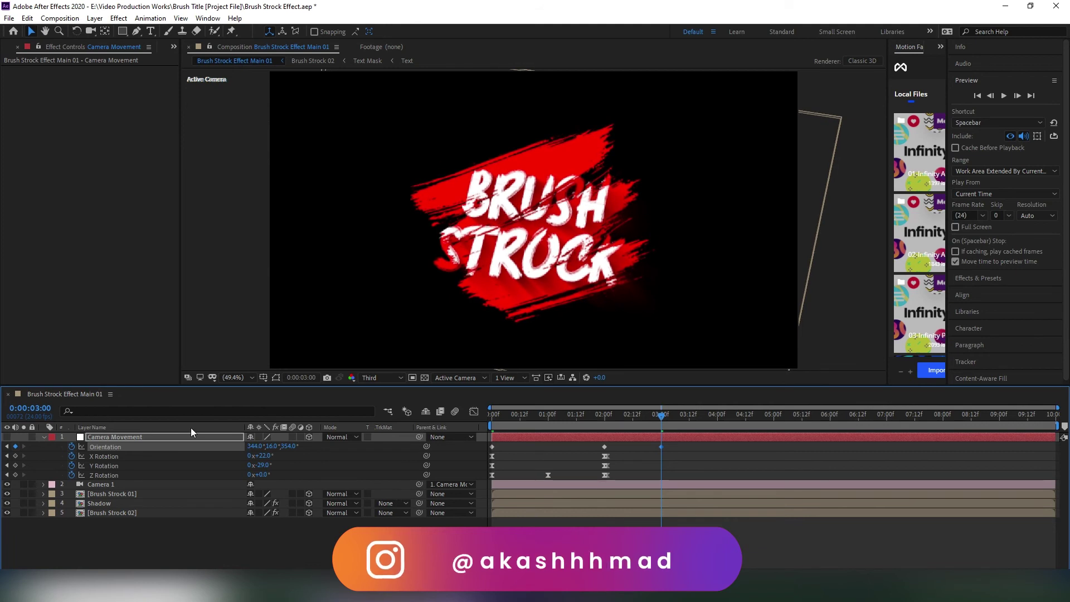
pyautogui.moveTo(609, 428); pyautogui.dragTo(663, 453)
pyautogui.moveTo(666, 451); pyautogui.dragTo(680, 447)
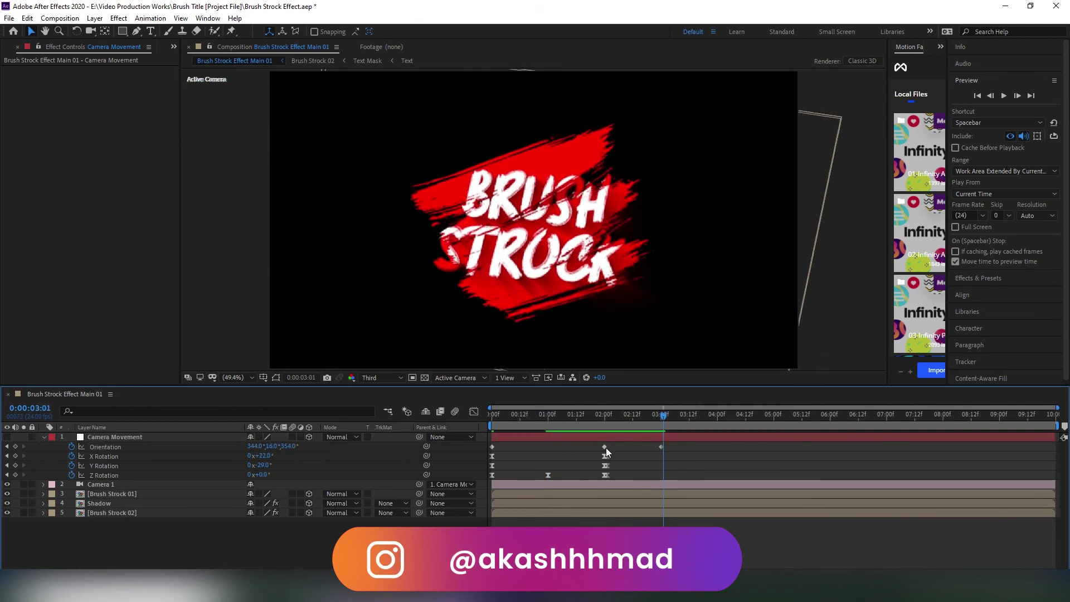
pyautogui.moveTo(605, 446); pyautogui.dragTo(551, 447)
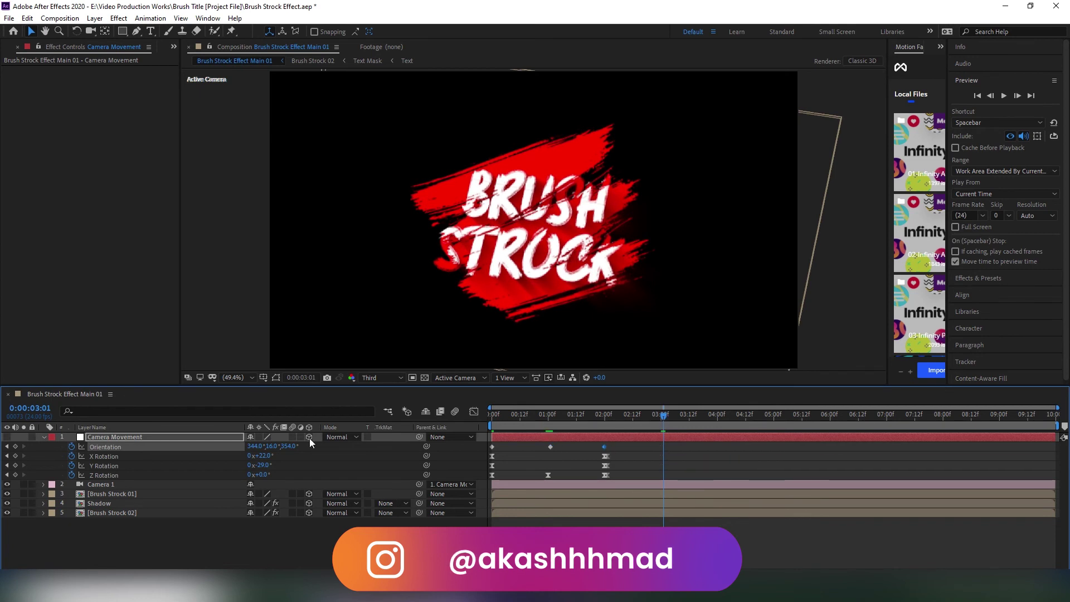
# Set Camera Movement's Orientation to 0°, 0°, 0° at 0:00:03:01.
pyautogui.click(271, 446)
pyautogui.write('0')
pyautogui.click(255, 447)
pyautogui.write('0')
pyautogui.press('Return')
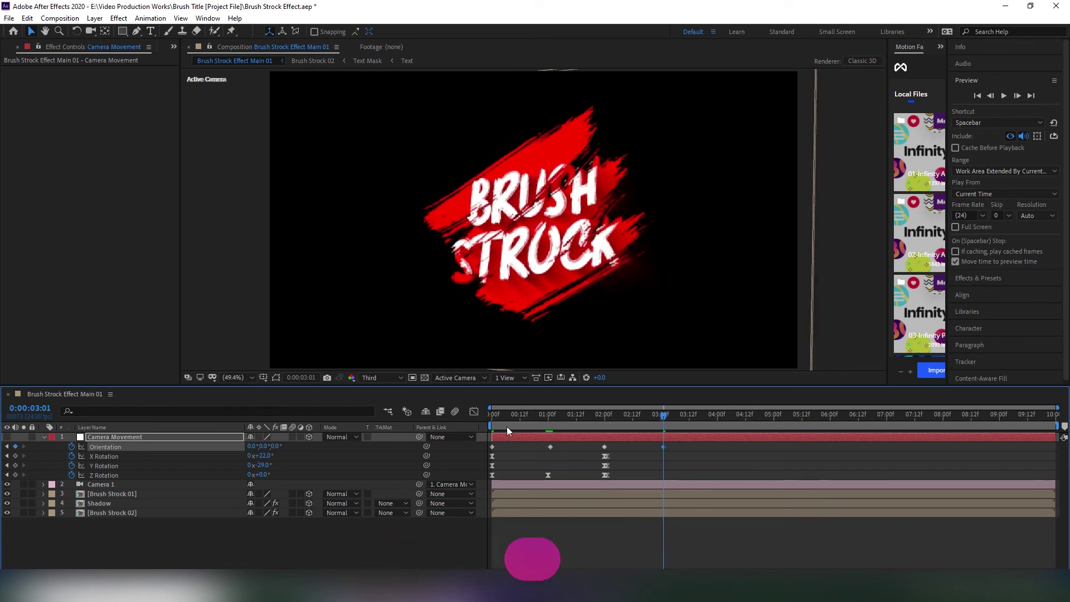
# Reshape the speed graph of all Orientation keyframes so each move starts fast and slows gradually, and preview it from the start.
pyautogui.click(492, 424)
pyautogui.moveTo(684, 444); pyautogui.dragTo(606, 447)
pyautogui.hotkey('shift', 'F3')
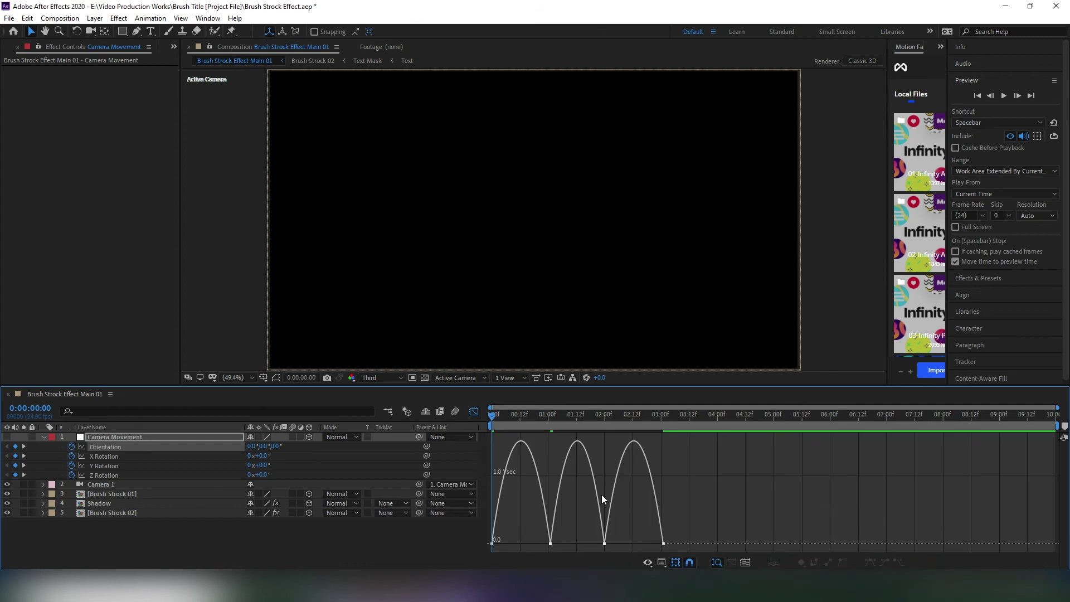
pyautogui.moveTo(706, 506); pyautogui.dragTo(488, 550)
pyautogui.moveTo(645, 542); pyautogui.dragTo(606, 543)
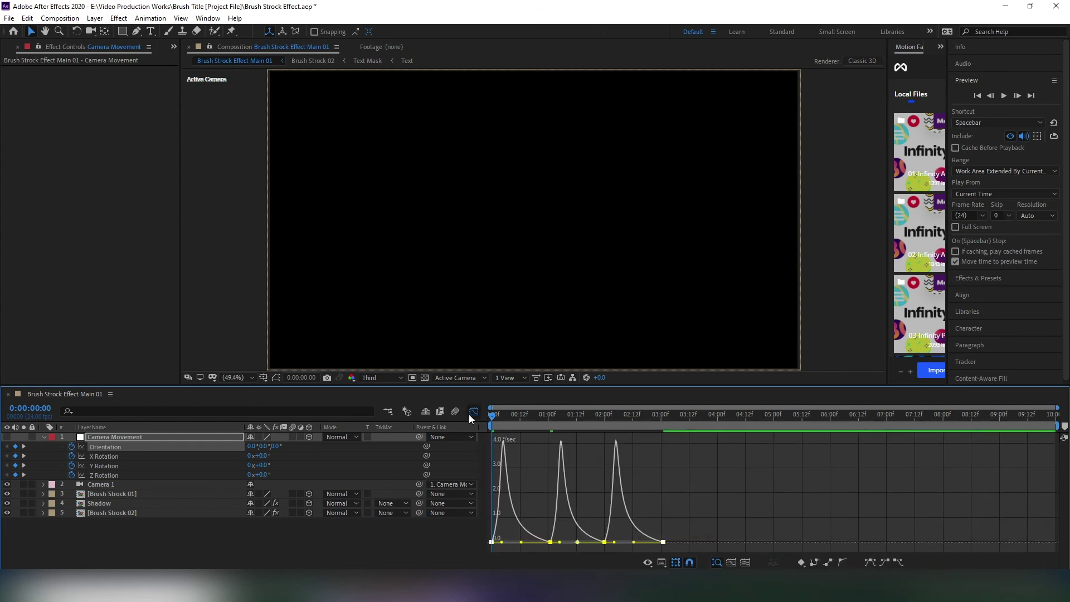
pyautogui.click(473, 411)
pyautogui.press('space')
pyautogui.click(1004, 96)
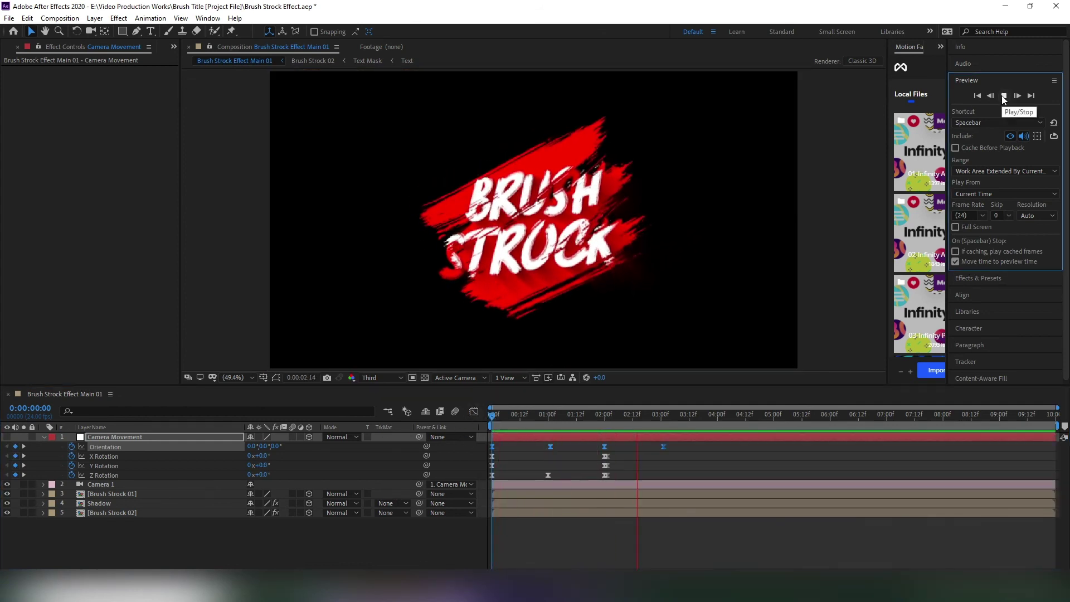
# End the work area at 0:00:04:00 and trim the composition to it.
pyautogui.moveTo(644, 412)
pyautogui.mouseDown()
pyautogui.moveTo(752, 433)
pyautogui.moveTo(808, 421)
pyautogui.moveTo(723, 433)
pyautogui.mouseUp()
pyautogui.moveTo(1056, 427); pyautogui.dragTo(736, 438)
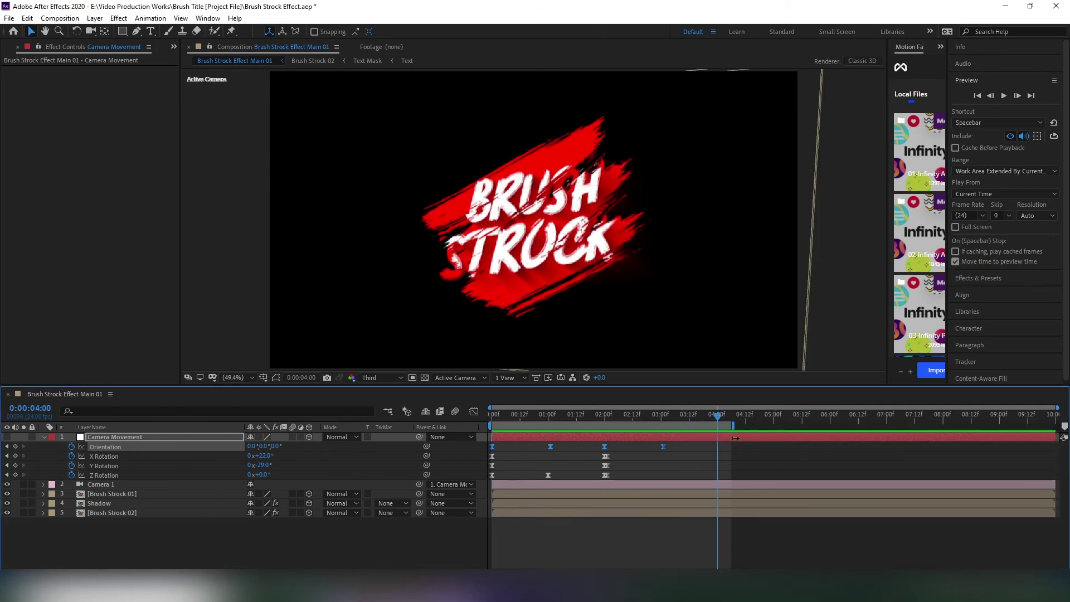
pyautogui.rightClick(704, 426)
pyautogui.click(747, 458)
# Scrub through the trimmed composition and play it back from the start.
pyautogui.moveTo(490, 416)
pyautogui.mouseDown()
pyautogui.moveTo(684, 451)
pyautogui.moveTo(755, 433)
pyautogui.moveTo(978, 423)
pyautogui.mouseUp()
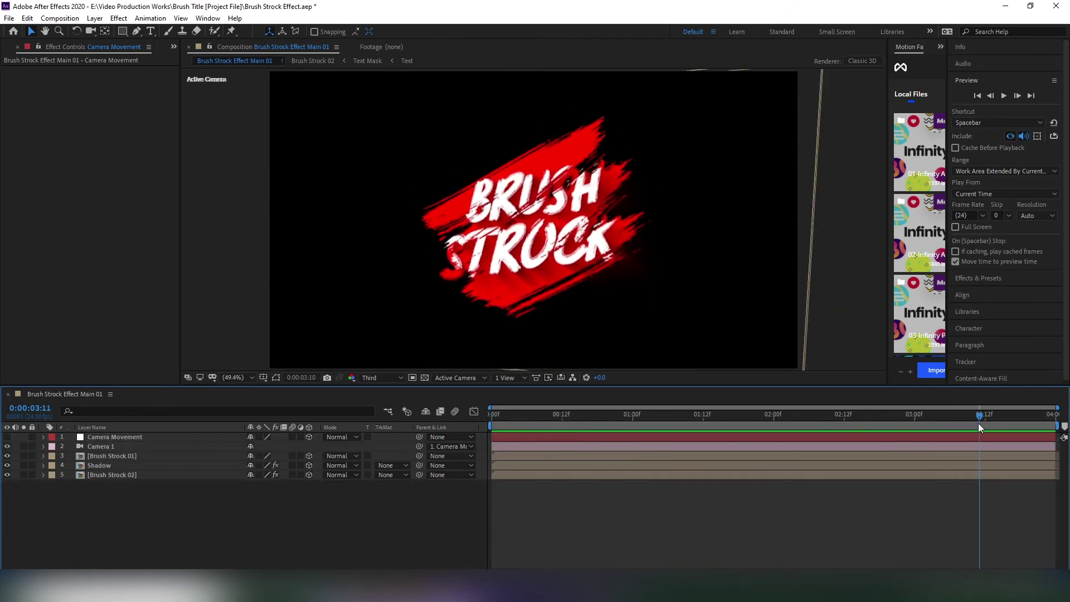
pyautogui.press('space')
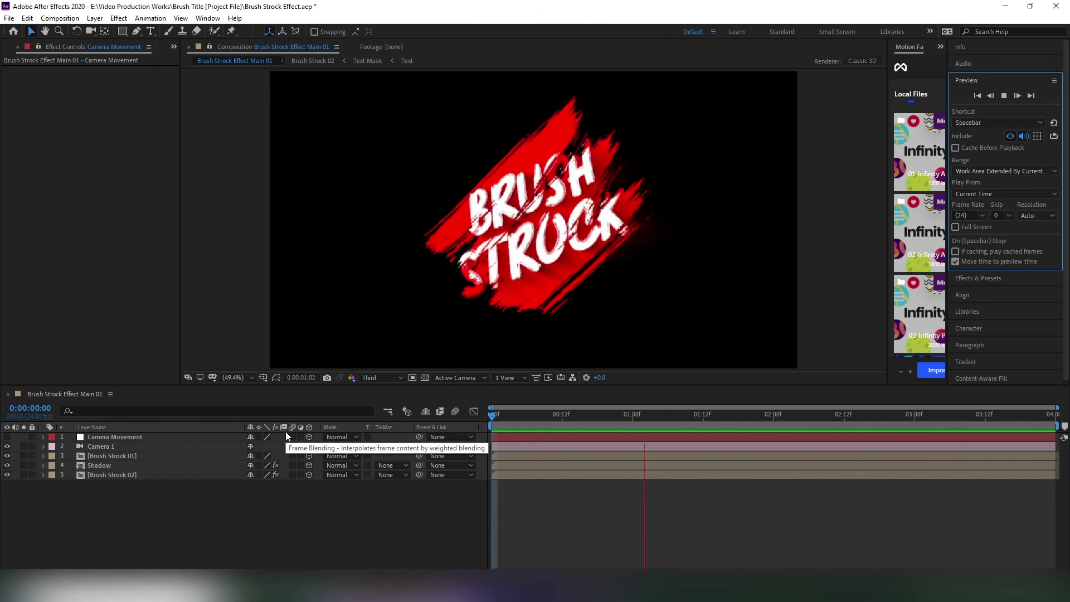
pyautogui.press('space')
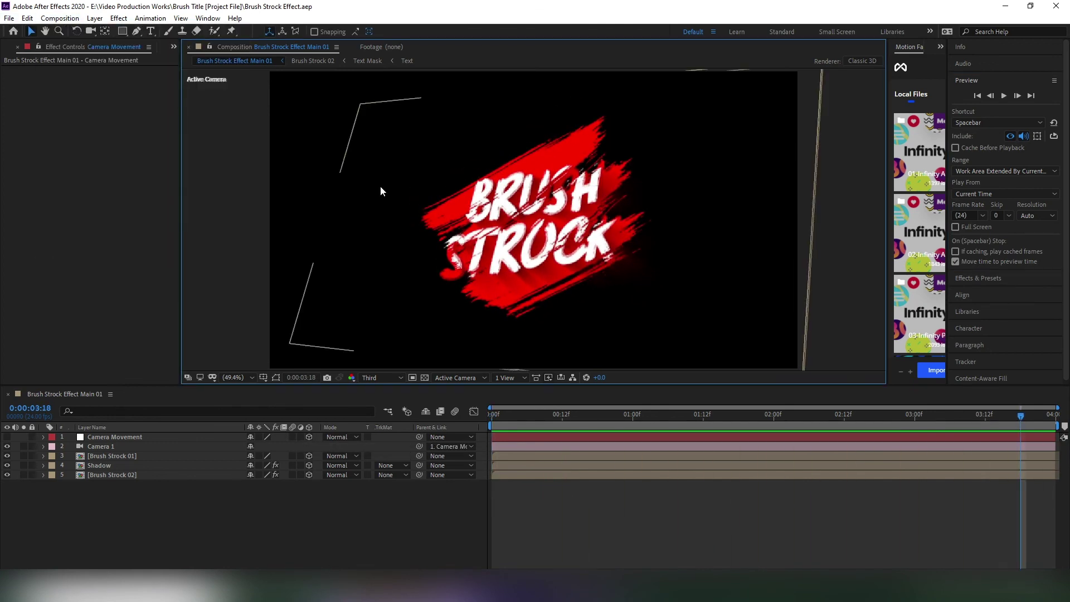
# Create a null object named Wiggle, make it a 3D layer and parent Camera Movement to it.
pyautogui.rightClick(209, 520)
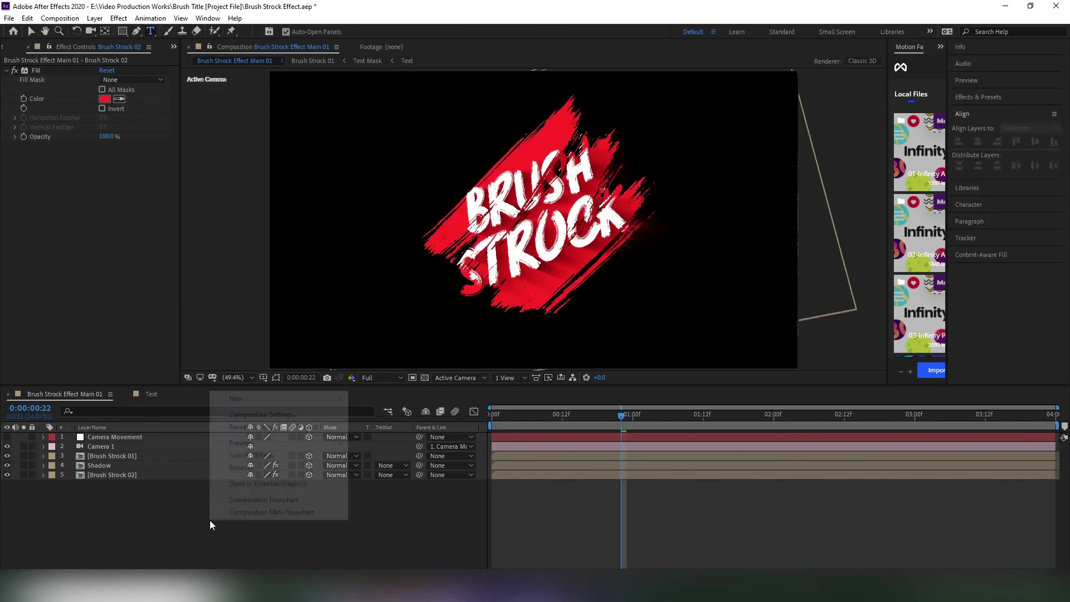
pyautogui.moveTo(284, 398)
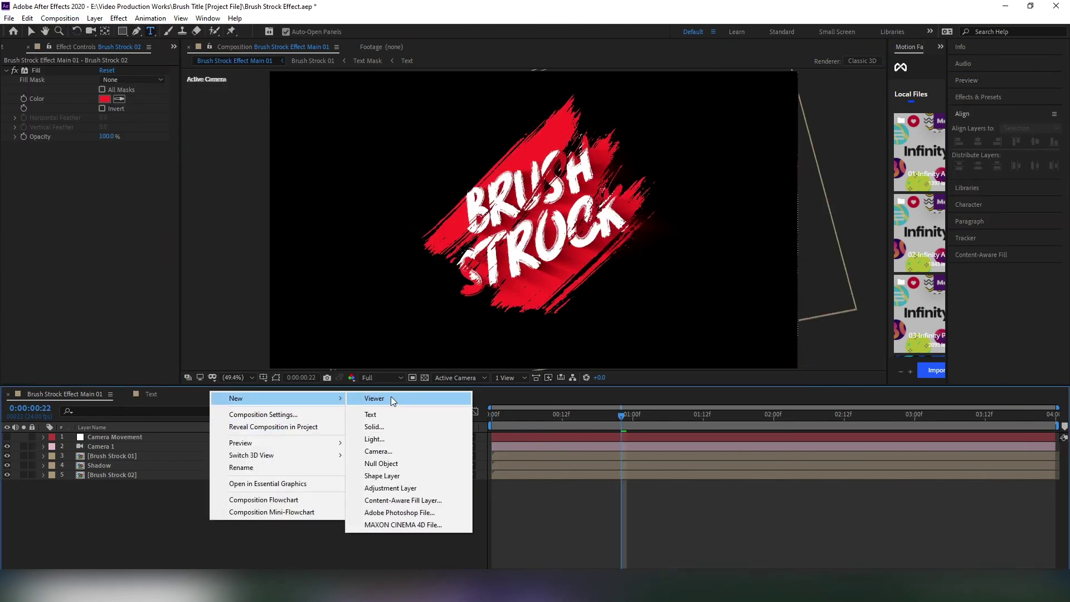
pyautogui.click(388, 464)
pyautogui.rightClick(126, 438)
pyautogui.click(158, 416)
pyautogui.write('Wiggle')
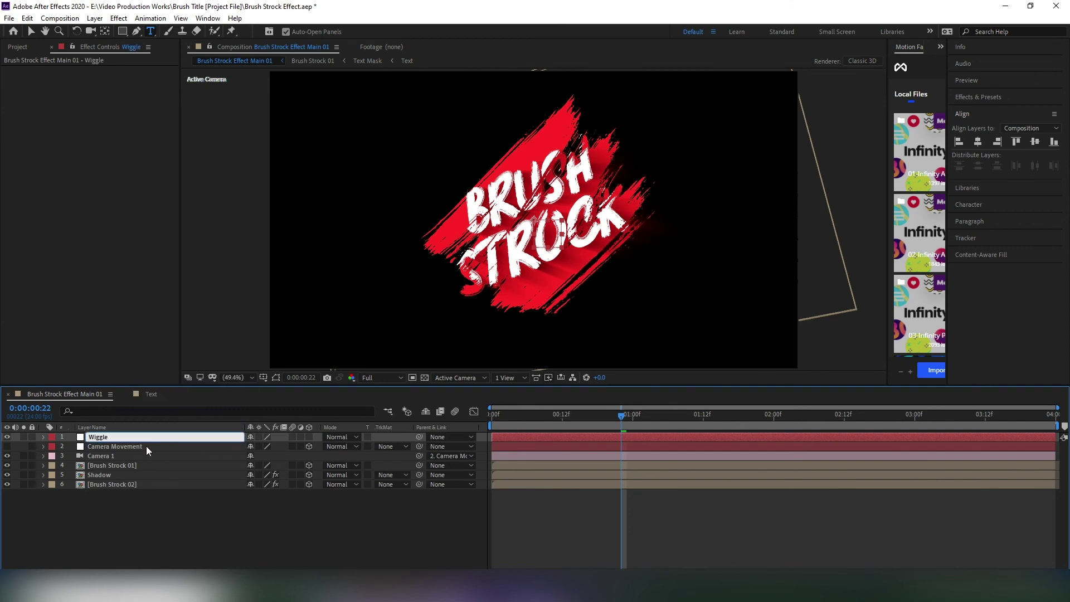
pyautogui.moveTo(198, 438); pyautogui.dragTo(182, 436)
# Add the expression wiggle(3,4) to the Wiggle null's Position and preview the shake from the start.
pyautogui.press('p')
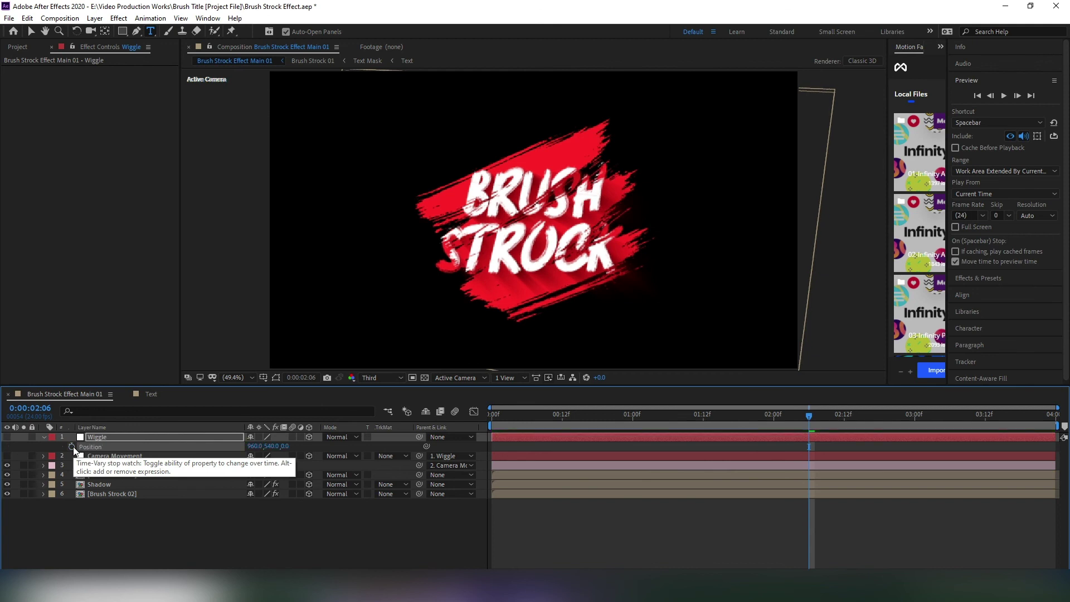
pyautogui.keyDown('alt'); pyautogui.click(72, 446); pyautogui.keyUp('alt')
pyautogui.write('w')
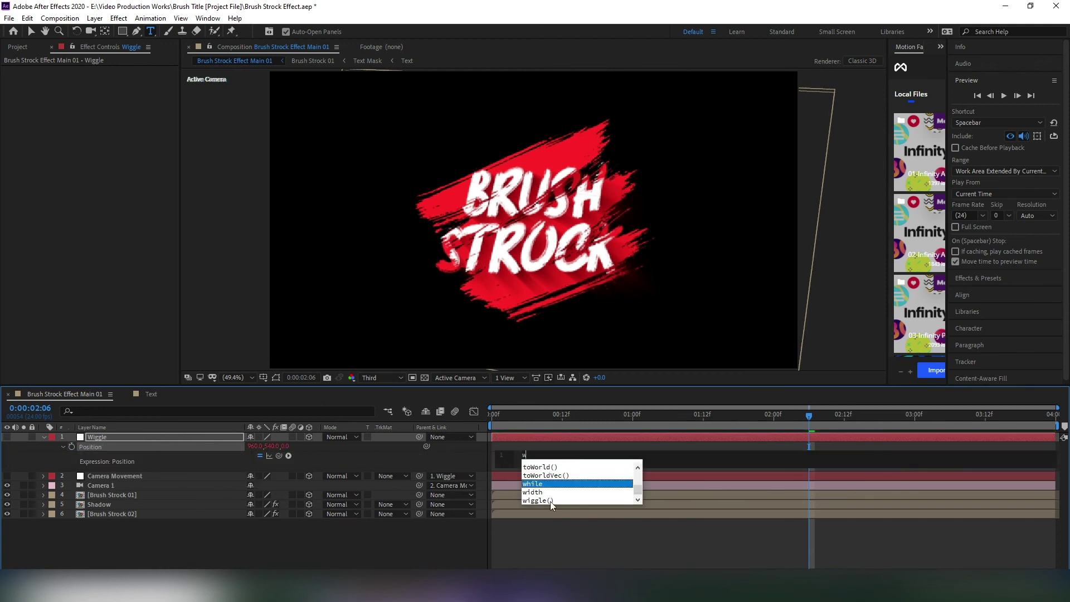
pyautogui.write('iggle(3,4')
pyautogui.press('Return')
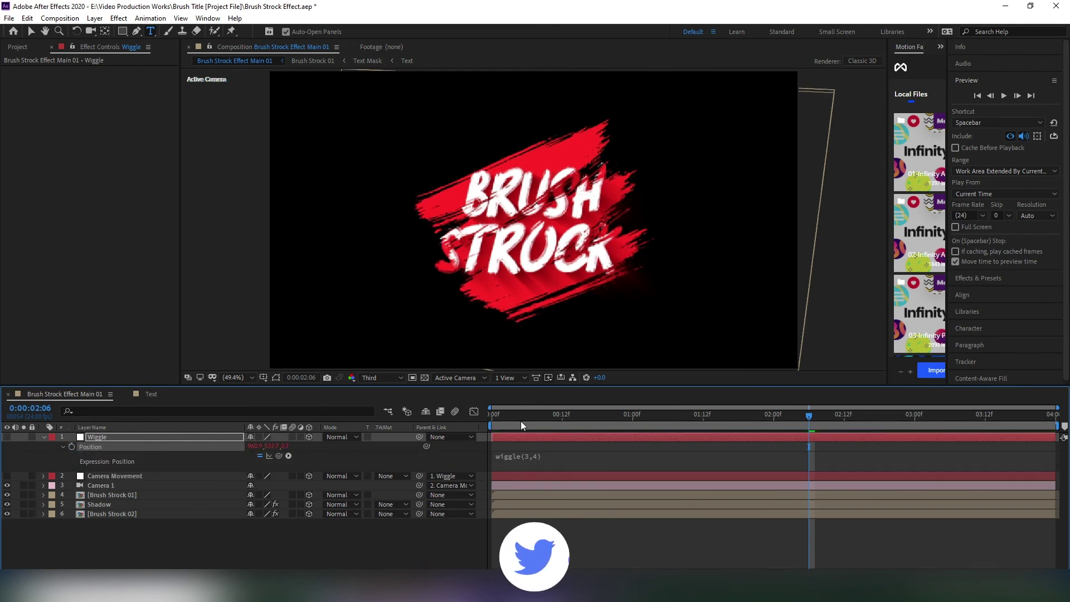
pyautogui.click(491, 416)
pyautogui.click(1003, 96)
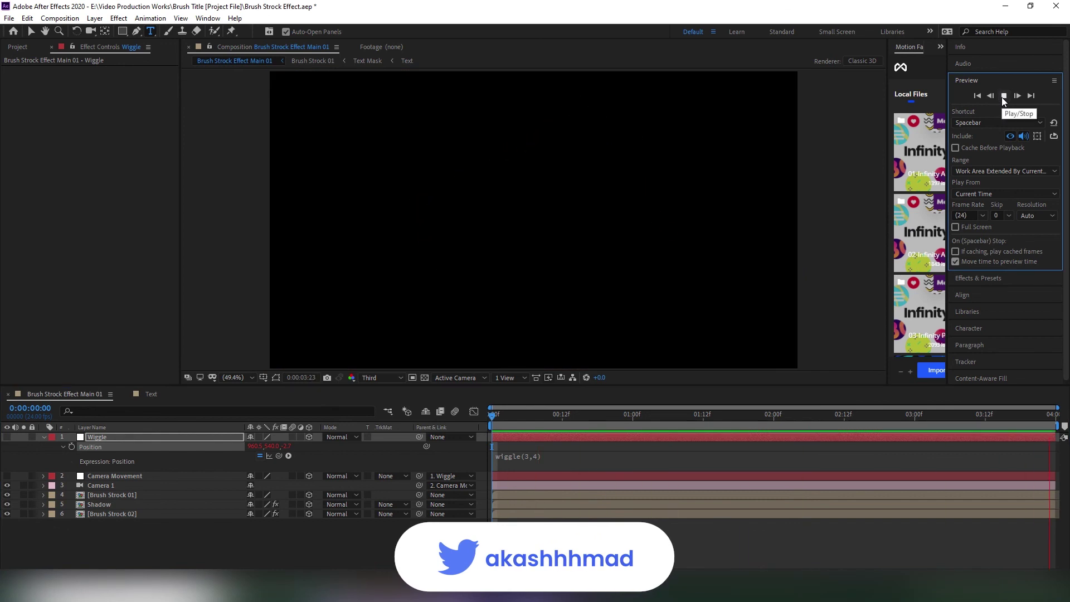
# Enable motion blur for the composition and for all its layers.
pyautogui.click(455, 411)
pyautogui.moveTo(292, 437); pyautogui.dragTo(291, 513)
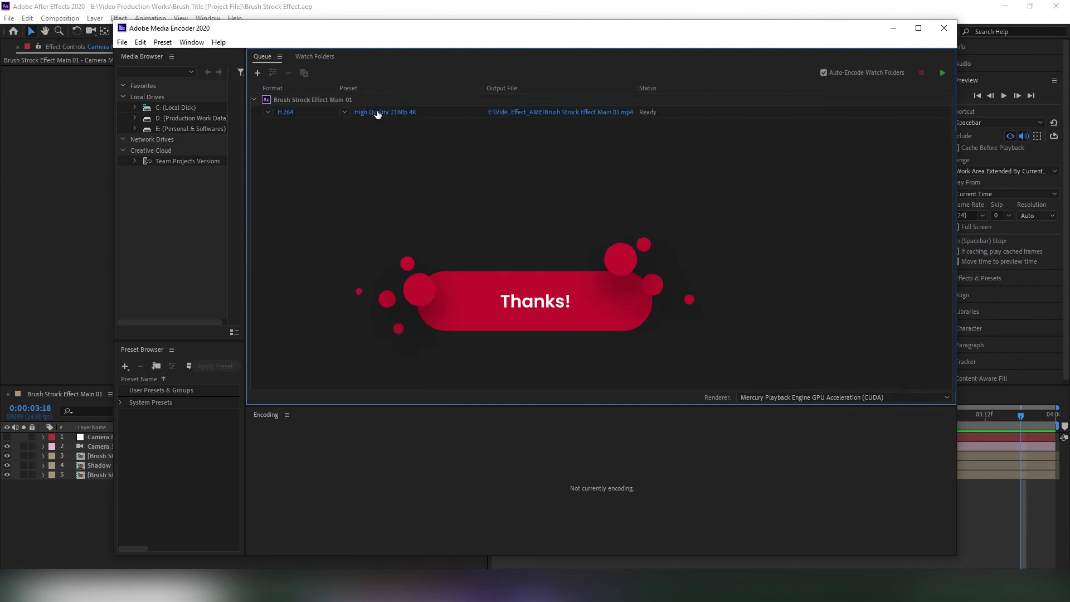
# In Adobe Media Encoder, output the 3840x2160 H.264 export as Brush Strock Effect Main 01.mp4 in the Brush Title [Project File] folder and start encoding.
pyautogui.click(798, 203)
pyautogui.click(450, 142)
pyautogui.click(672, 392)
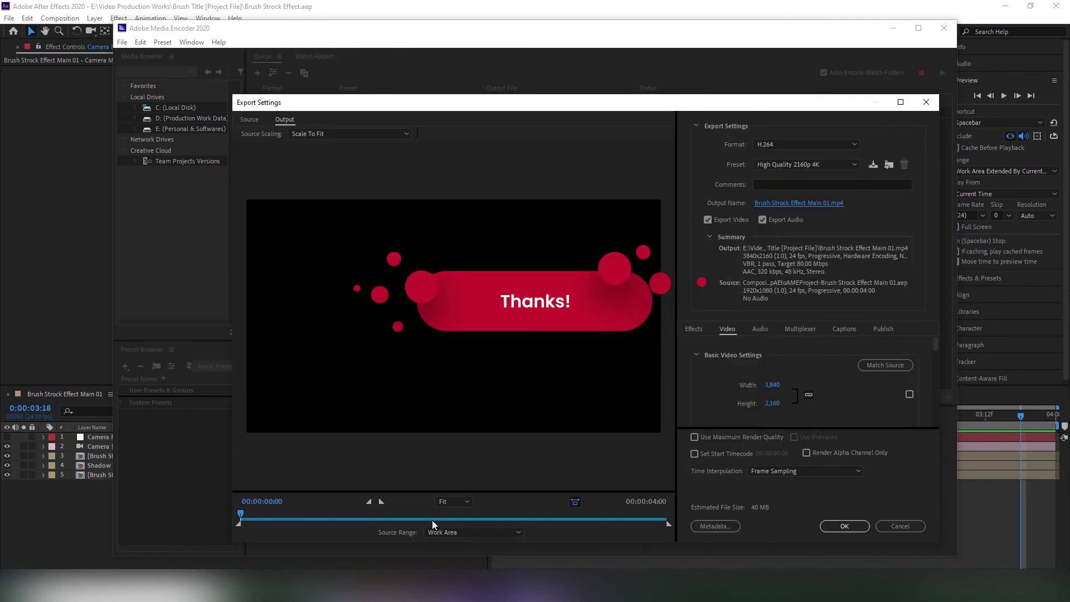
pyautogui.click(440, 518)
pyautogui.scroll(-2, 684, 398)
pyautogui.click(844, 526)
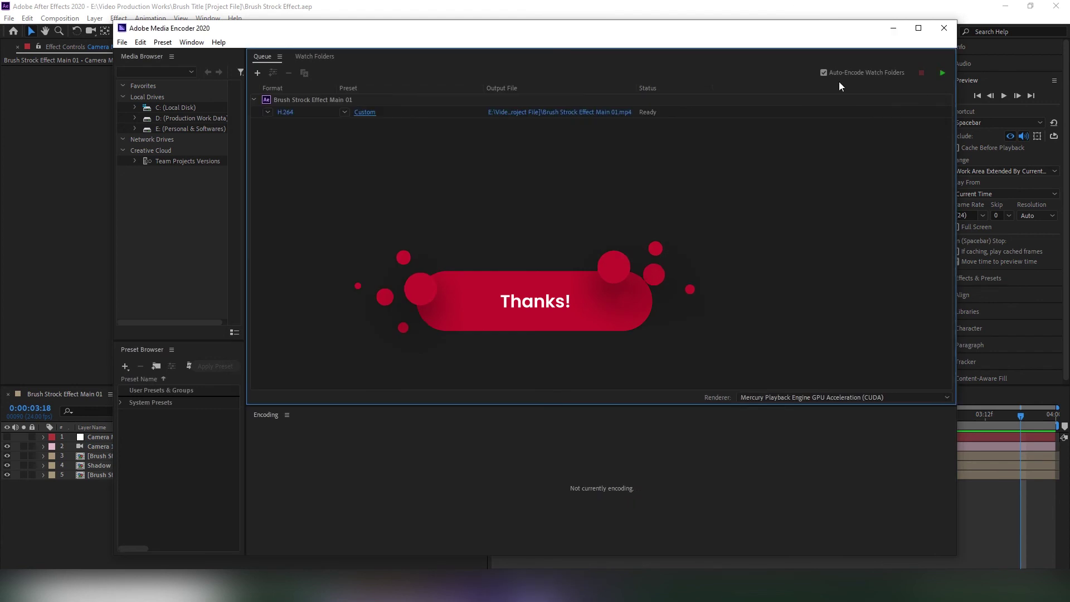
pyautogui.click(942, 73)
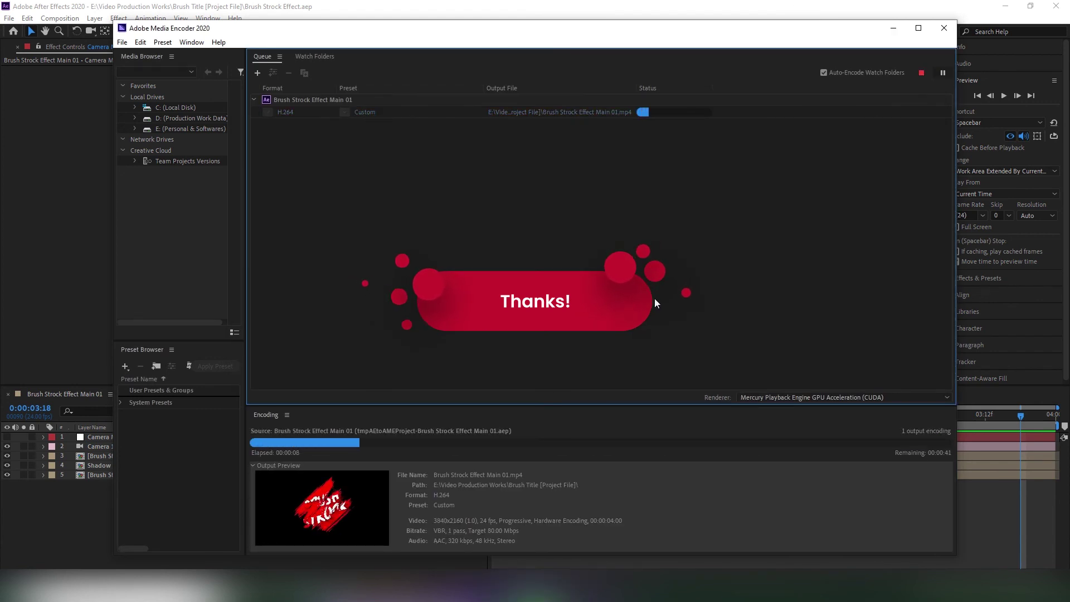